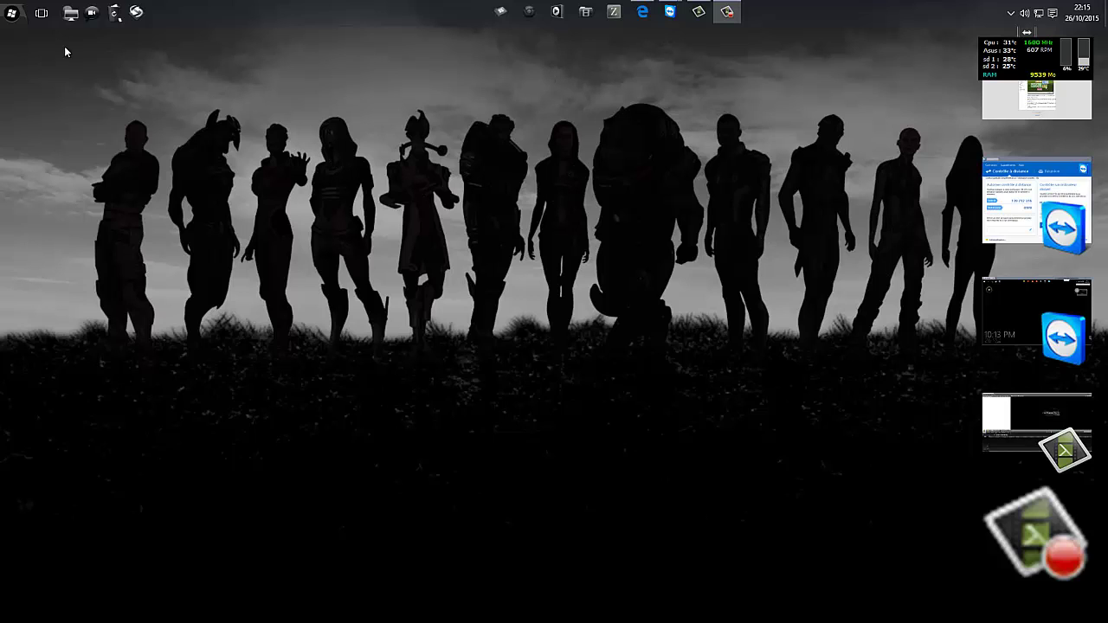
Download the ATnotes 9.5 setup from the main site in the browser and open the Downloads folder
click(642, 11)
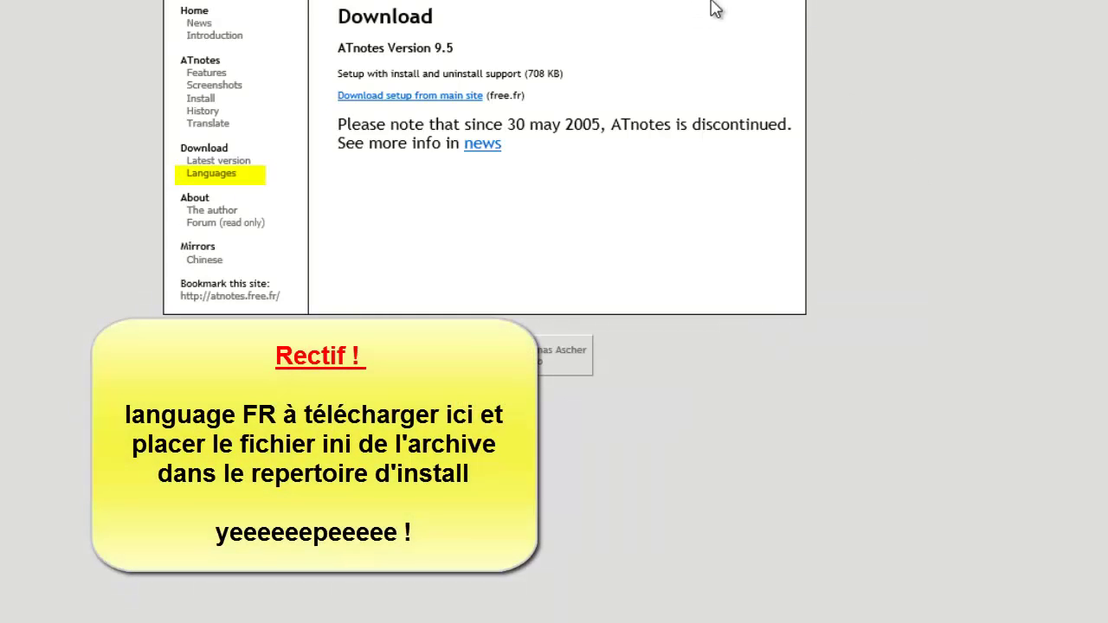
click(464, 97)
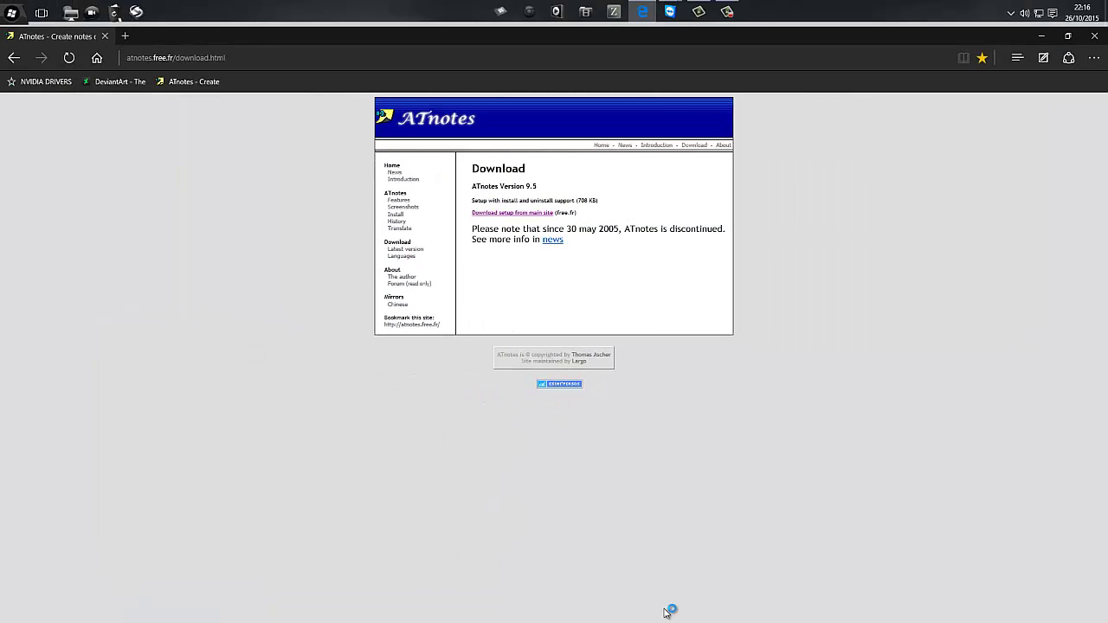
click(1041, 36)
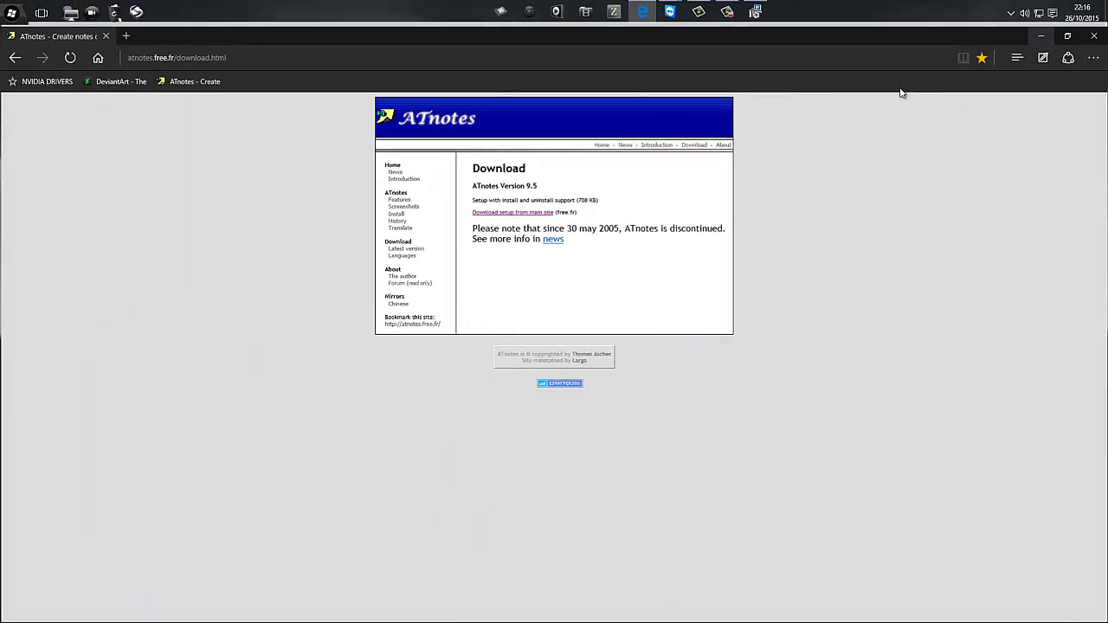
right_click(495, 13)
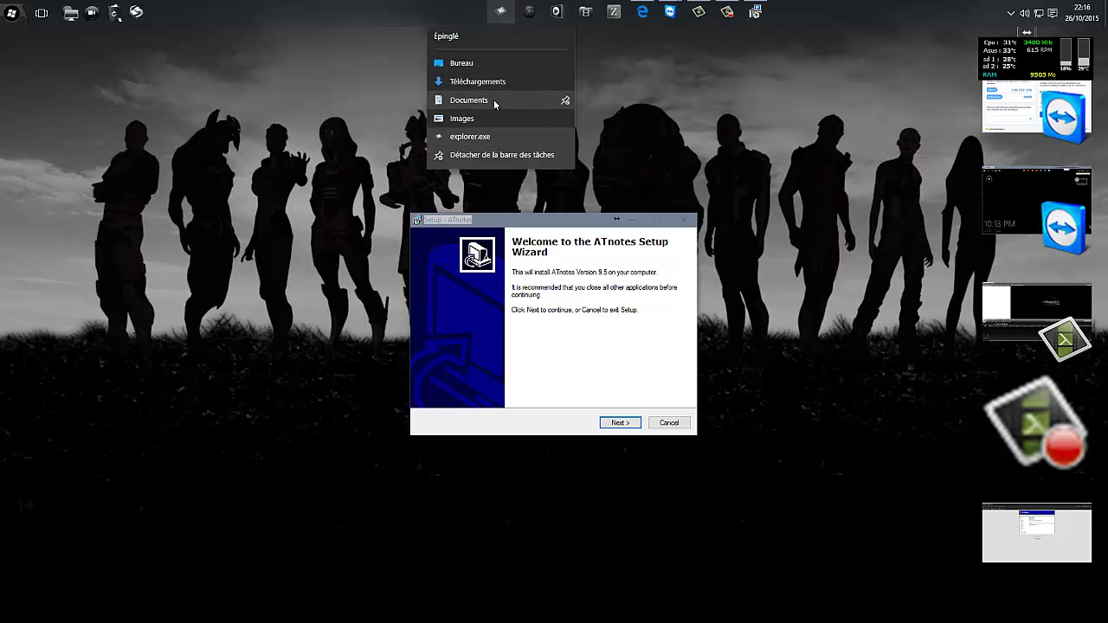
click(494, 82)
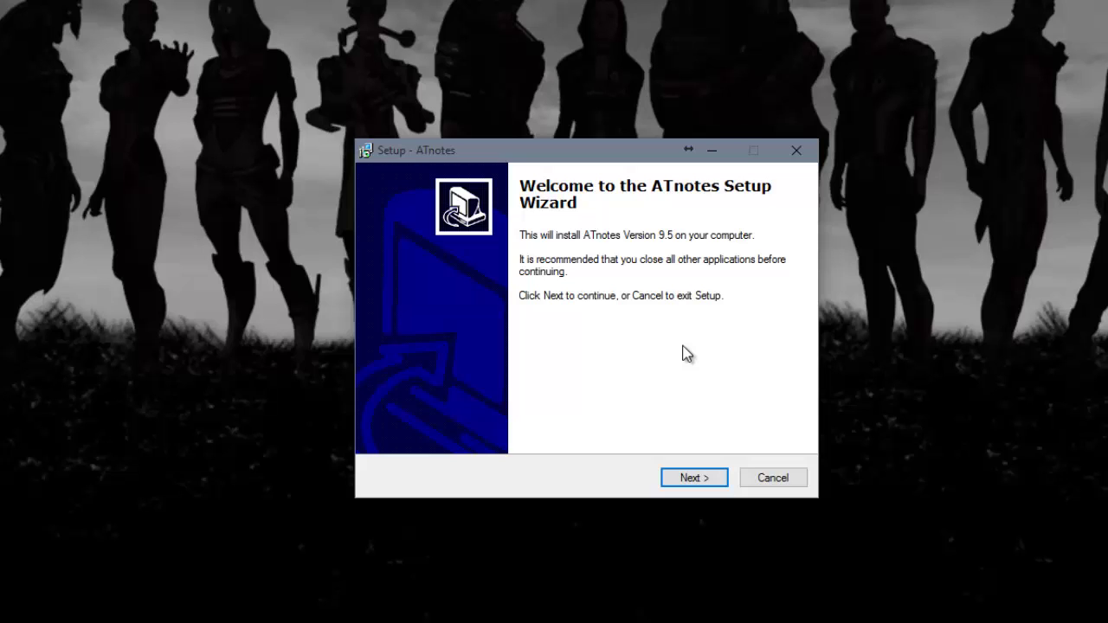
Accept the ATnotes license agreement and confirm installation into the existing folder C:\Program Files (x86)\ATnotes
click(691, 480)
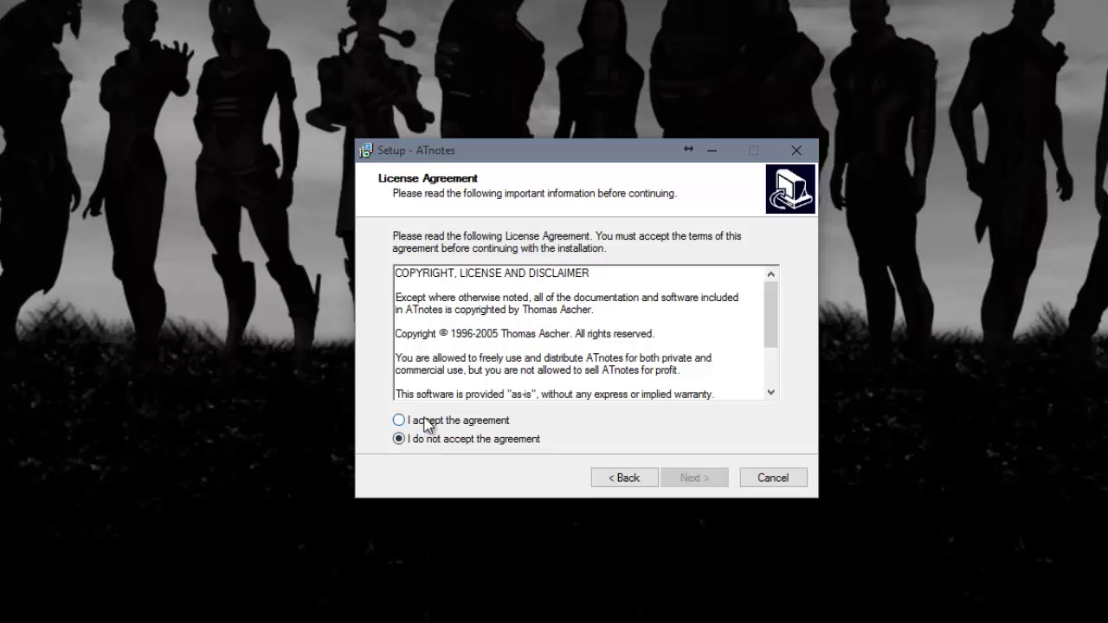
click(425, 421)
click(697, 482)
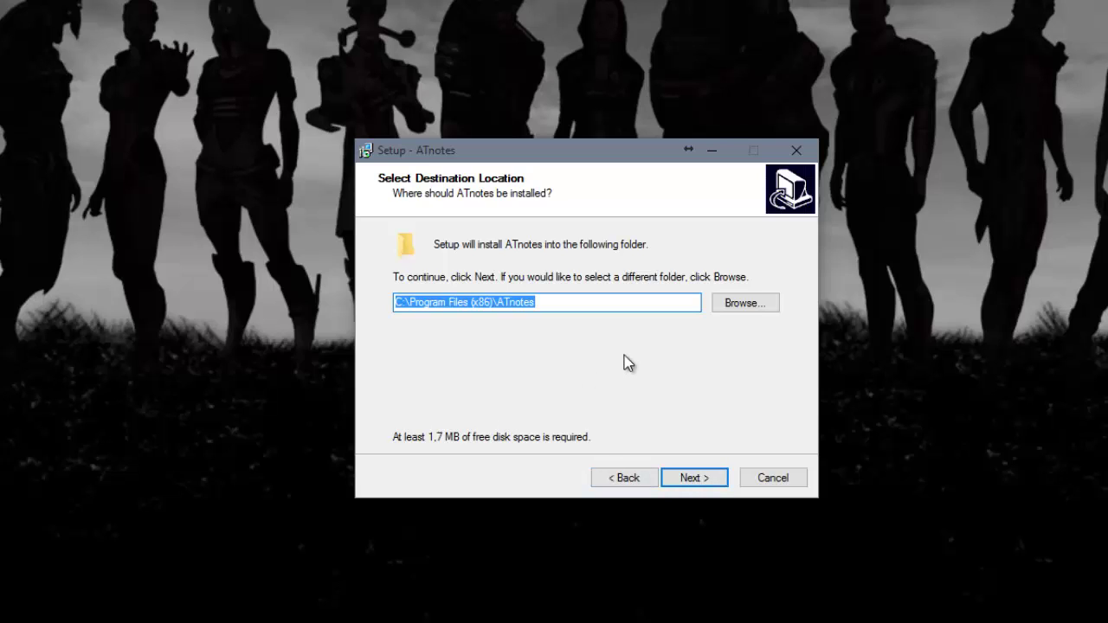
click(690, 478)
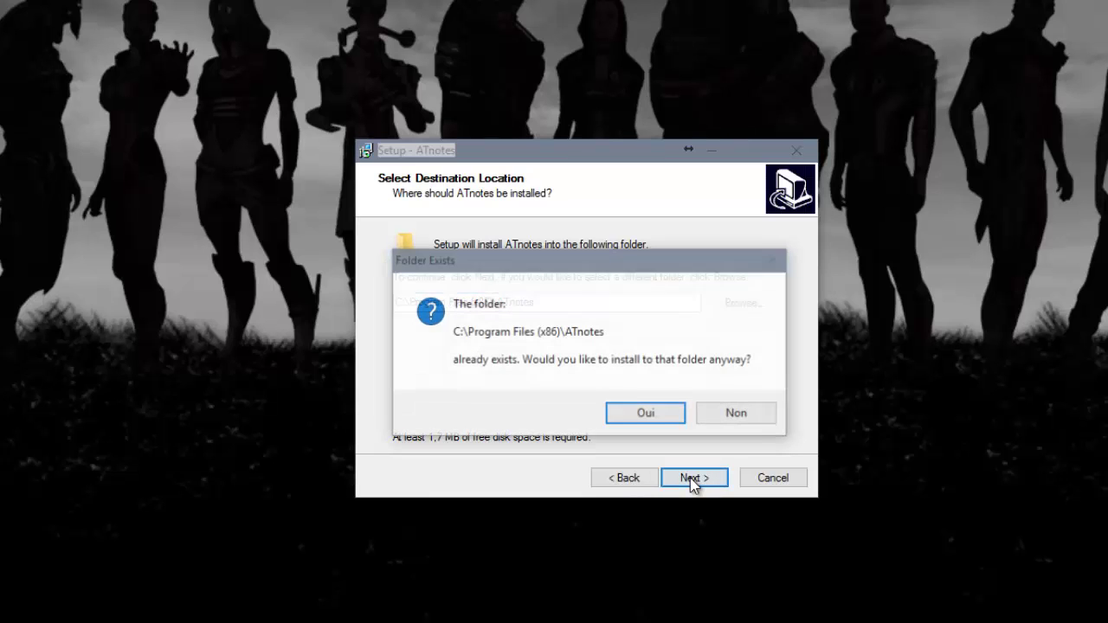
click(660, 417)
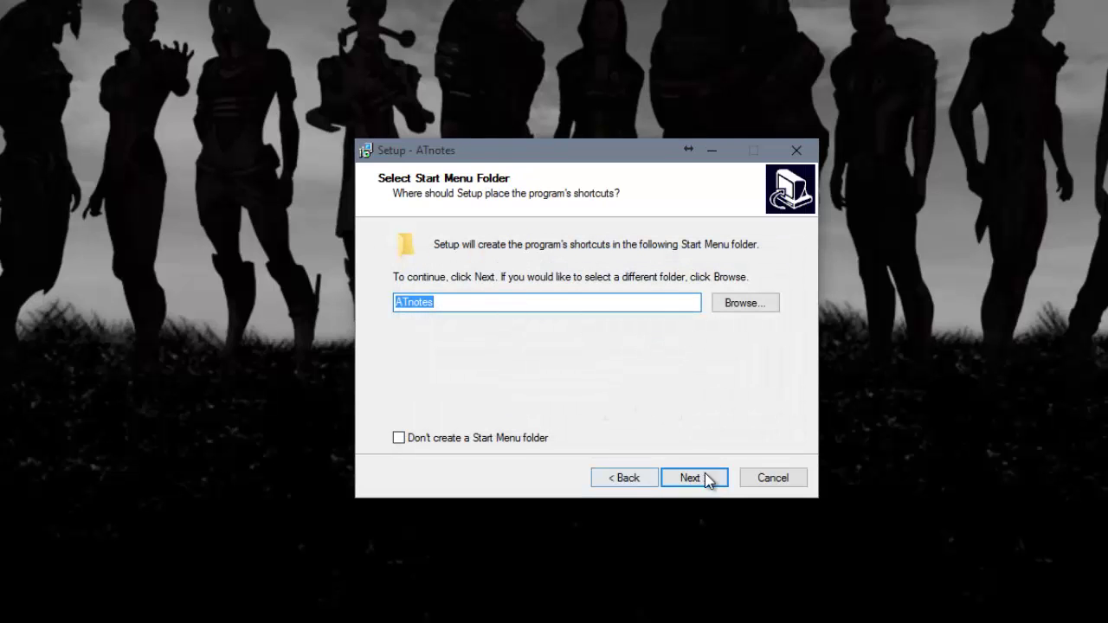
Keep the ATnotes Start menu folder, add a desktop icon, and finish the installation with ATnotes launching
click(704, 481)
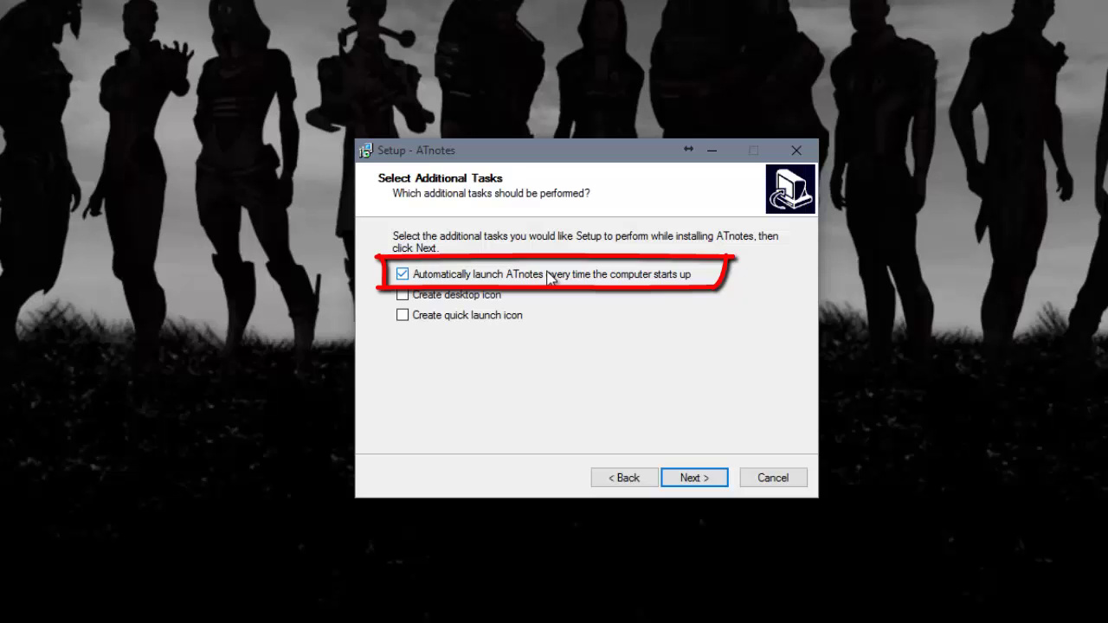
click(403, 297)
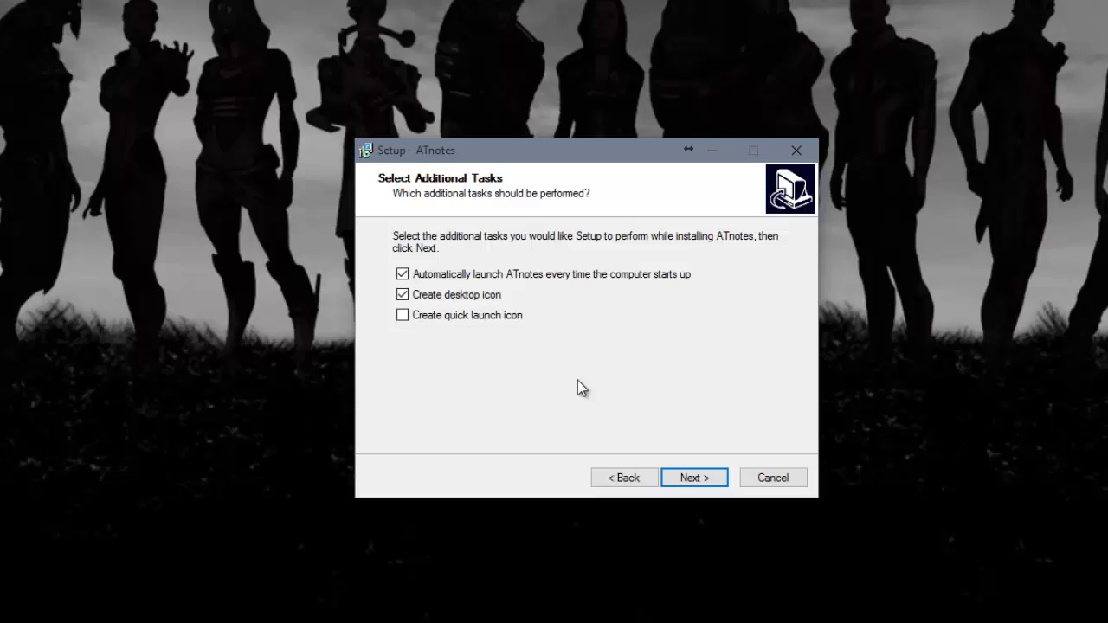
click(681, 481)
click(679, 481)
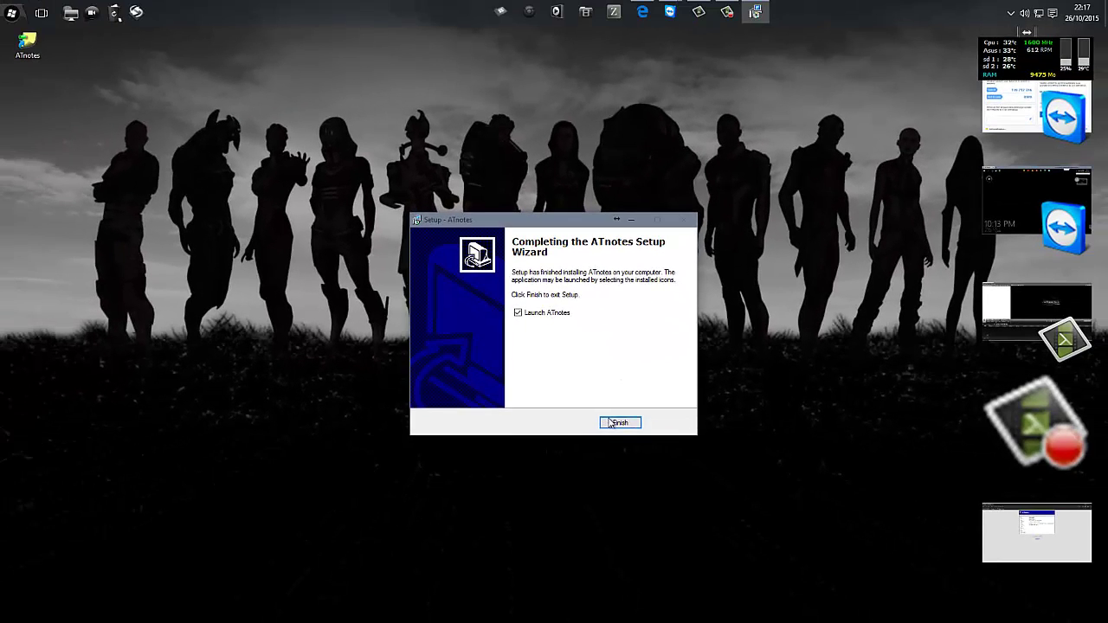
click(681, 478)
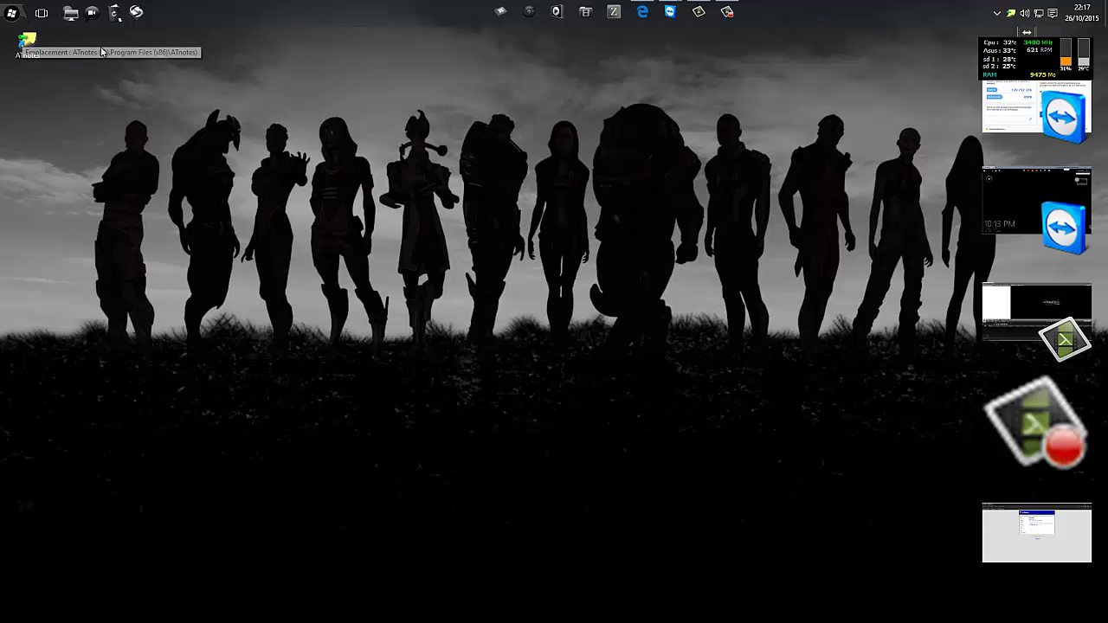
Launch the Pense-bête sticky notes program from the Windows accessories (Accessoires Windows)
click(12, 13)
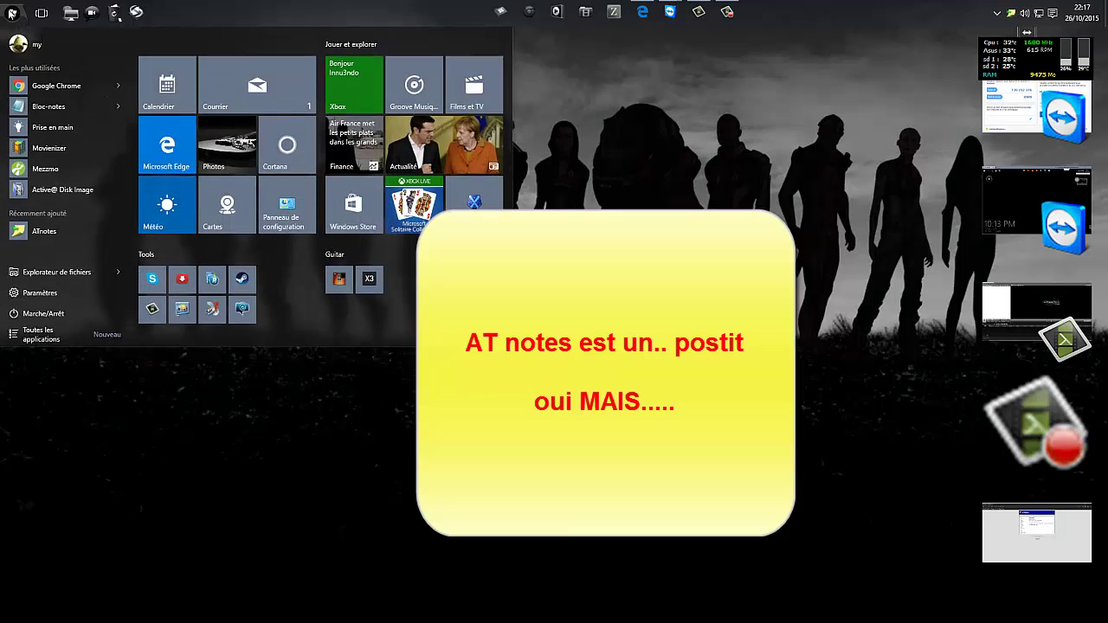
click(39, 339)
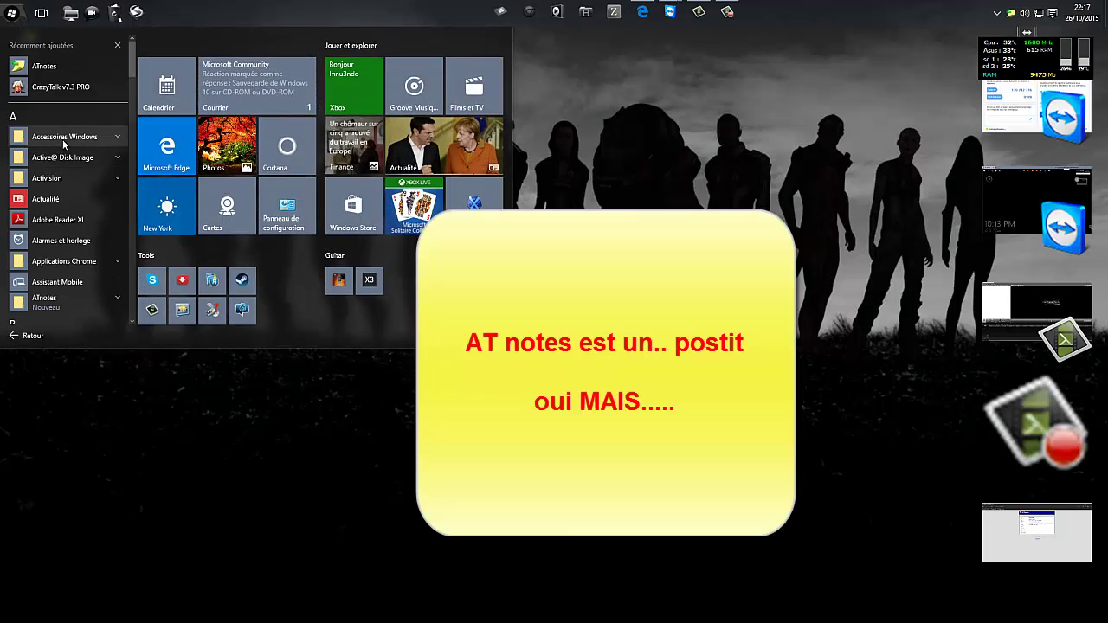
click(62, 139)
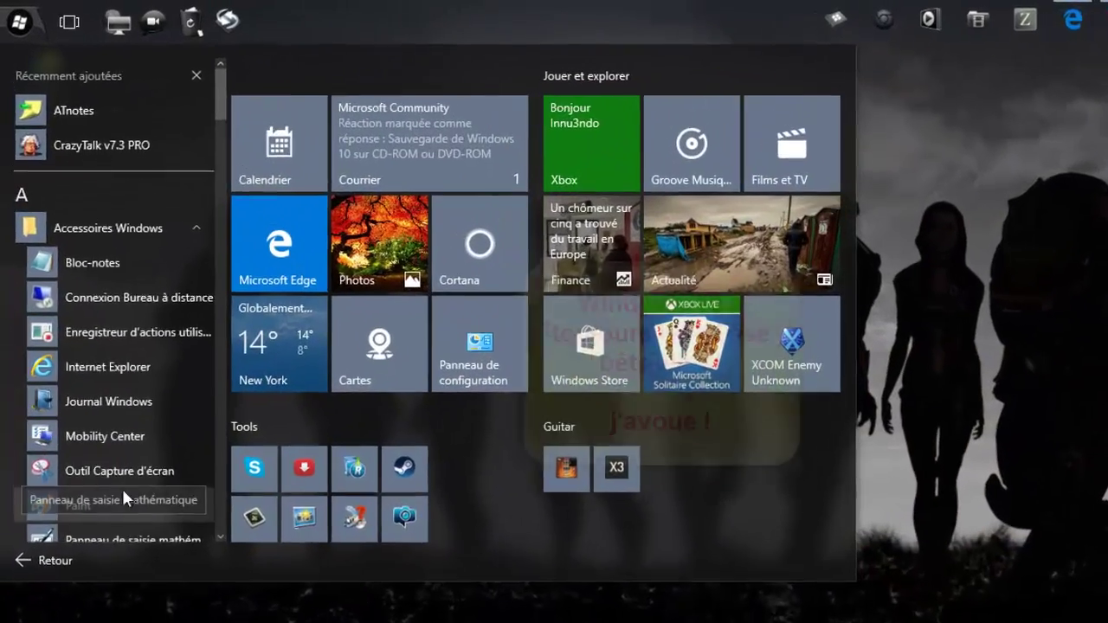
scroll(123, 499, down, 3)
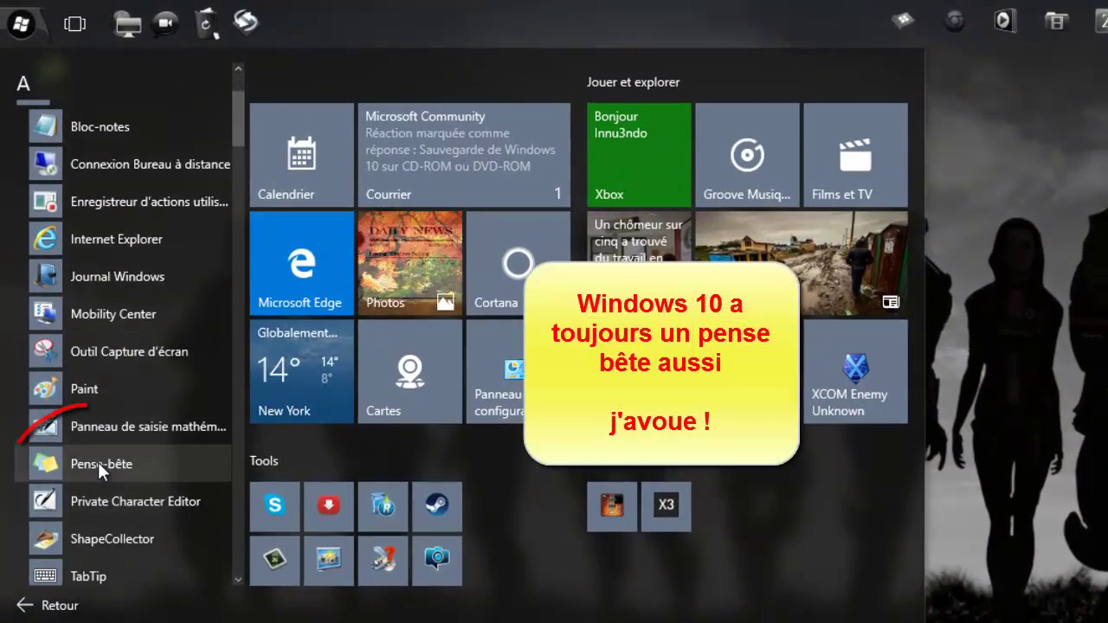
click(90, 427)
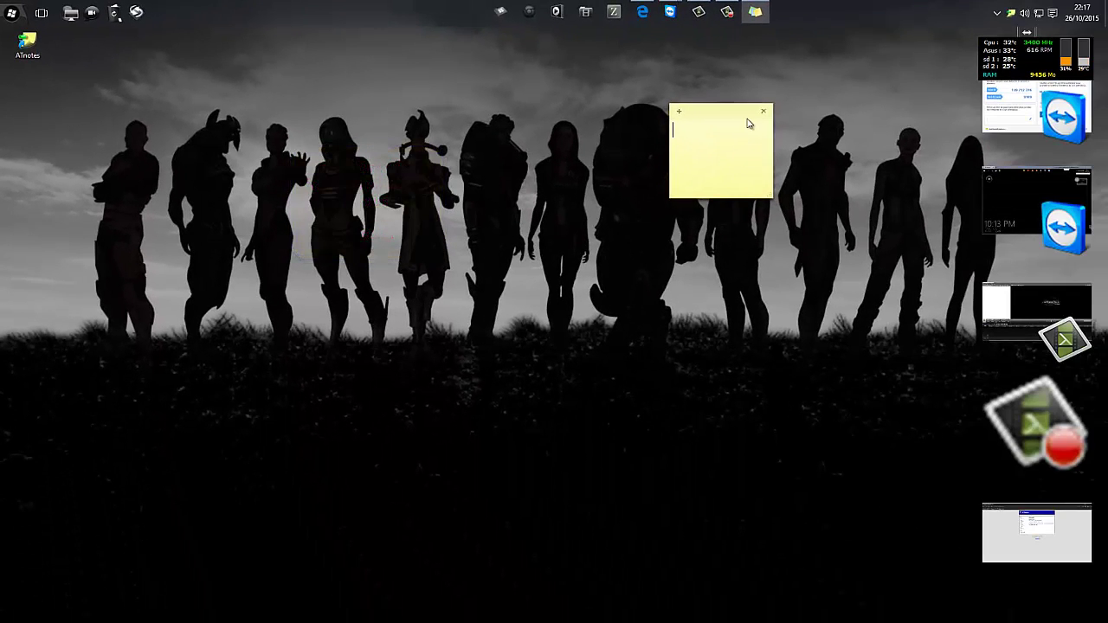
Move the blank Pense-bête note lower on the desktop and delete it
drag(717, 124, 753, 178)
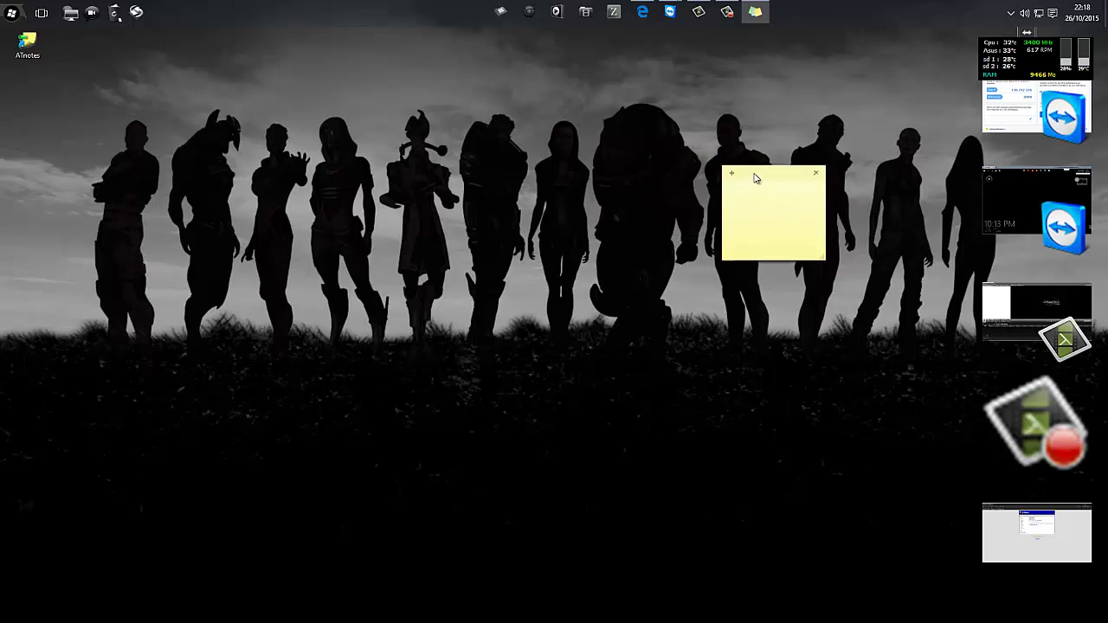
click(817, 172)
click(805, 227)
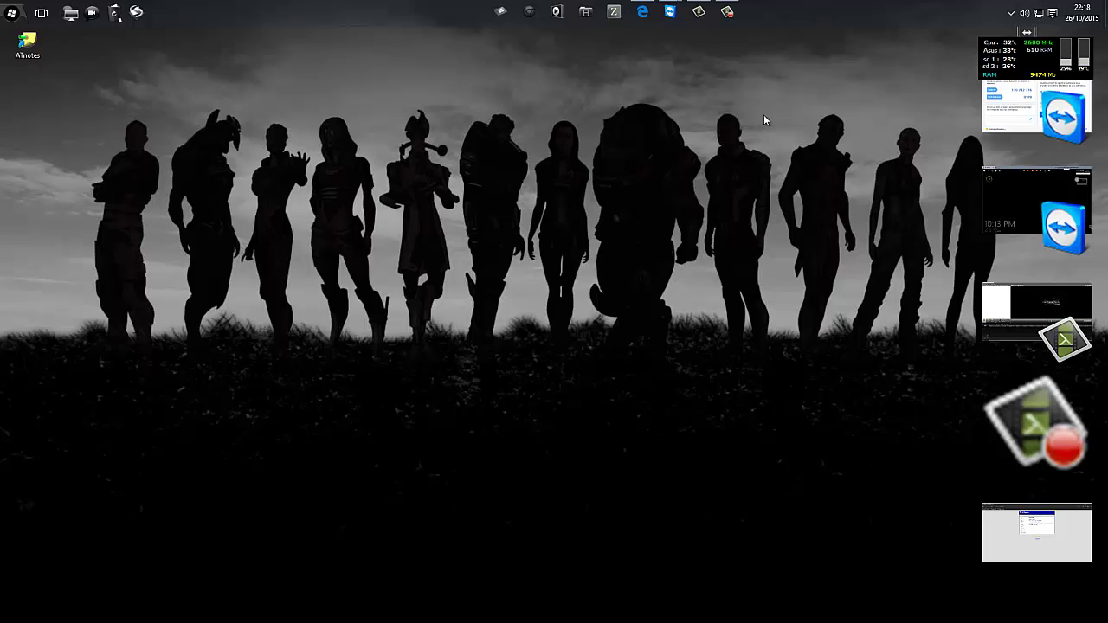
View the remote desktop session window and minimize it, and look over the options of the ATnotes desktop shortcut
click(1010, 197)
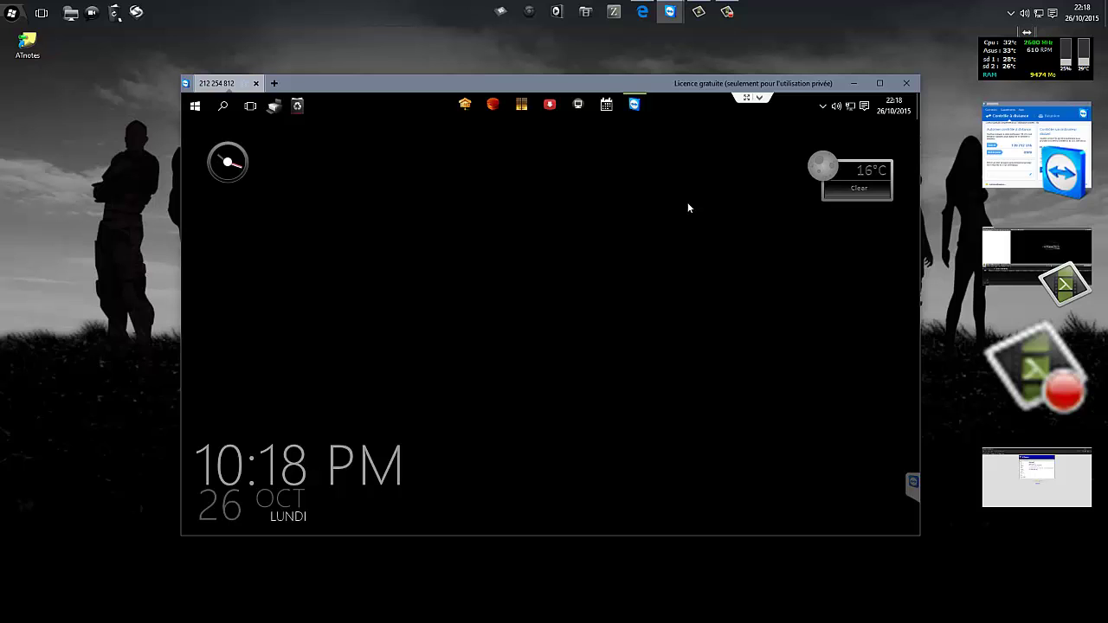
click(855, 83)
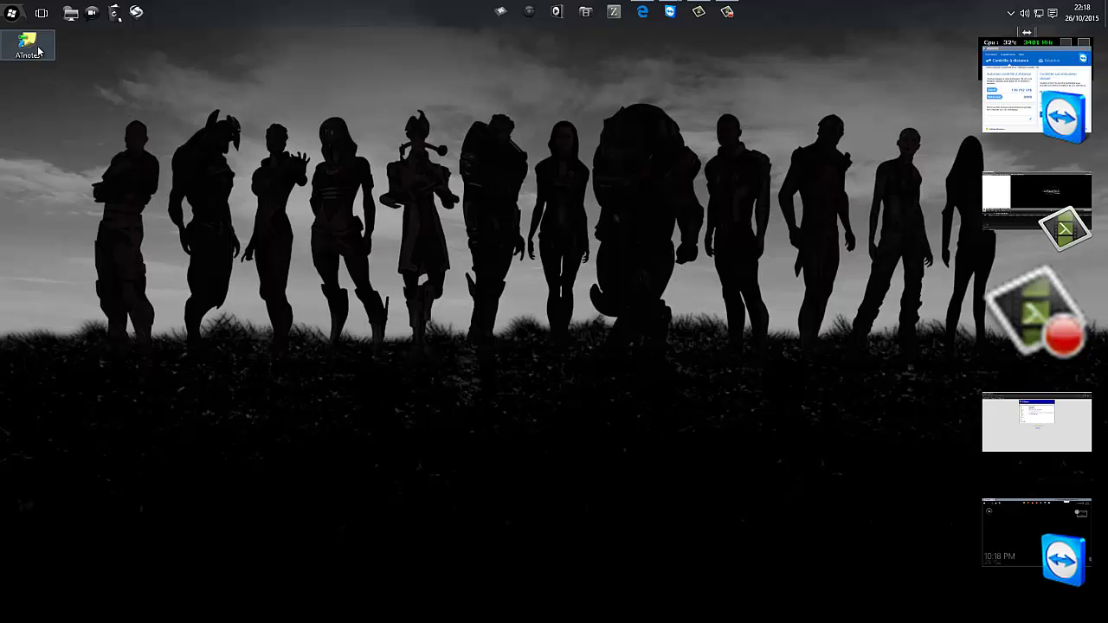
click(1009, 13)
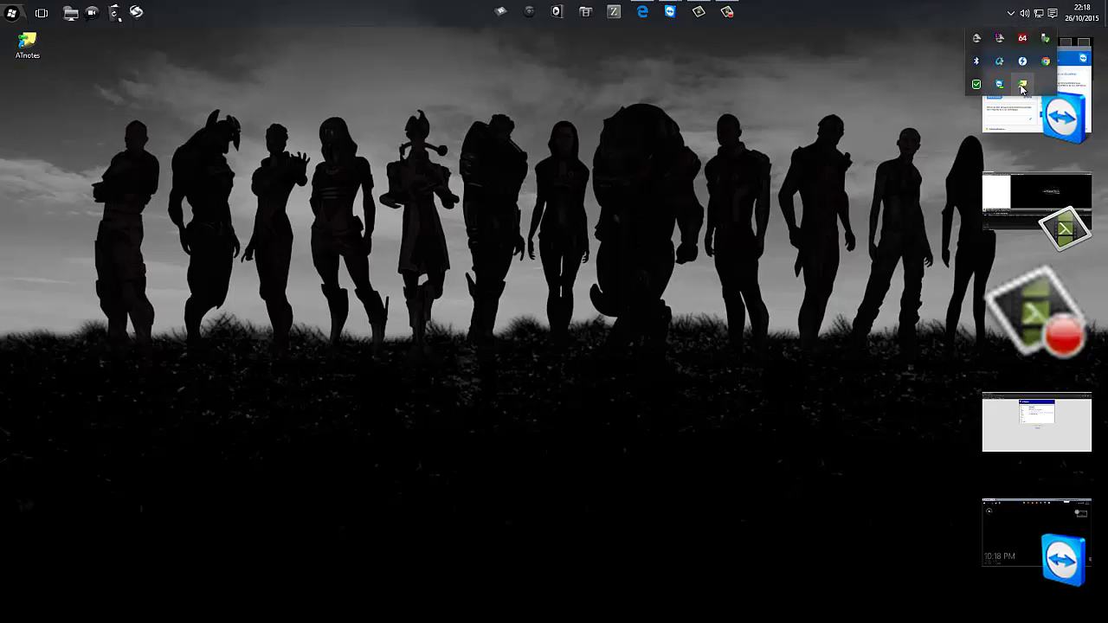
mouse_move(1024, 85)
right_click(25, 42)
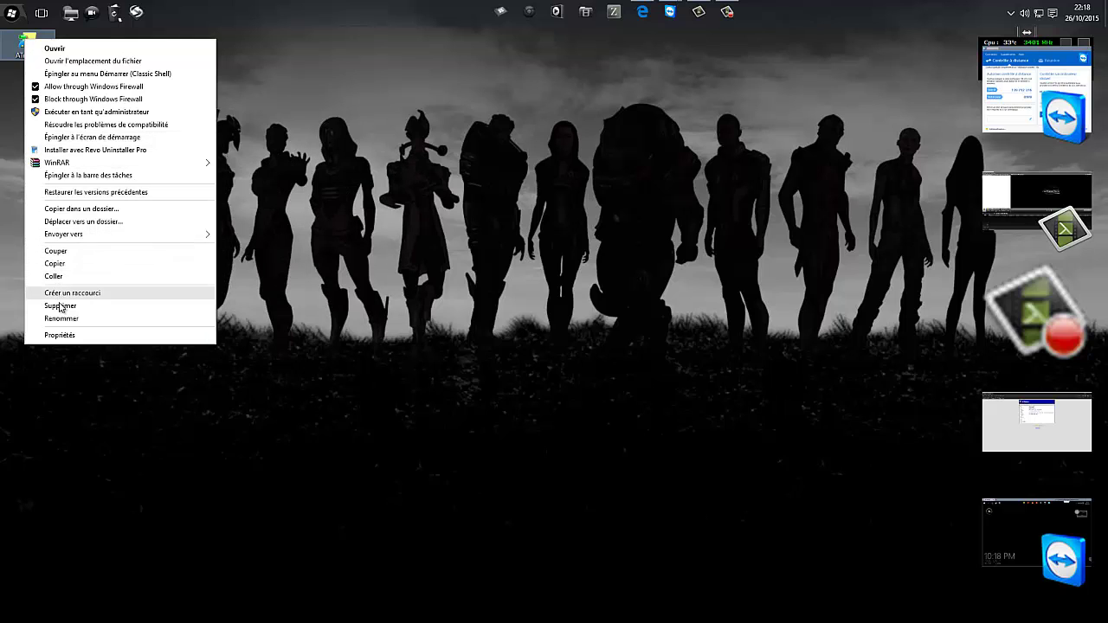
click(763, 113)
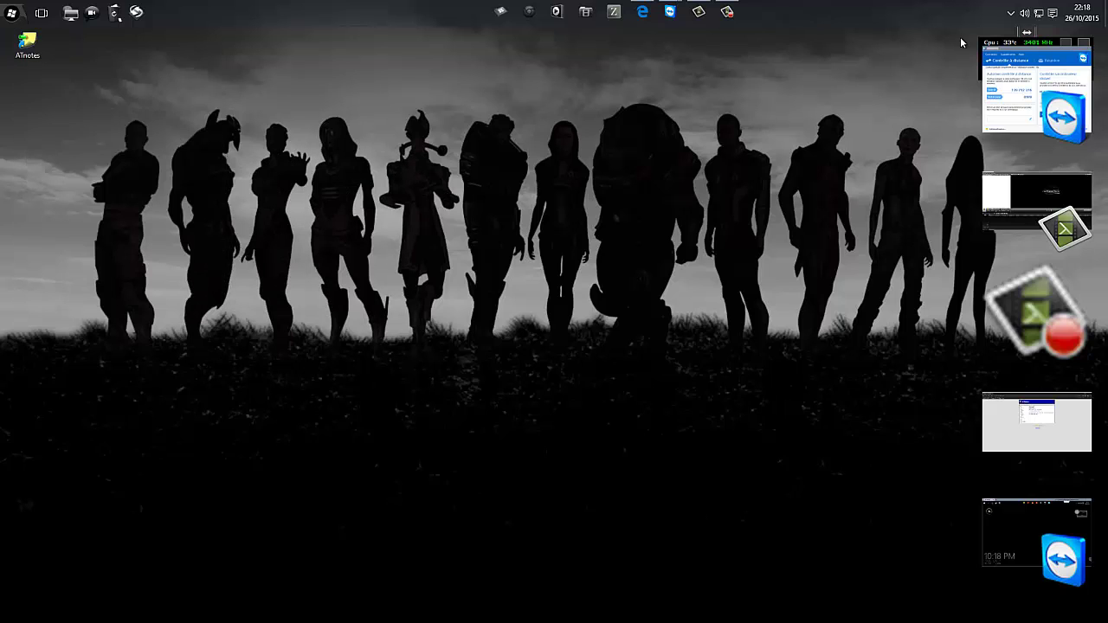
Open the ATnotes settings, review the translation and calendar options including the completely transparent color choices, and close the dialog
click(1010, 16)
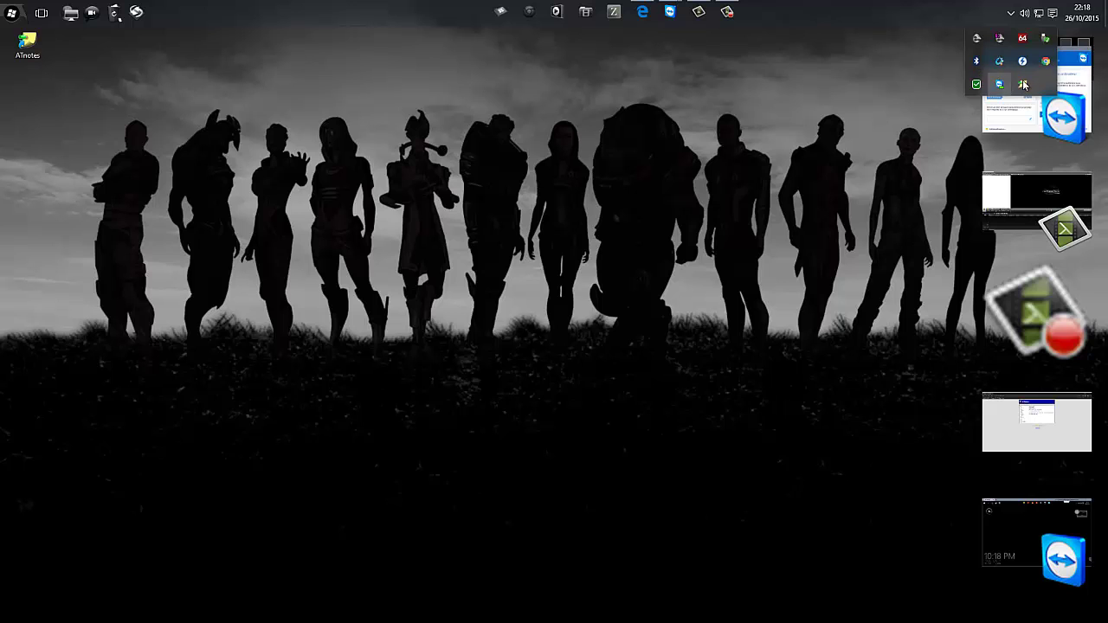
right_click(1024, 85)
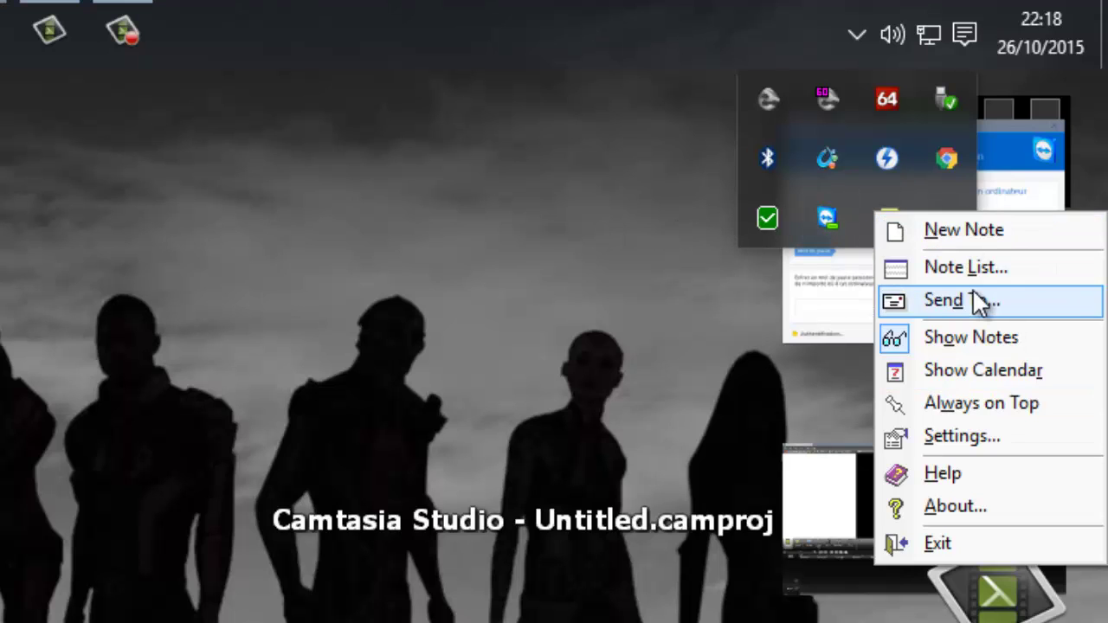
click(989, 437)
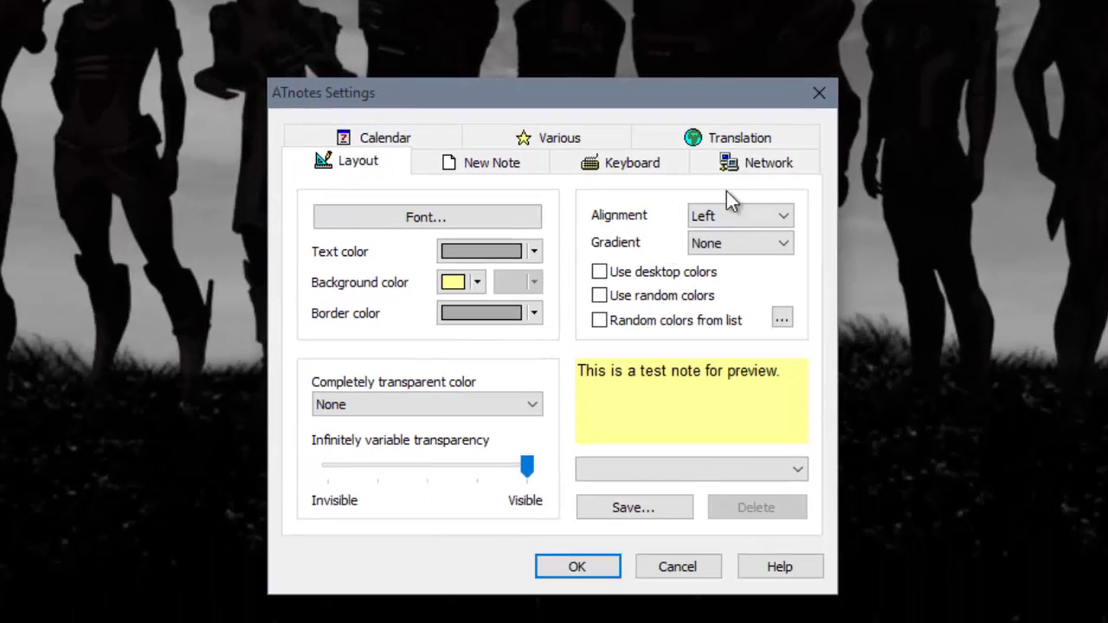
click(737, 147)
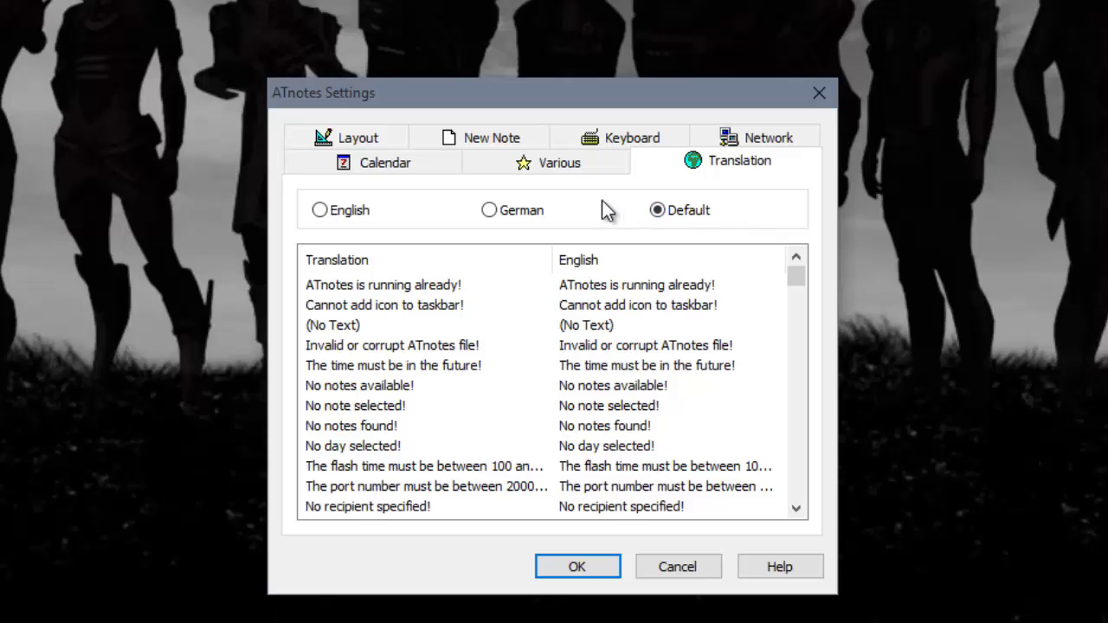
click(366, 173)
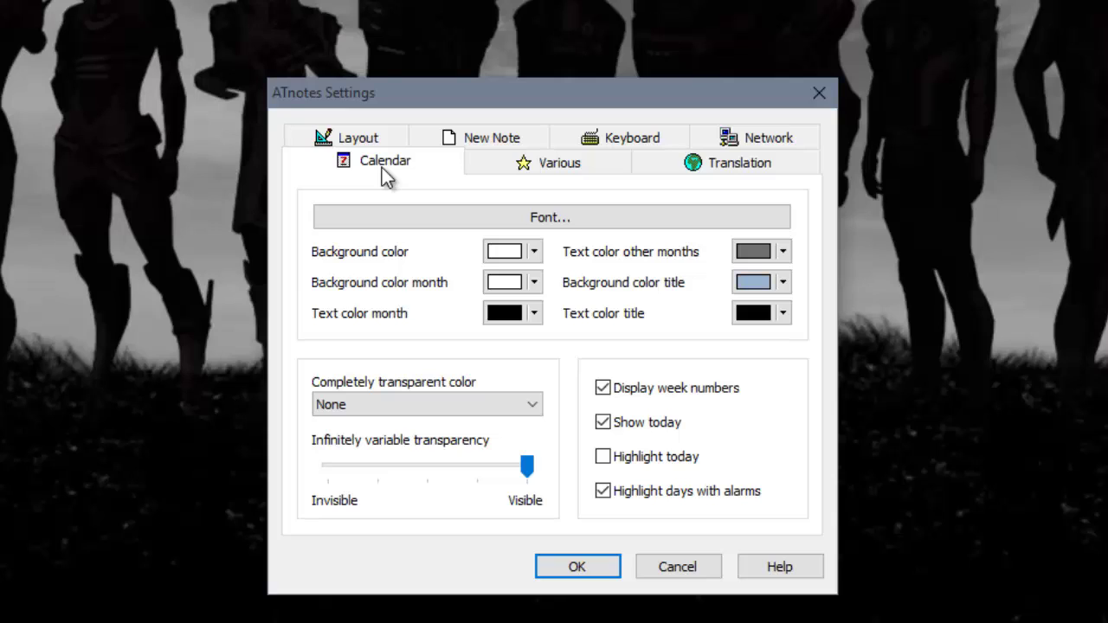
click(440, 409)
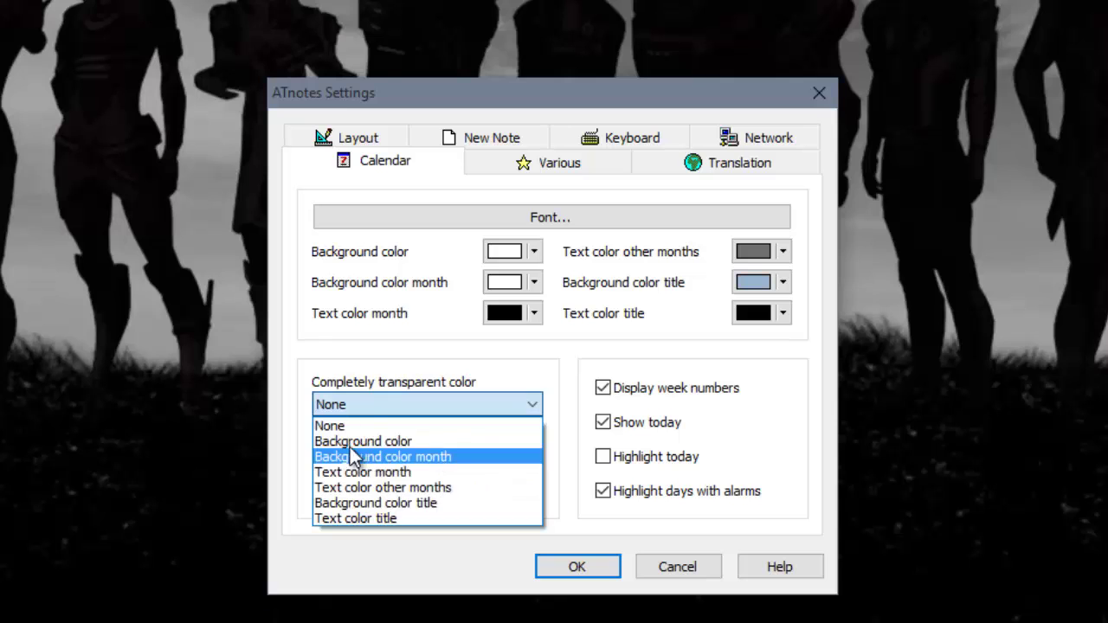
click(427, 554)
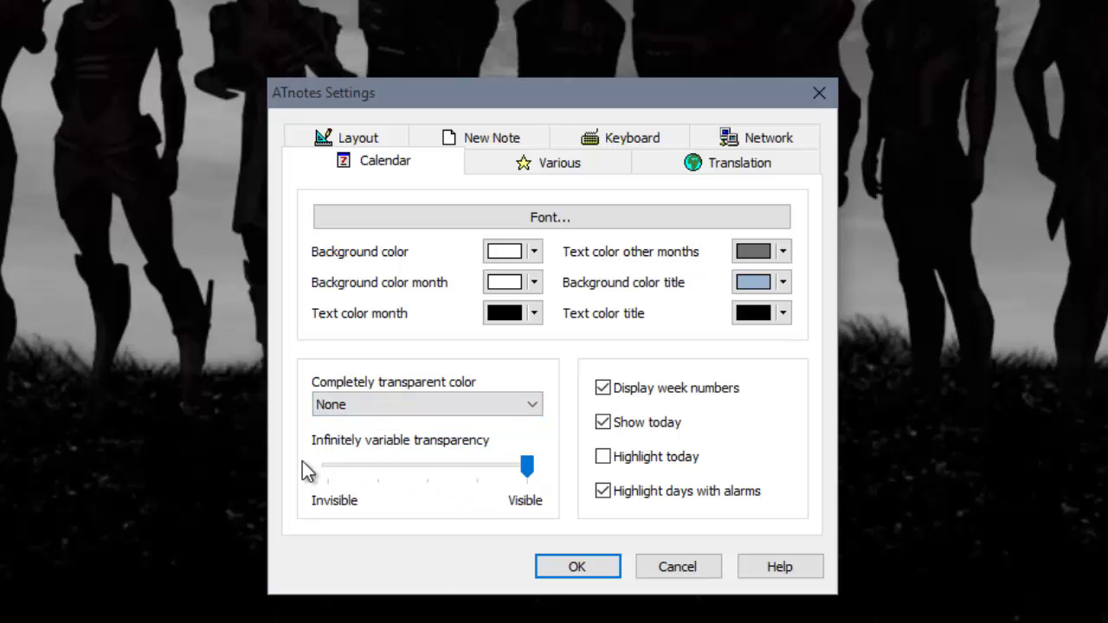
click(569, 565)
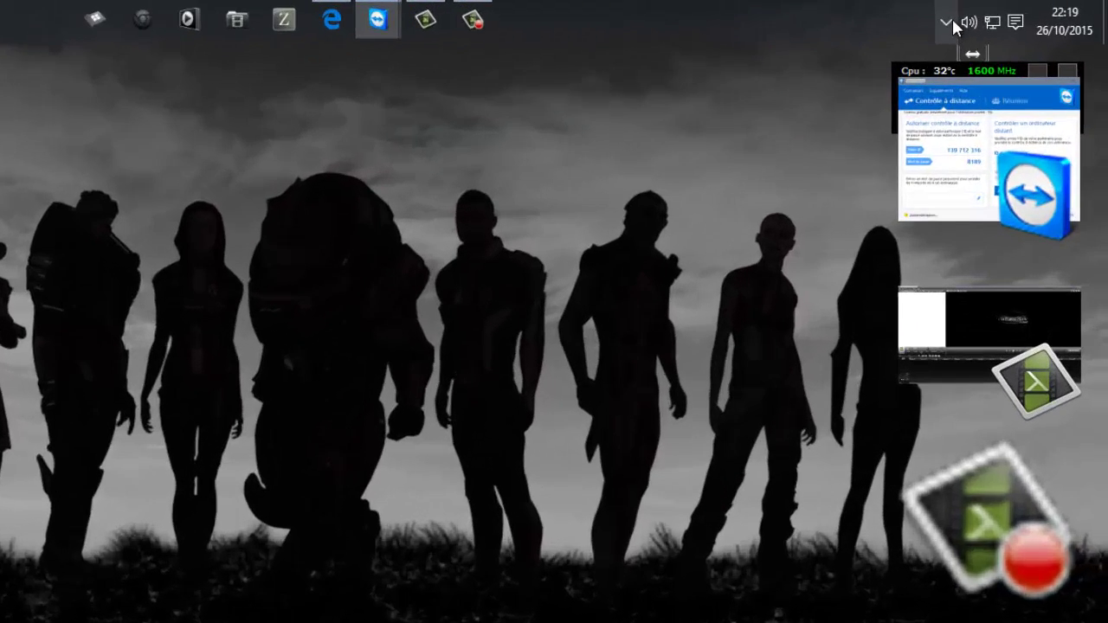
Show the ATnotes calendar on the desktop and move it slightly away from its initial position
click(860, 39)
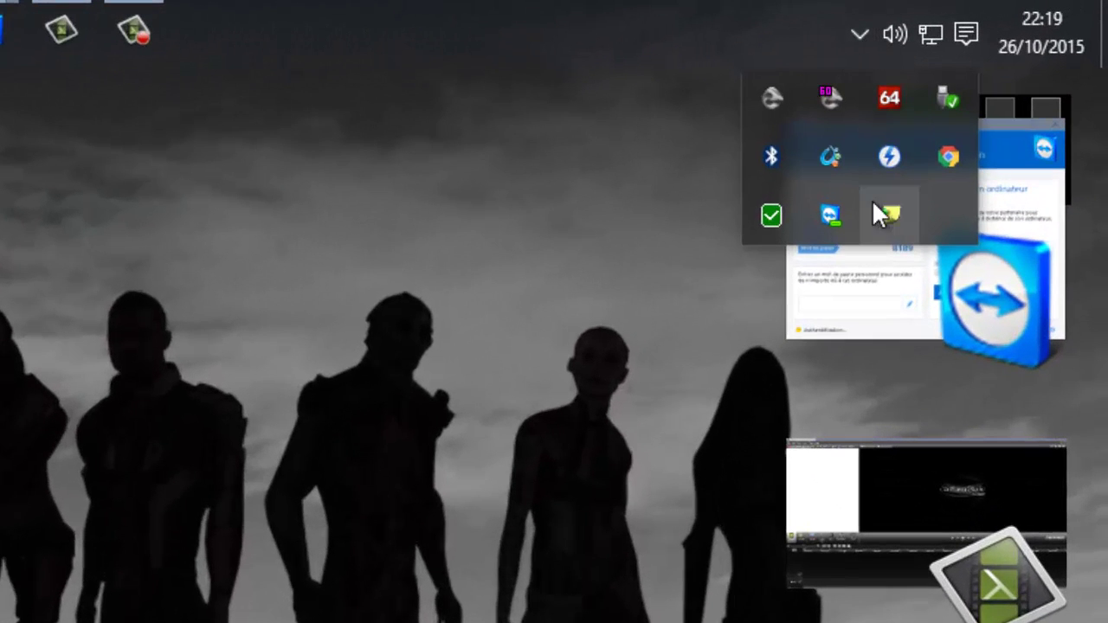
right_click(889, 217)
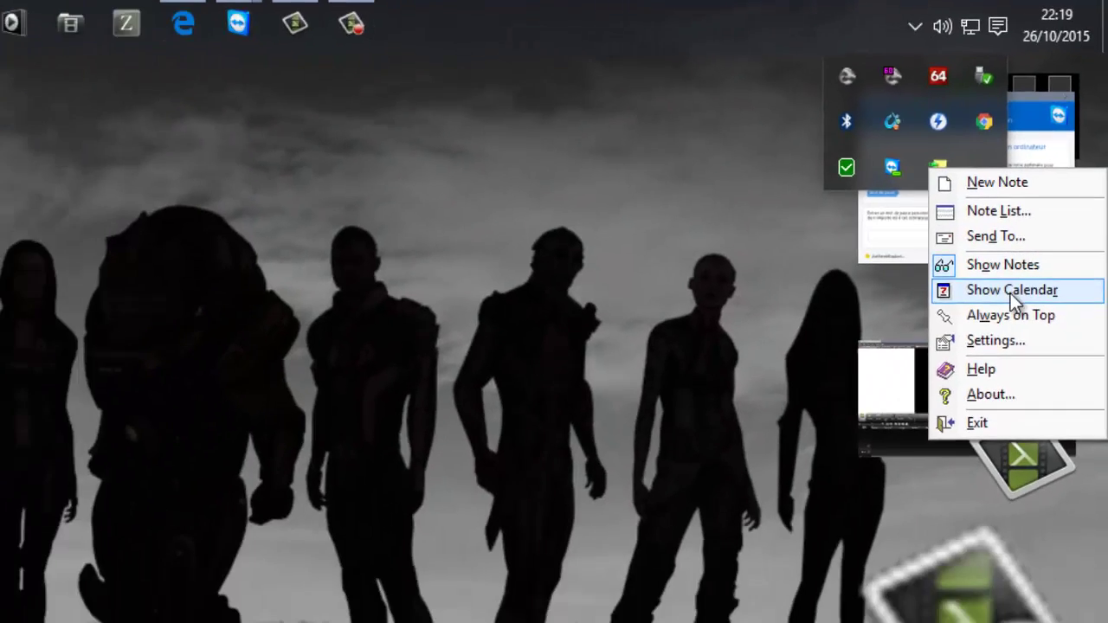
click(982, 373)
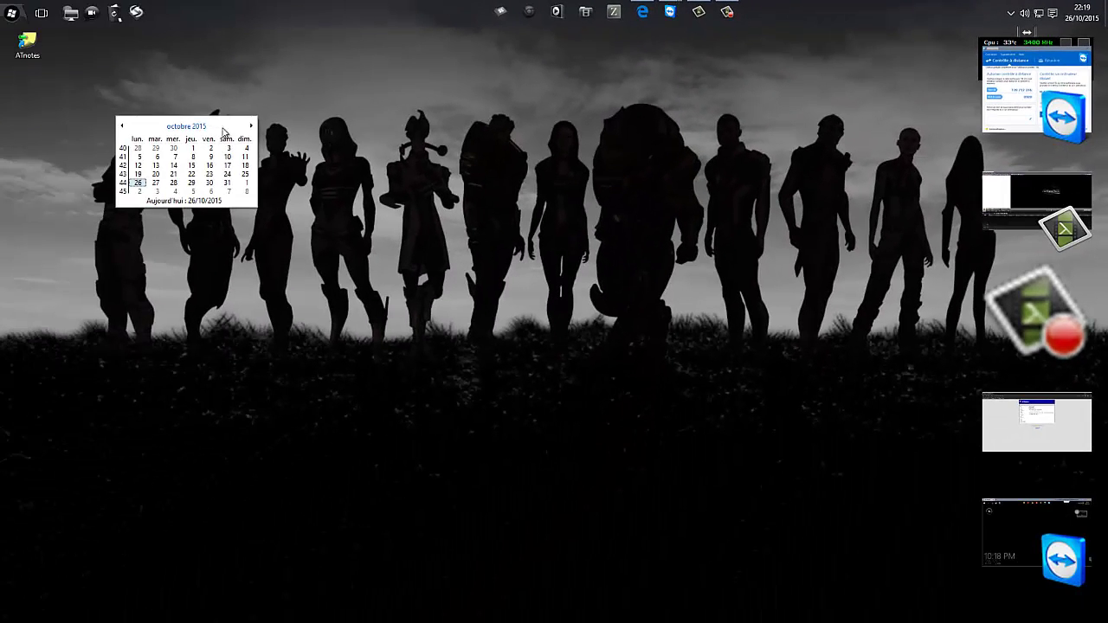
drag(217, 132, 292, 146)
Set the calendar's background color to orange, and enlarge and reposition the calendar on the desktop
right_click(293, 186)
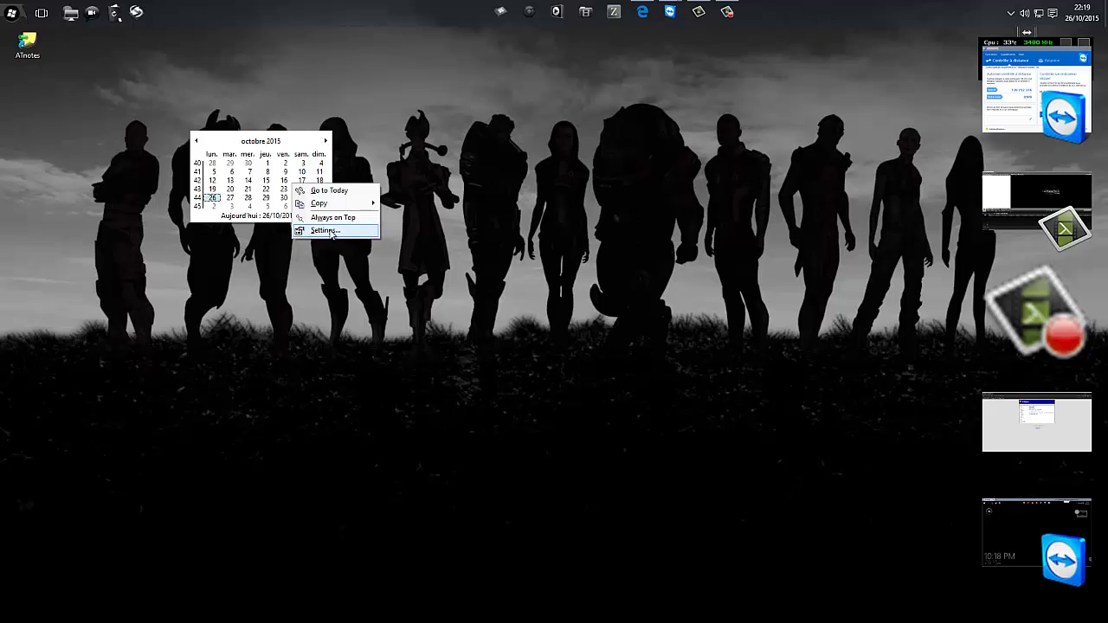
click(351, 230)
click(544, 270)
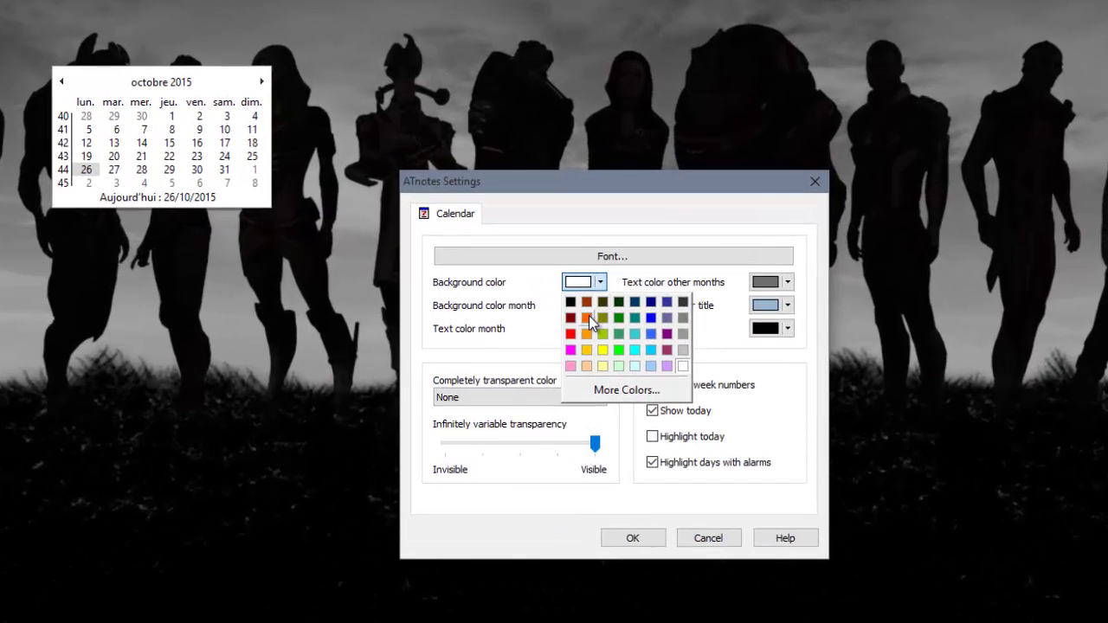
click(589, 316)
click(648, 536)
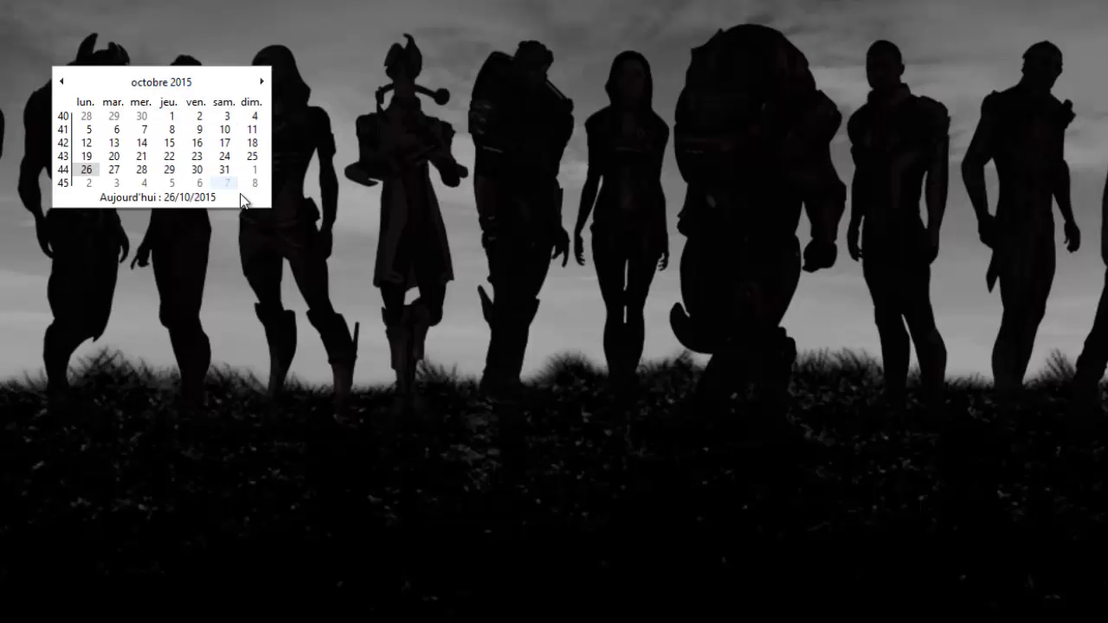
drag(265, 205, 350, 302)
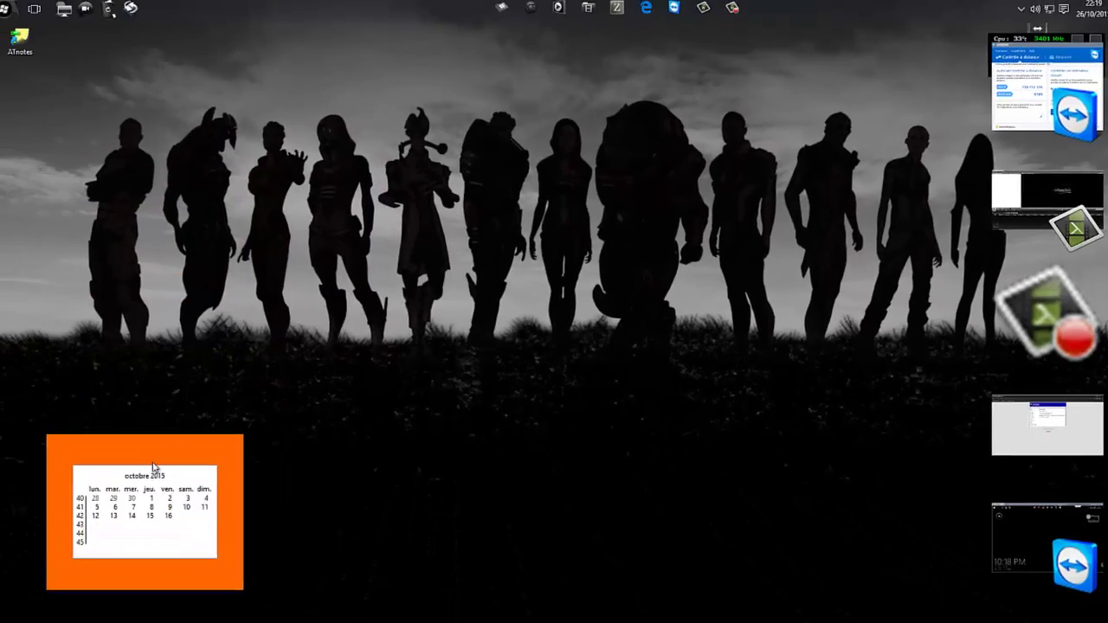
drag(154, 467, 321, 139)
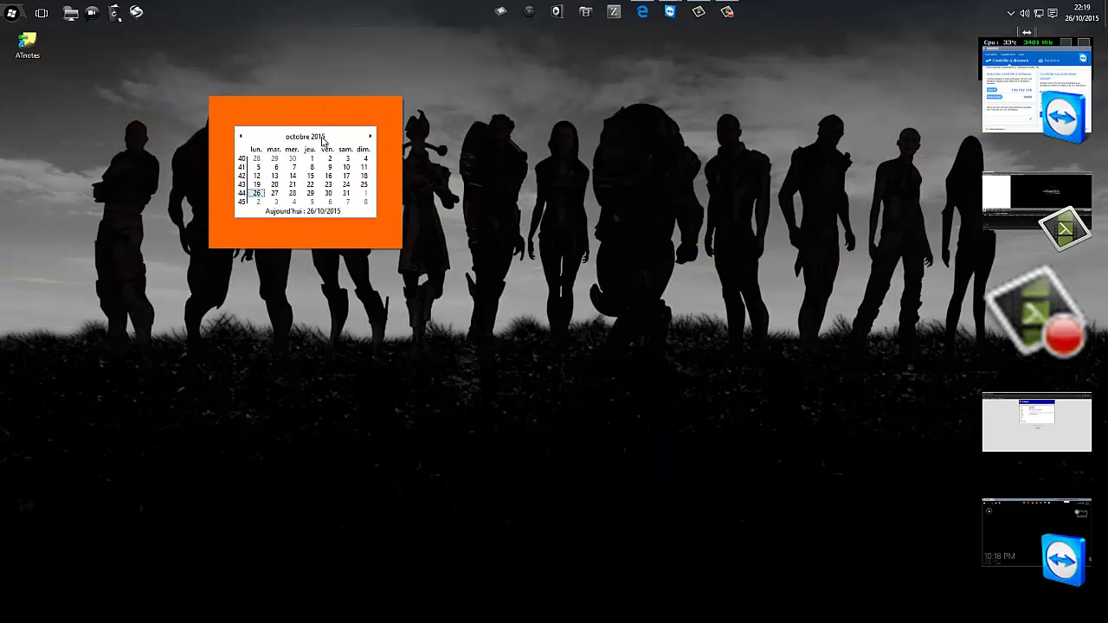
Set the calendar's infinitely variable transparency to 73 and move the calendar a little lower on the desktop
right_click(317, 180)
click(342, 230)
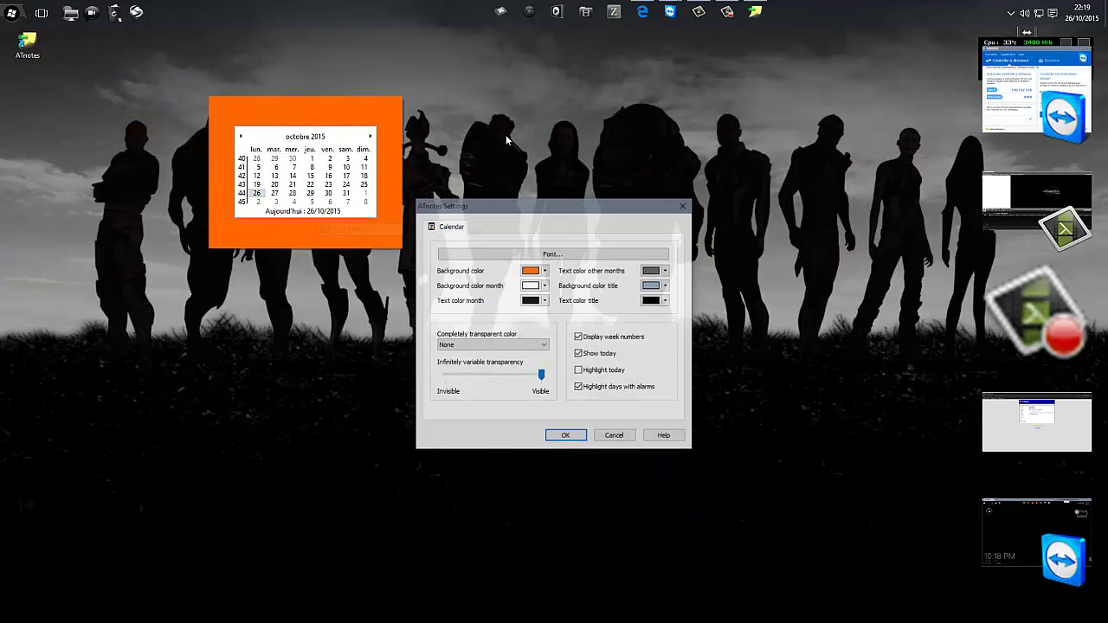
drag(490, 211, 422, 210)
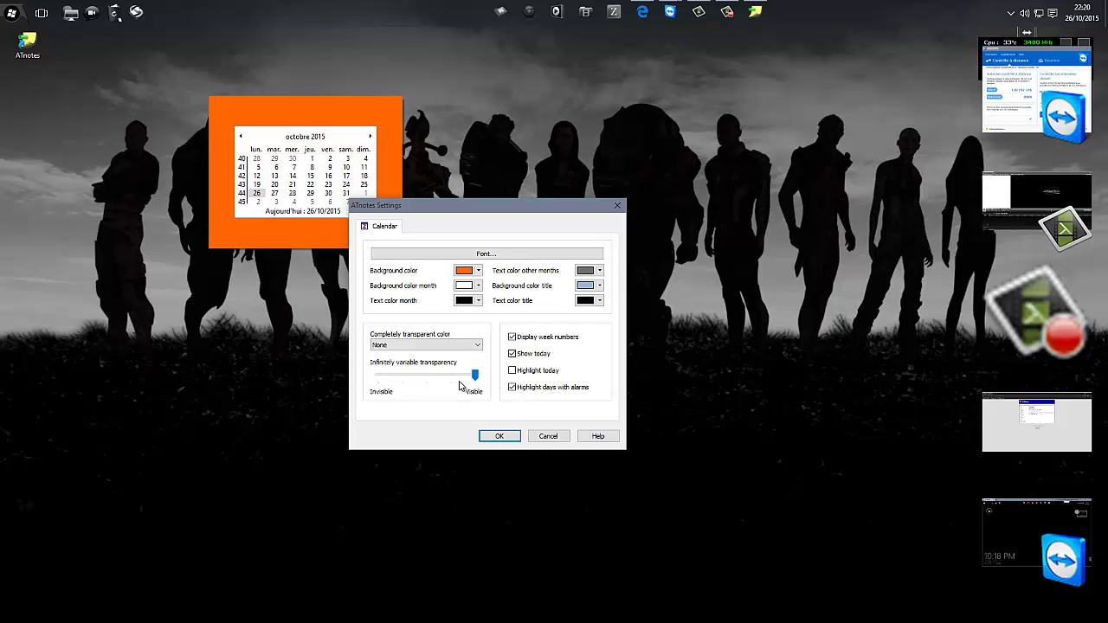
drag(475, 375, 405, 375)
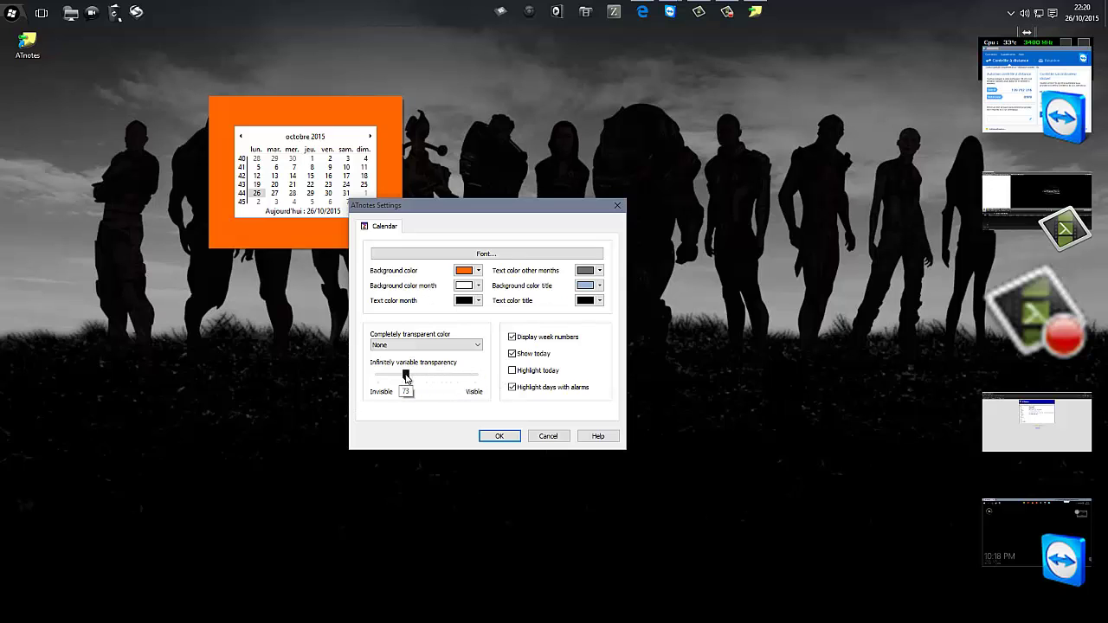
click(498, 436)
drag(280, 111, 270, 165)
Raise the calendar's infinitely variable transparency value to about 246 and move the calendar closer to the ATnotes shortcut
right_click(270, 165)
click(305, 213)
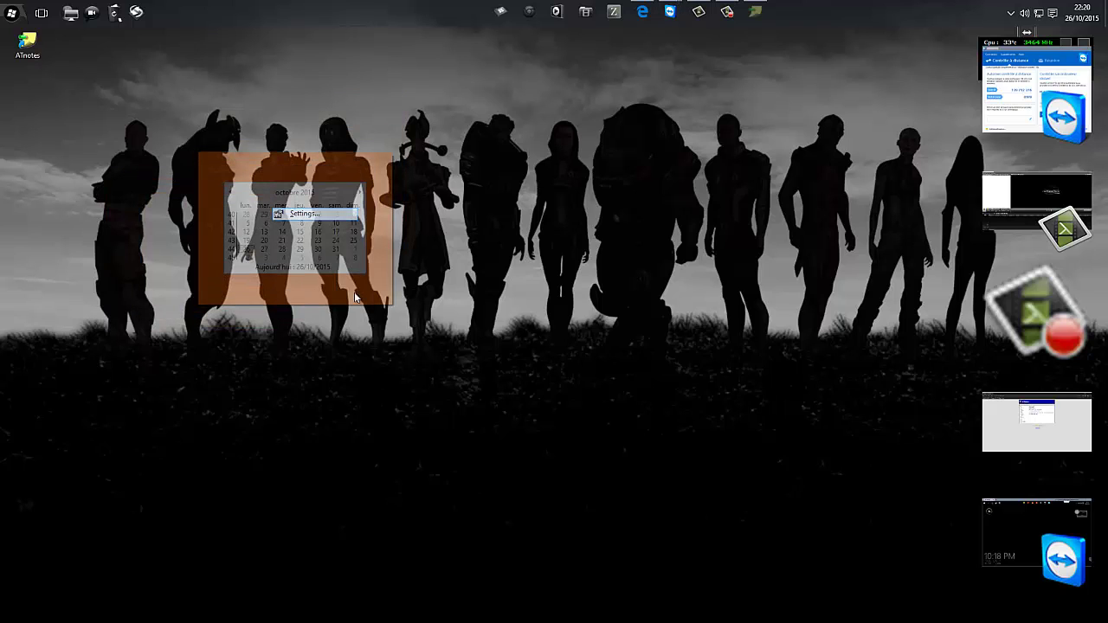
drag(476, 375, 543, 376)
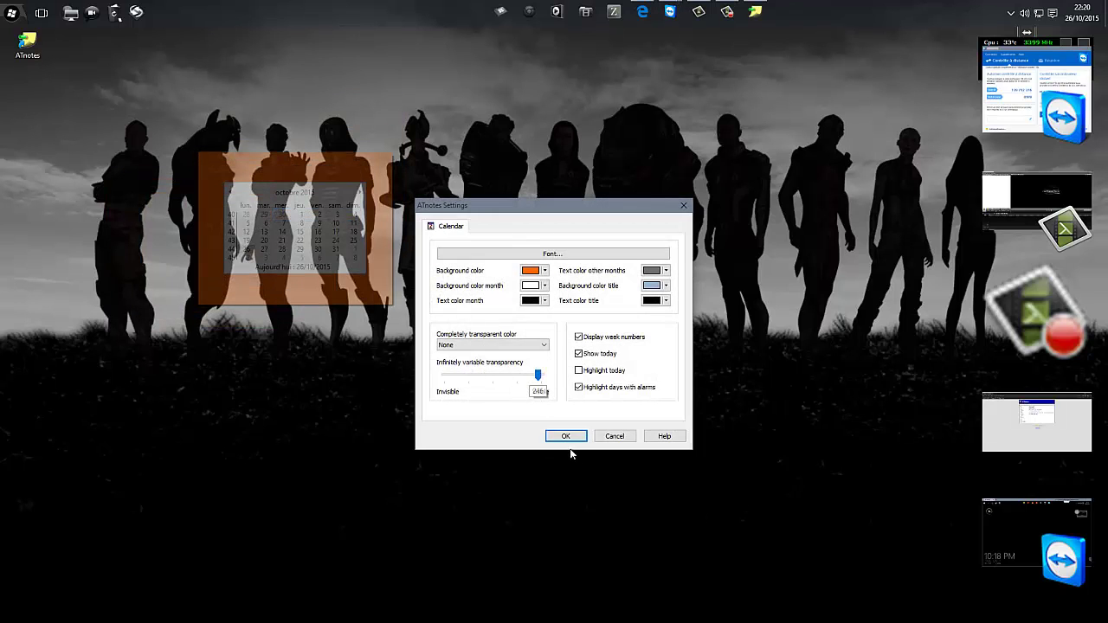
click(565, 436)
drag(346, 174, 282, 130)
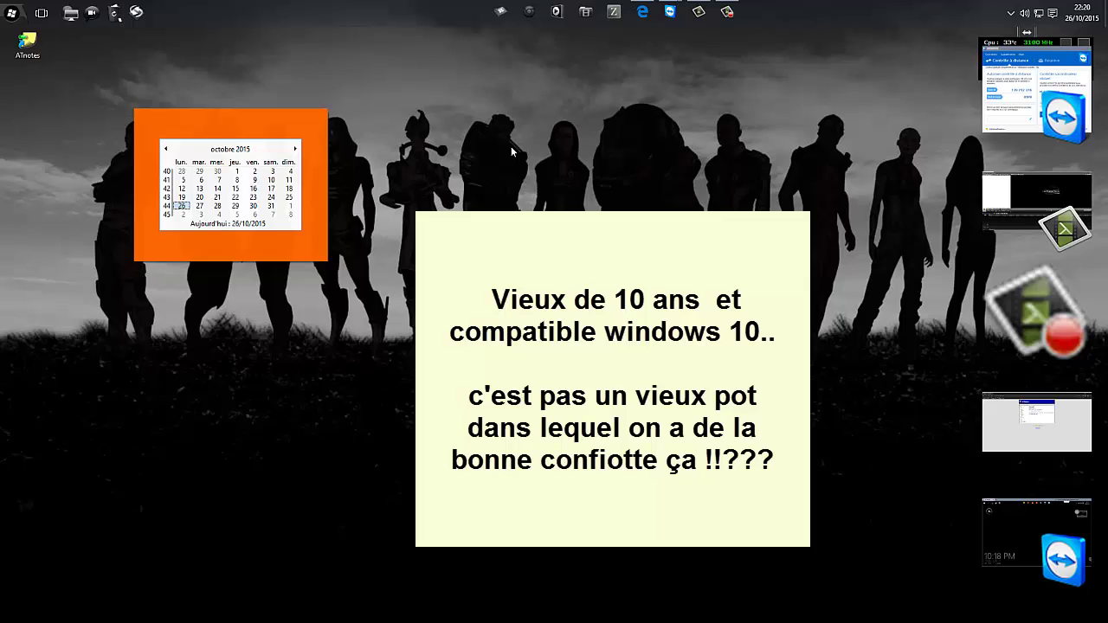
drag(260, 113, 227, 99)
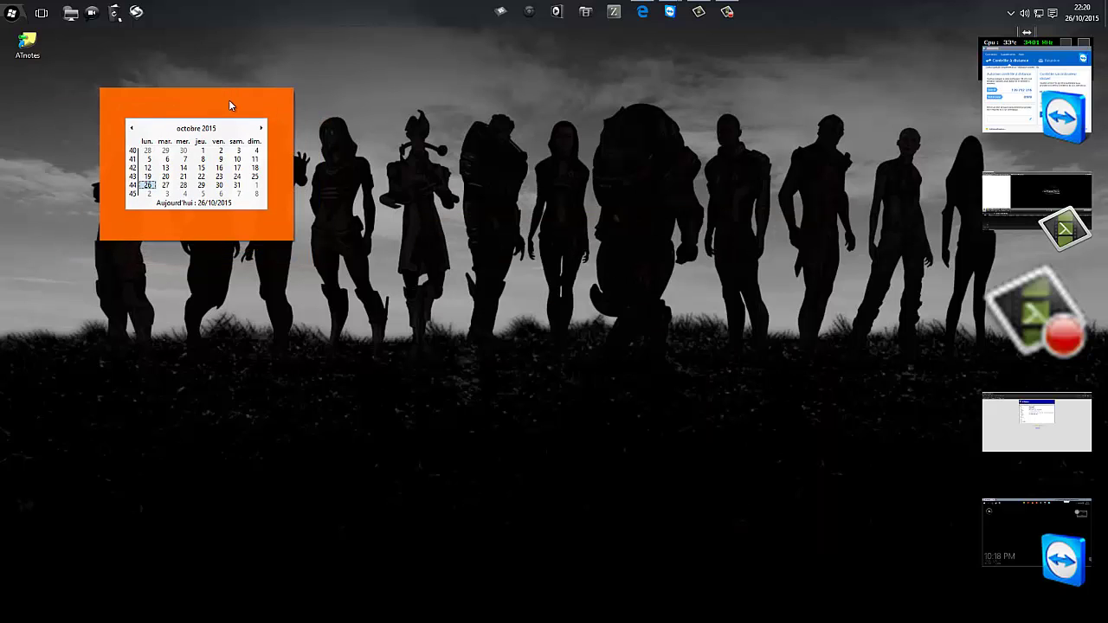
Look over the calendar's options and hide the ATnotes calendar from the desktop
right_click(229, 99)
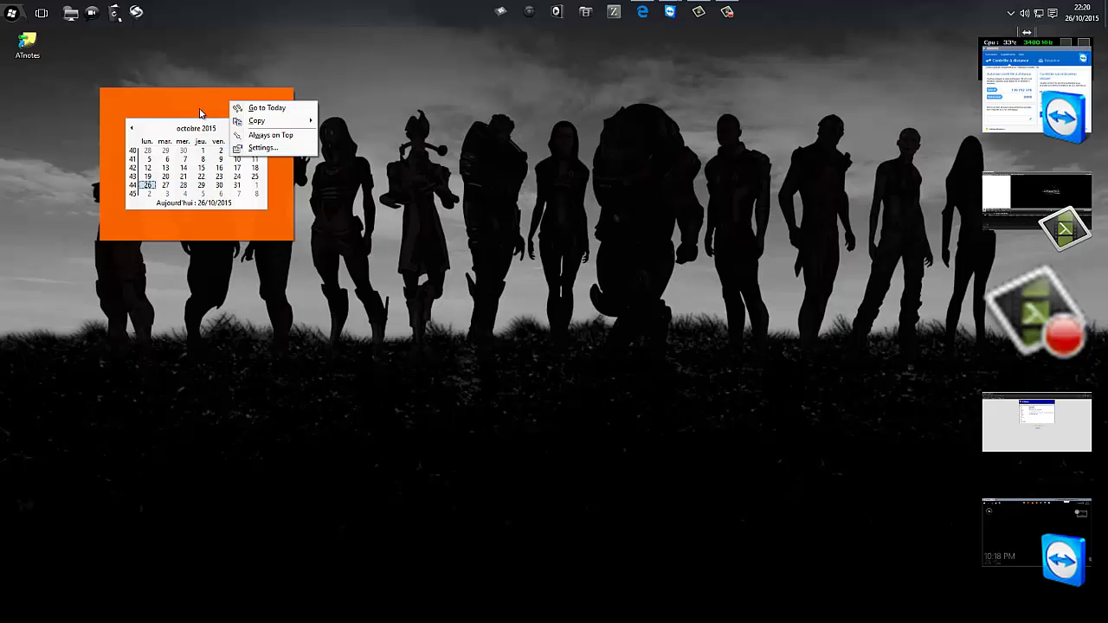
click(1011, 13)
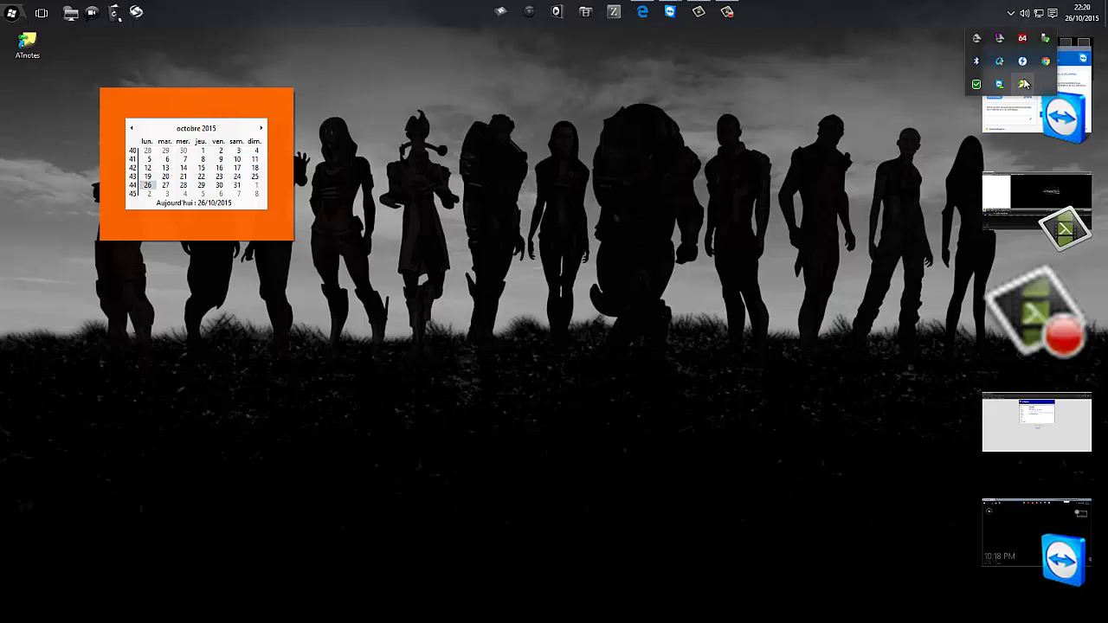
right_click(1024, 84)
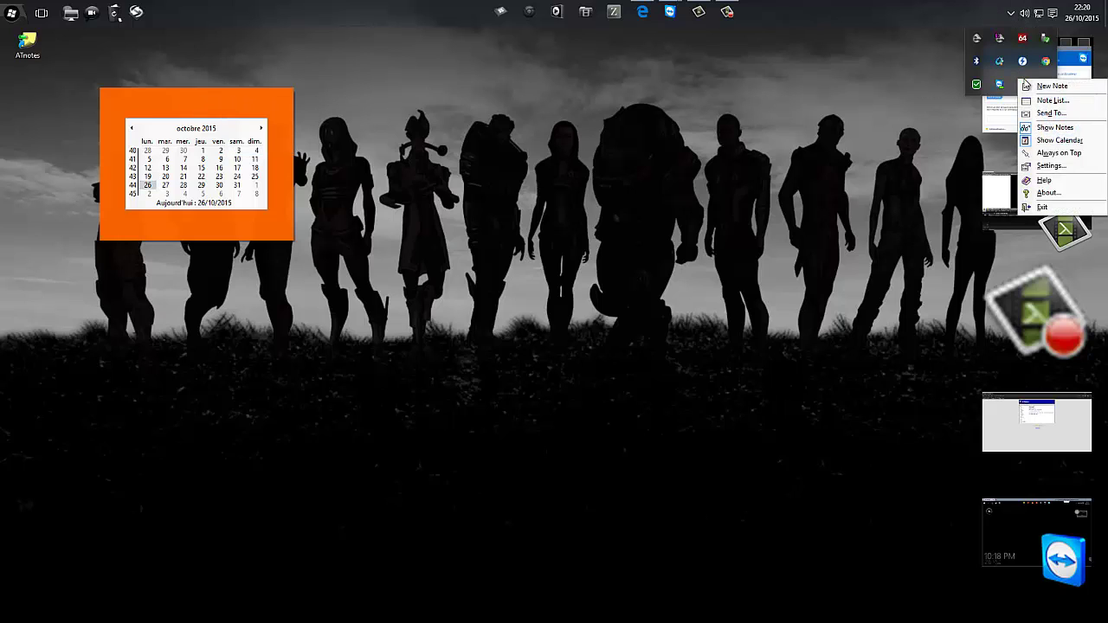
click(1059, 140)
Create a new ATnotes note containing the text "ALORS CA ROULE !!! ???"
click(1011, 13)
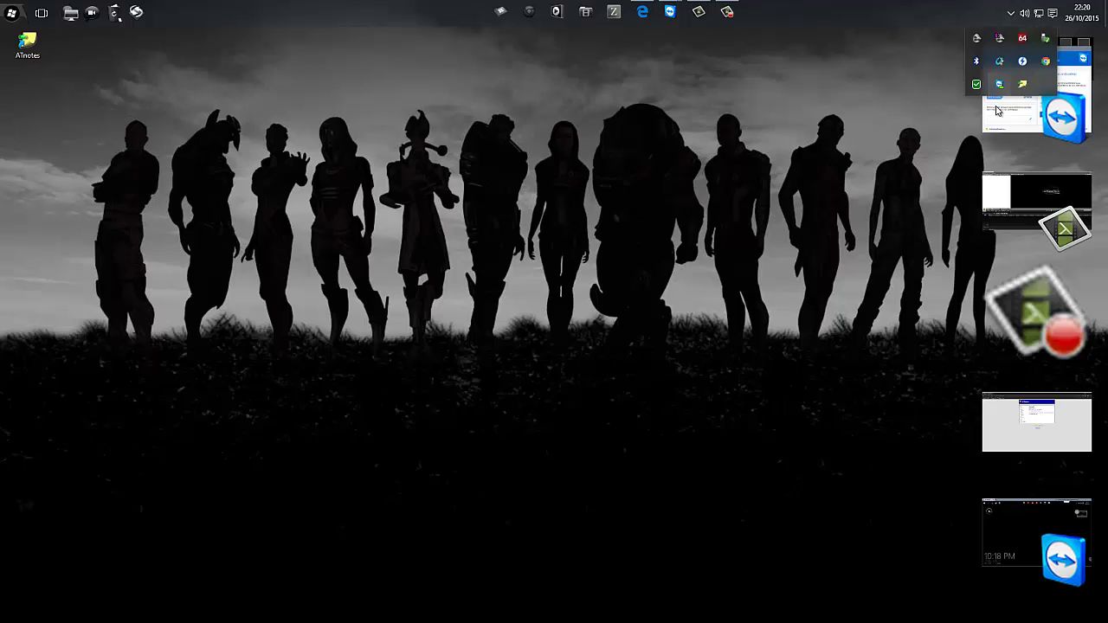
right_click(1023, 85)
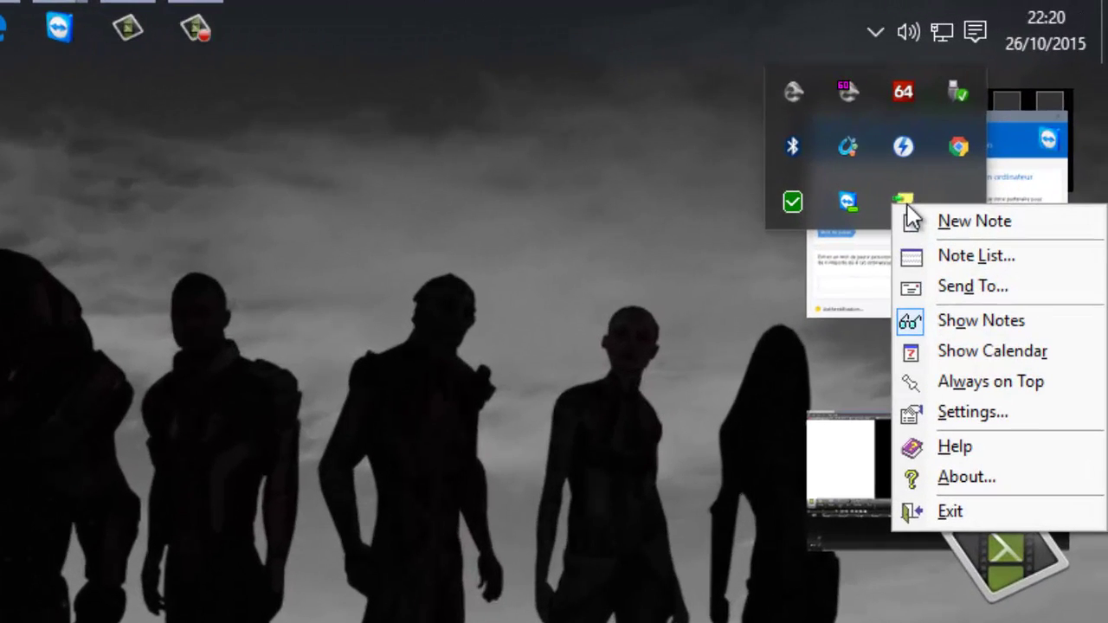
click(911, 223)
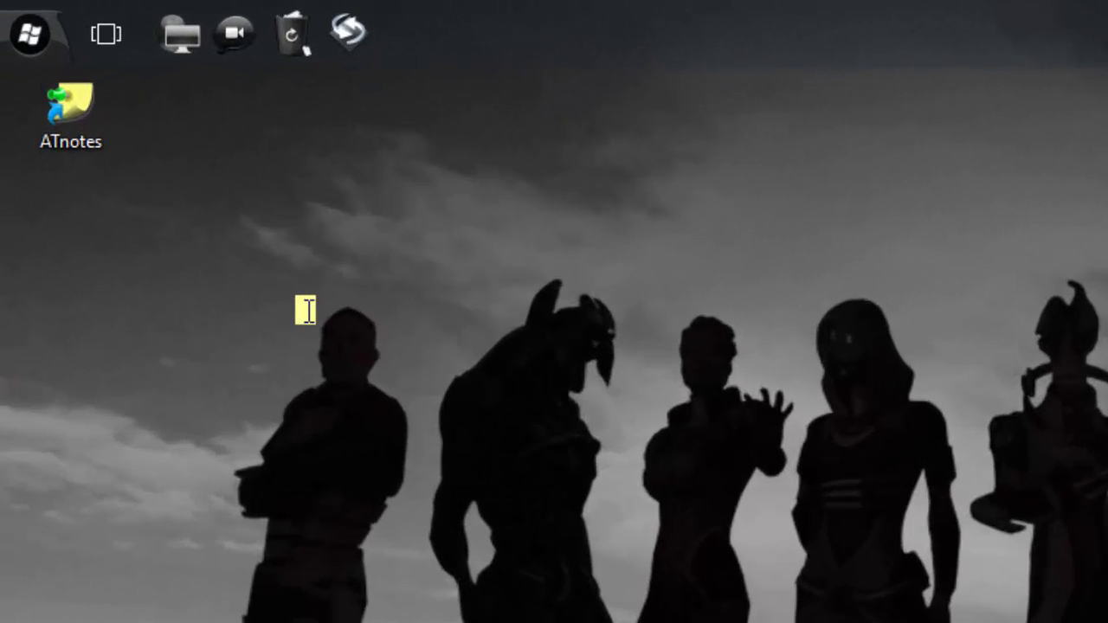
text(ALORS )
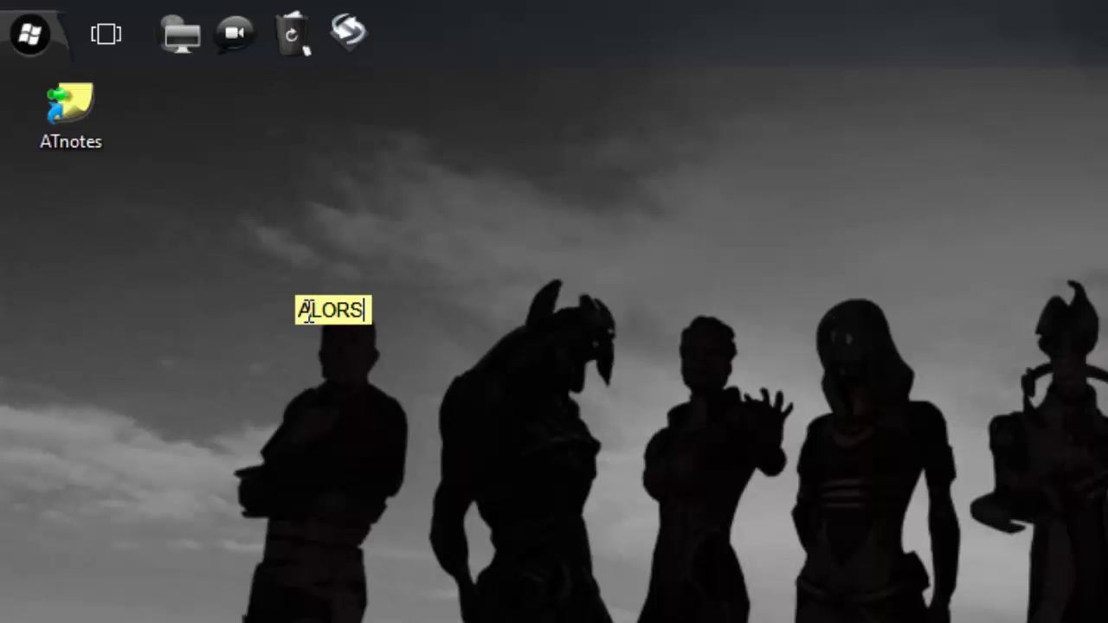
text(CA ROU)
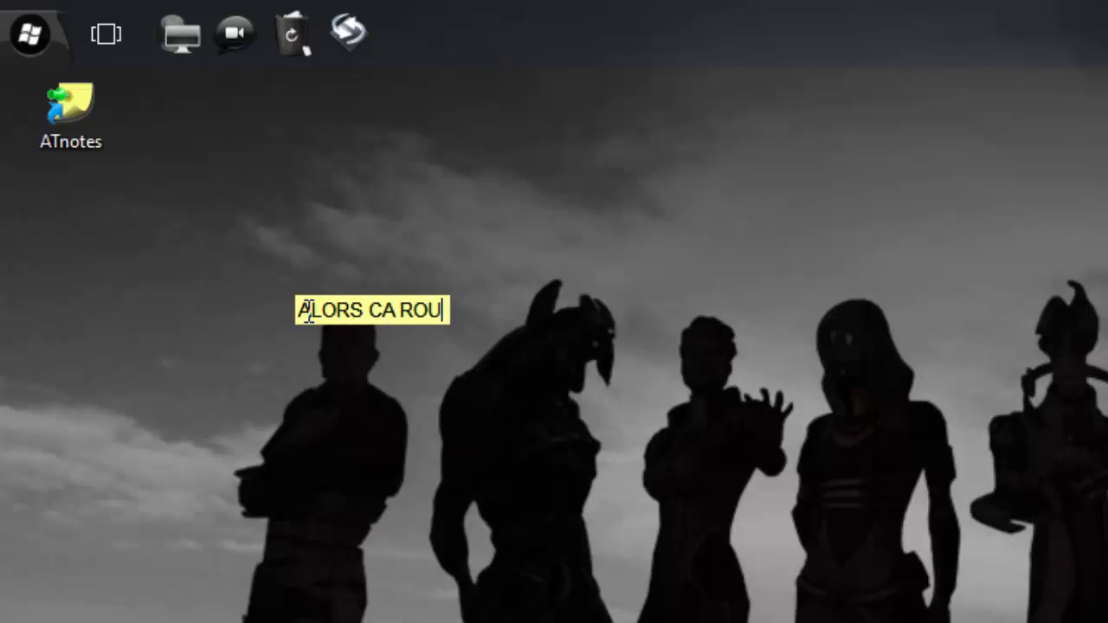
text(LE !!! )
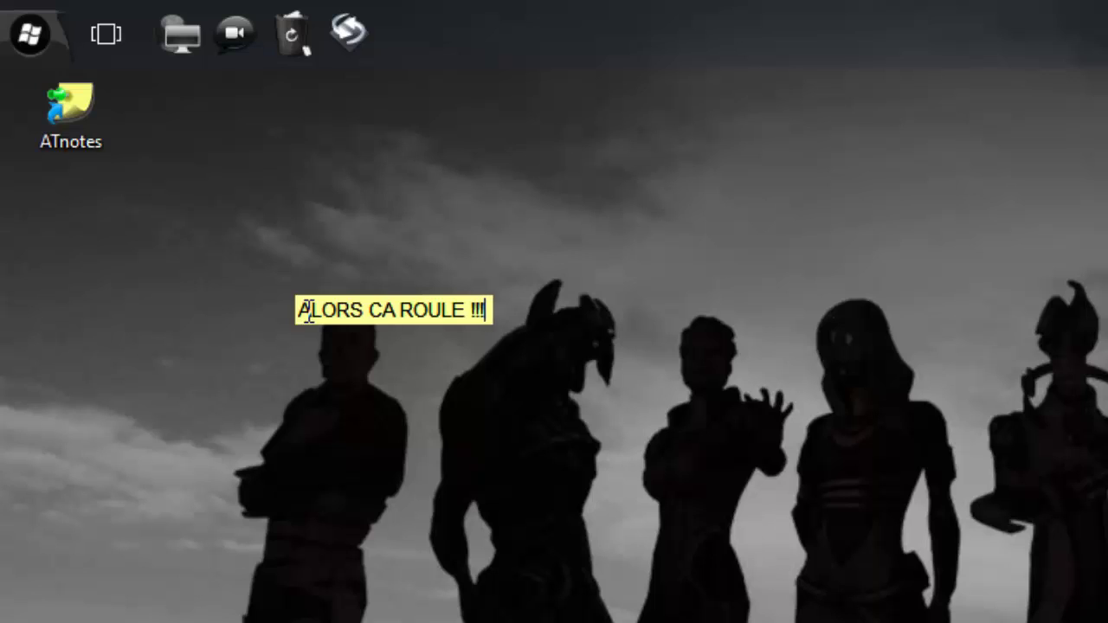
text(???)
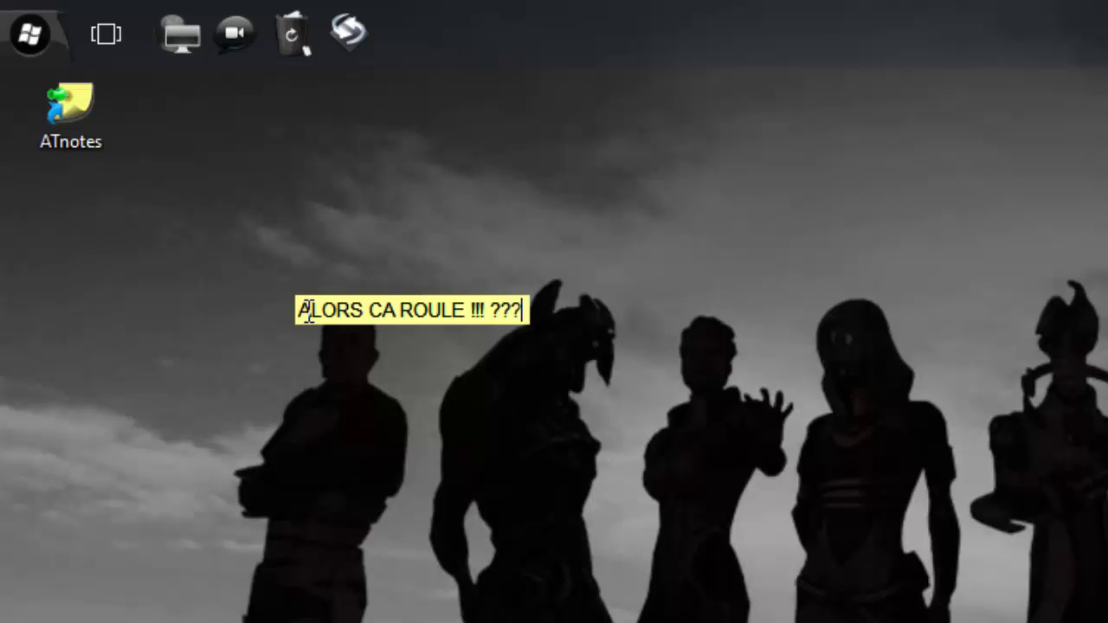
Add a long run of blank lines below the note's text to extend the note downward
key(Return)
key(Return)
key(Return)
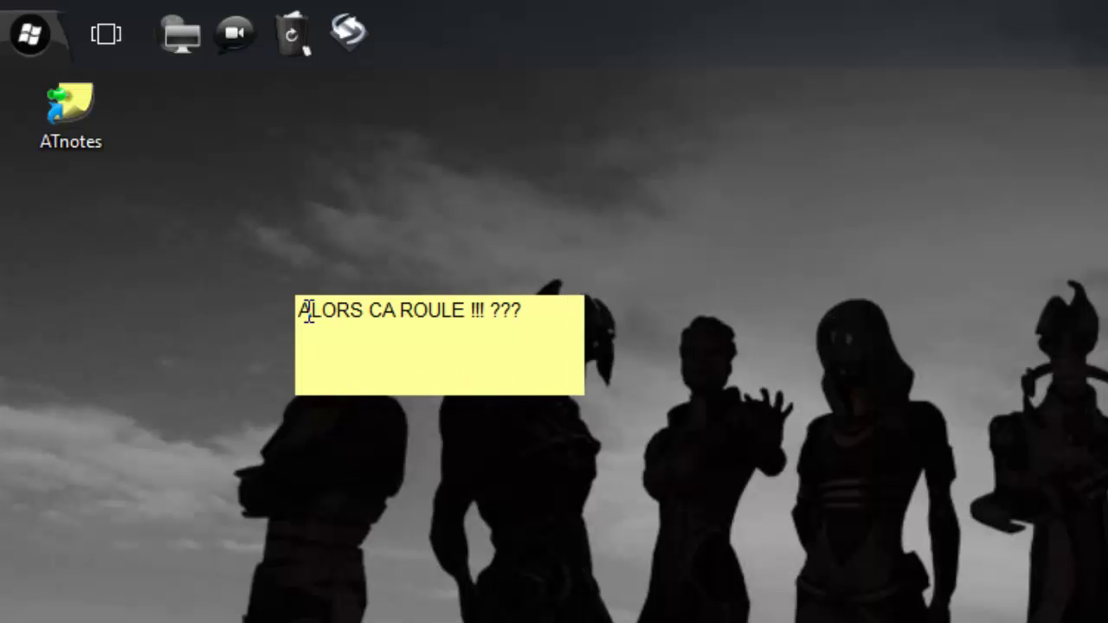
key(Return)
key(Return)
key(Return)
key(Return)
key(Return)
key(Return)
key(Return)
key(Return)
key(Return)
key(Return)
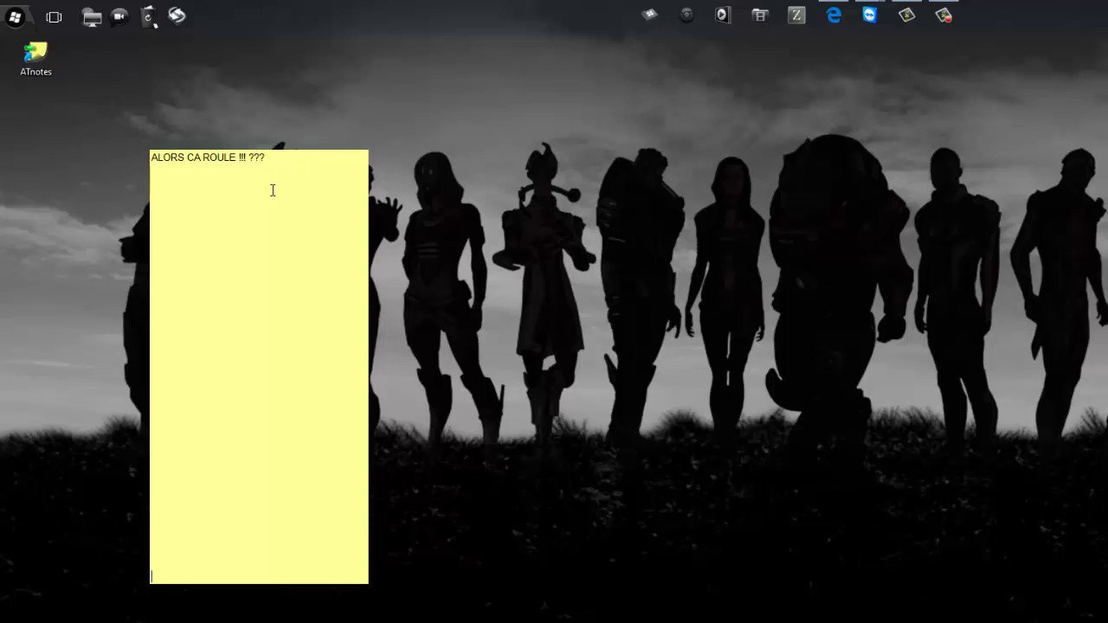
Move the note around the desktop and shrink it to a small wide rectangle below the ATnotes shortcut
drag(230, 265, 440, 265)
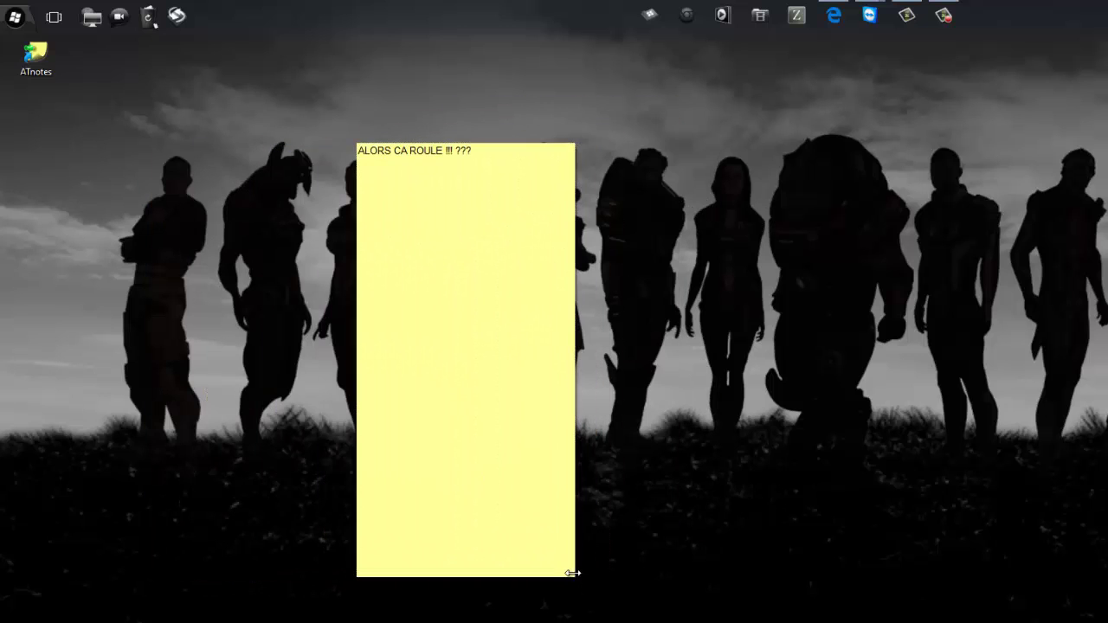
drag(574, 577, 617, 386)
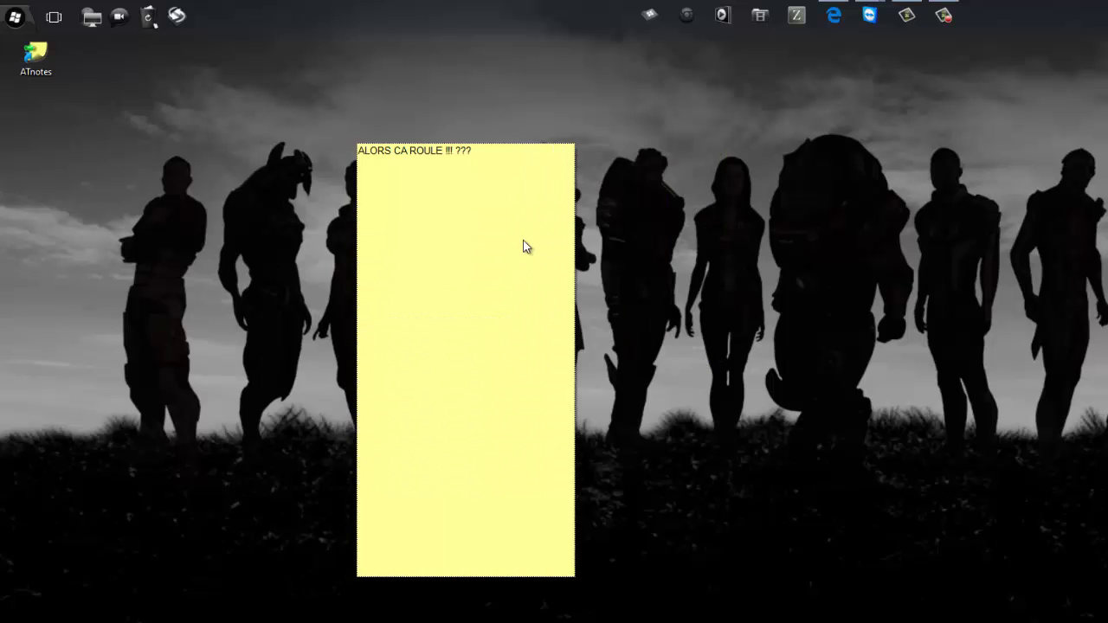
drag(520, 231, 284, 237)
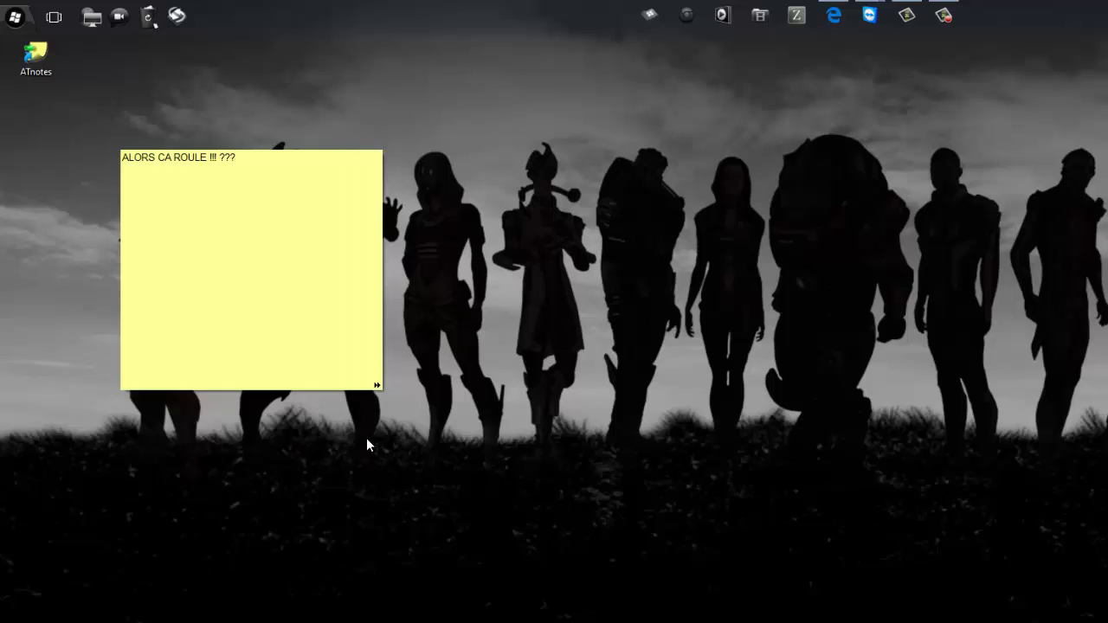
drag(376, 385, 319, 210)
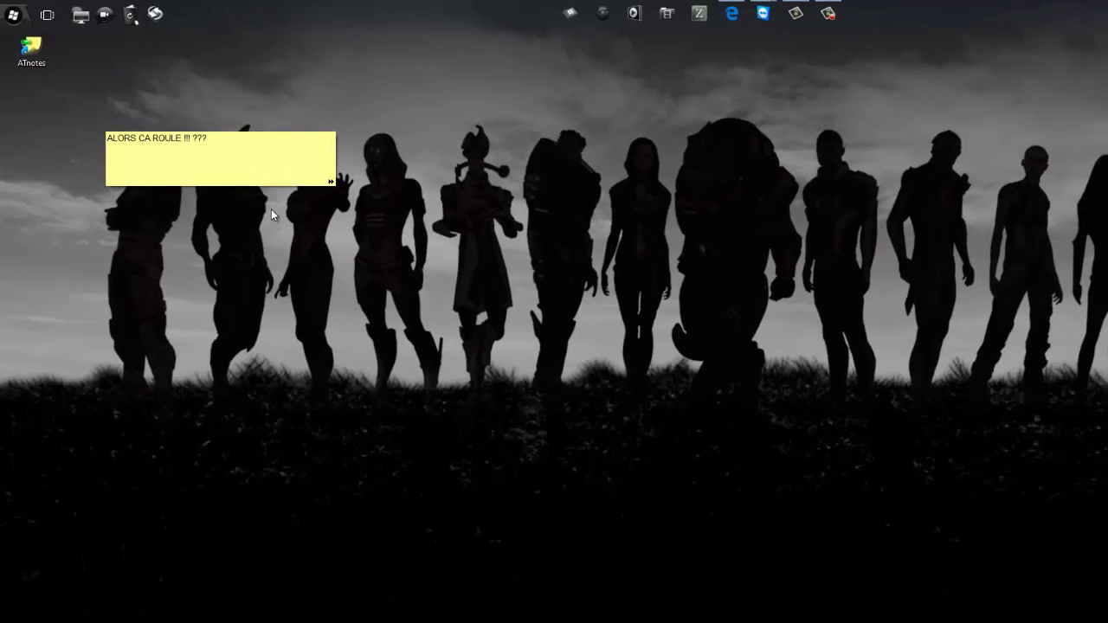
Open the alarm settings of the "ALORS CA ROULE" note and set its audio signal to play a sound file
right_click(225, 150)
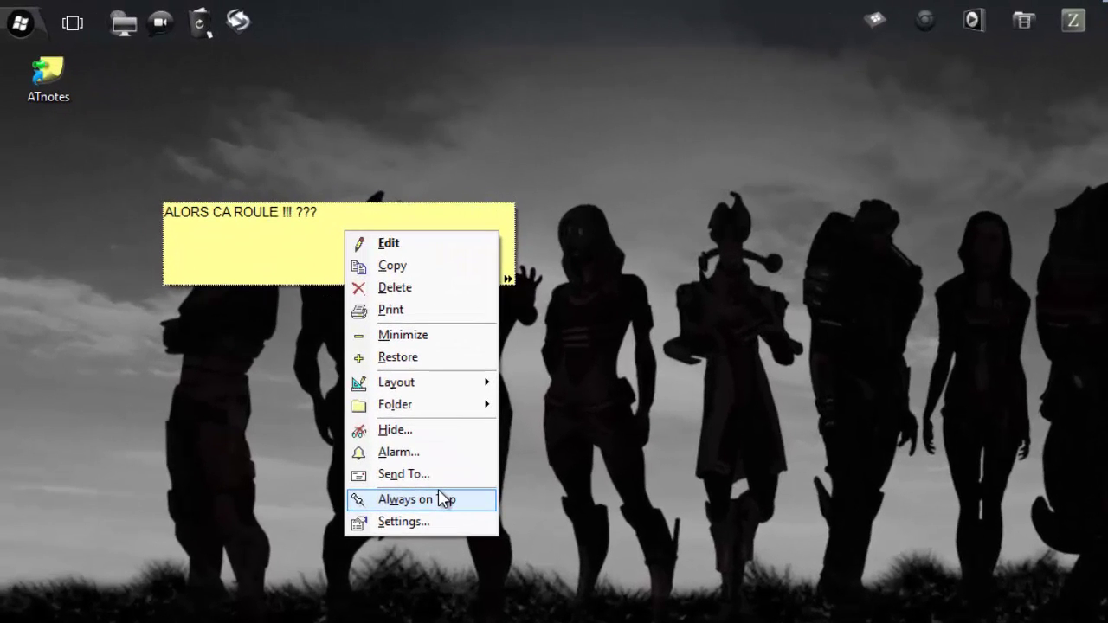
click(425, 453)
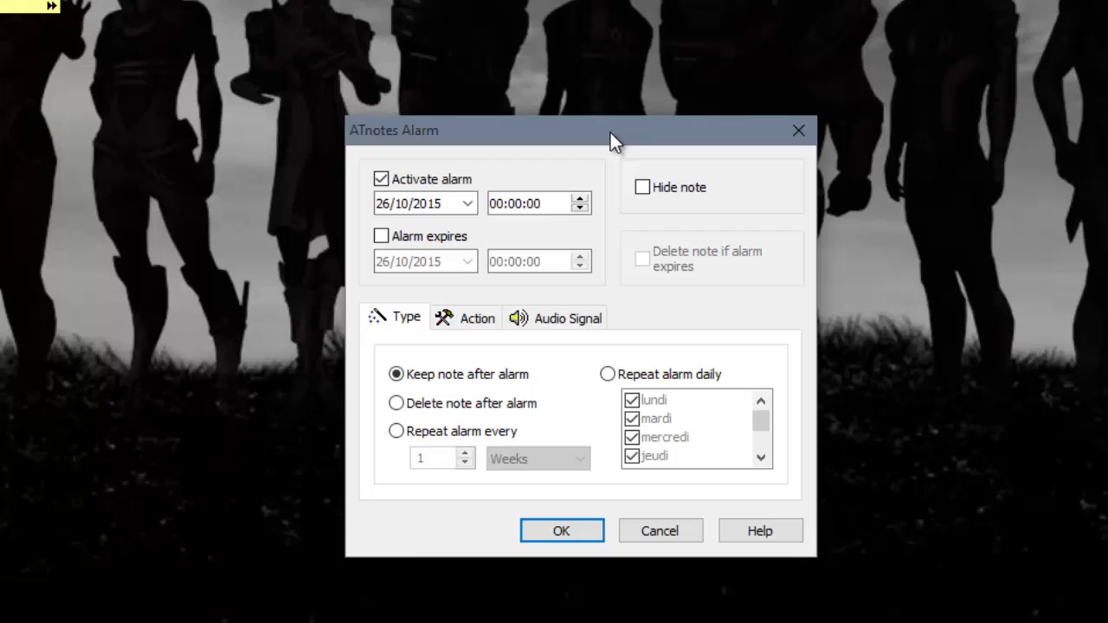
drag(610, 132, 587, 50)
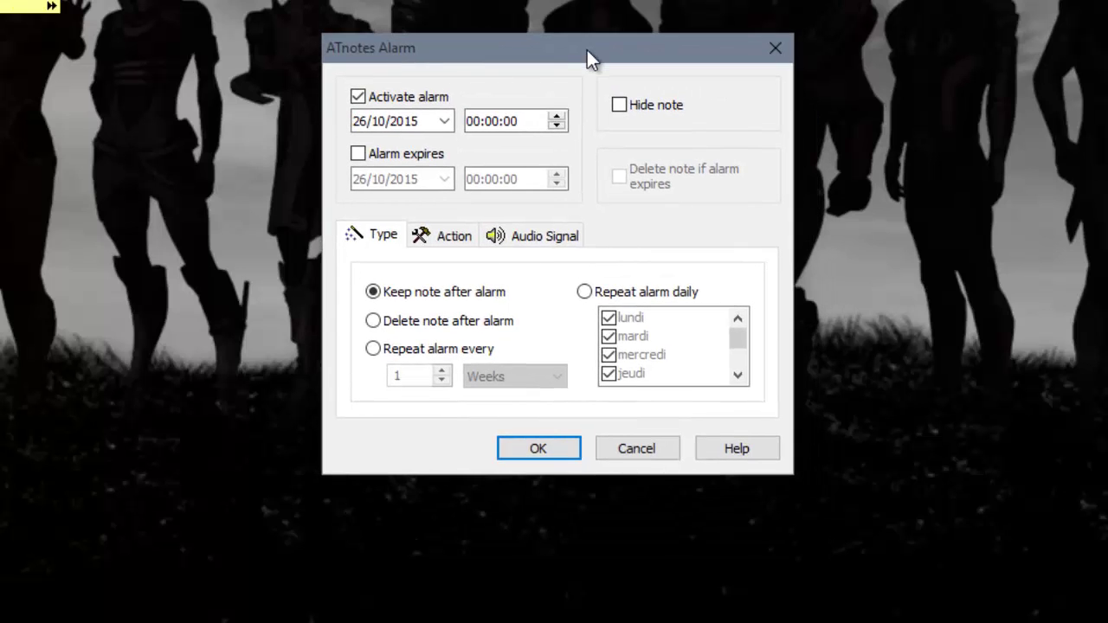
click(539, 245)
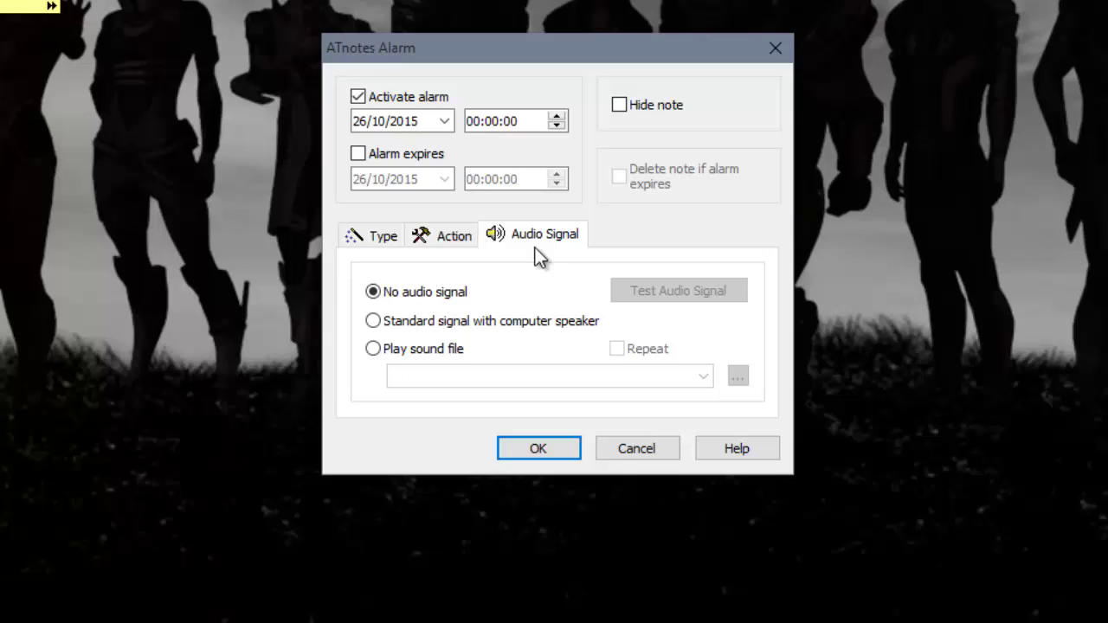
click(450, 347)
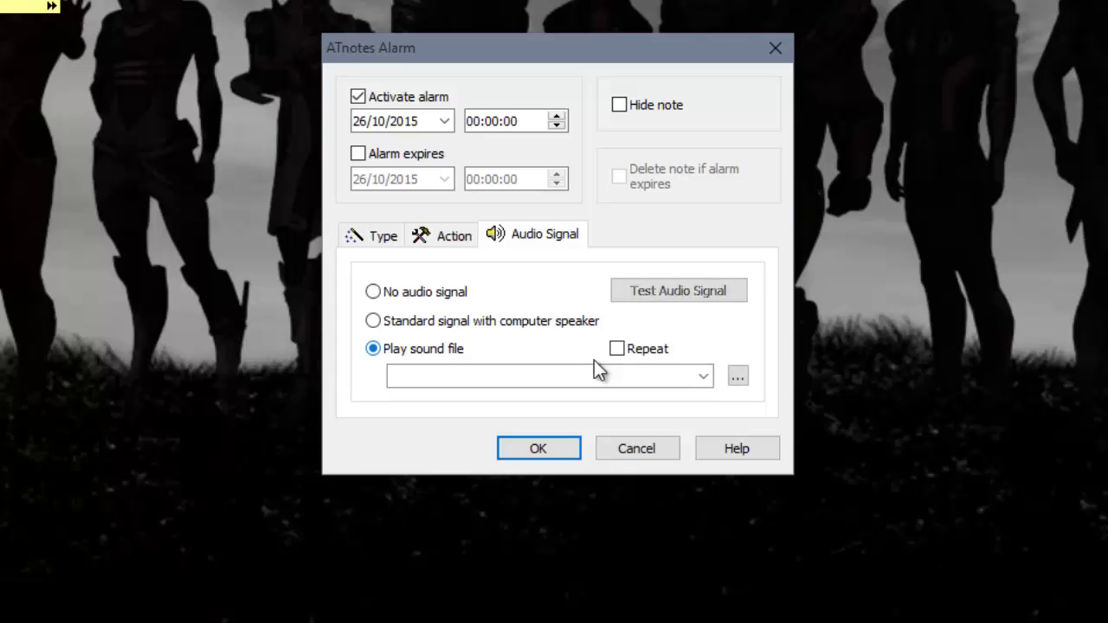
Choose C:\Windows\Media\ringout.wav as the alarm sound and test the audio signal
click(738, 378)
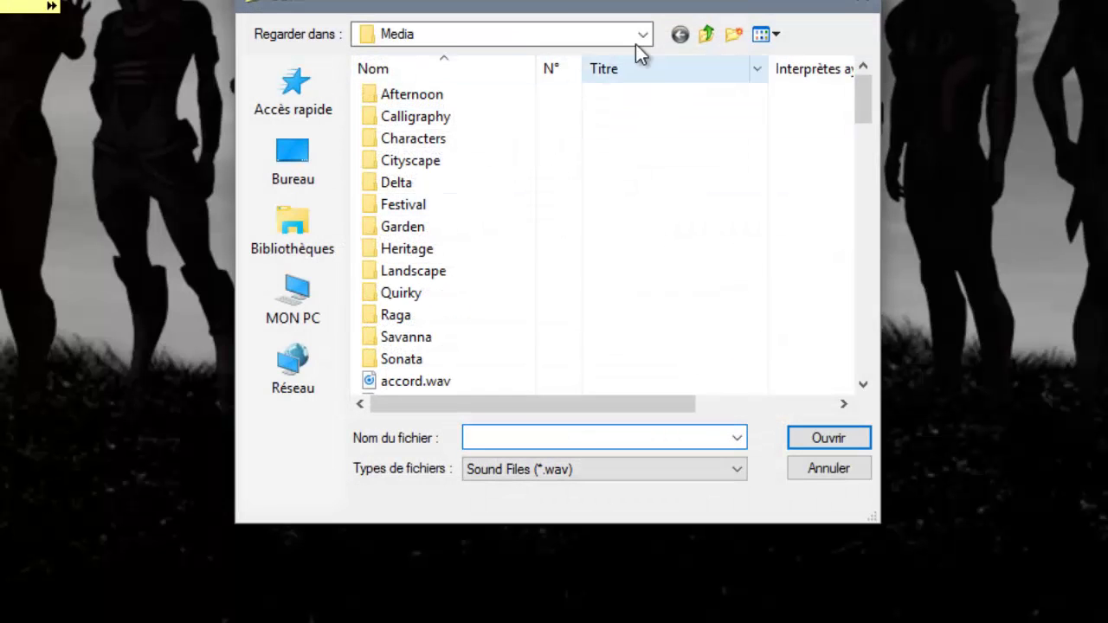
scroll(675, 226, down, 4)
scroll(672, 218, down, 8)
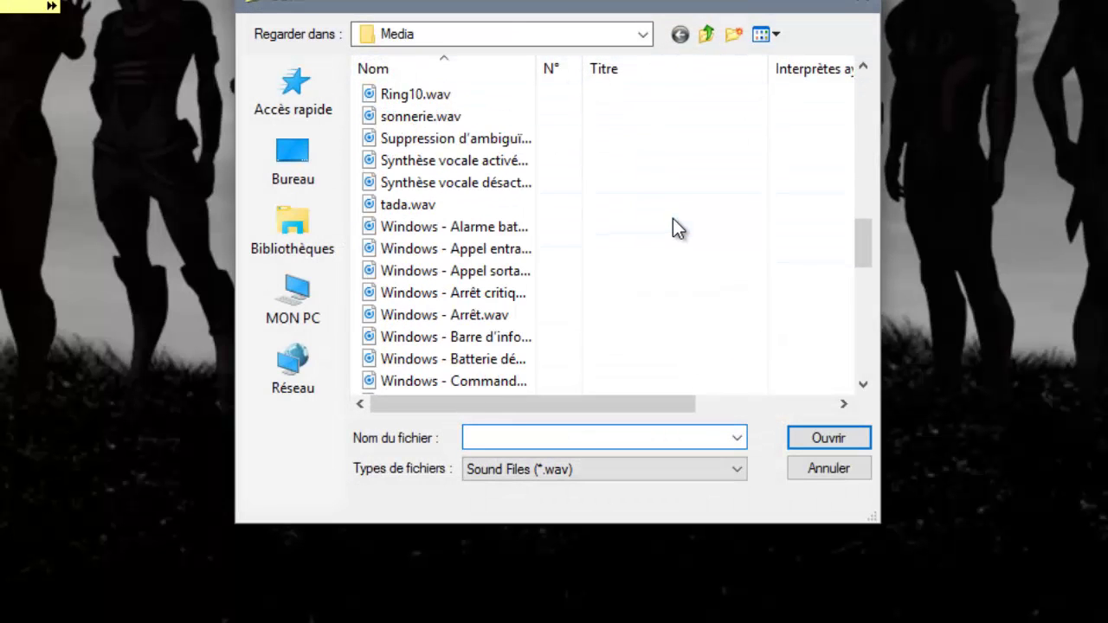
click(644, 34)
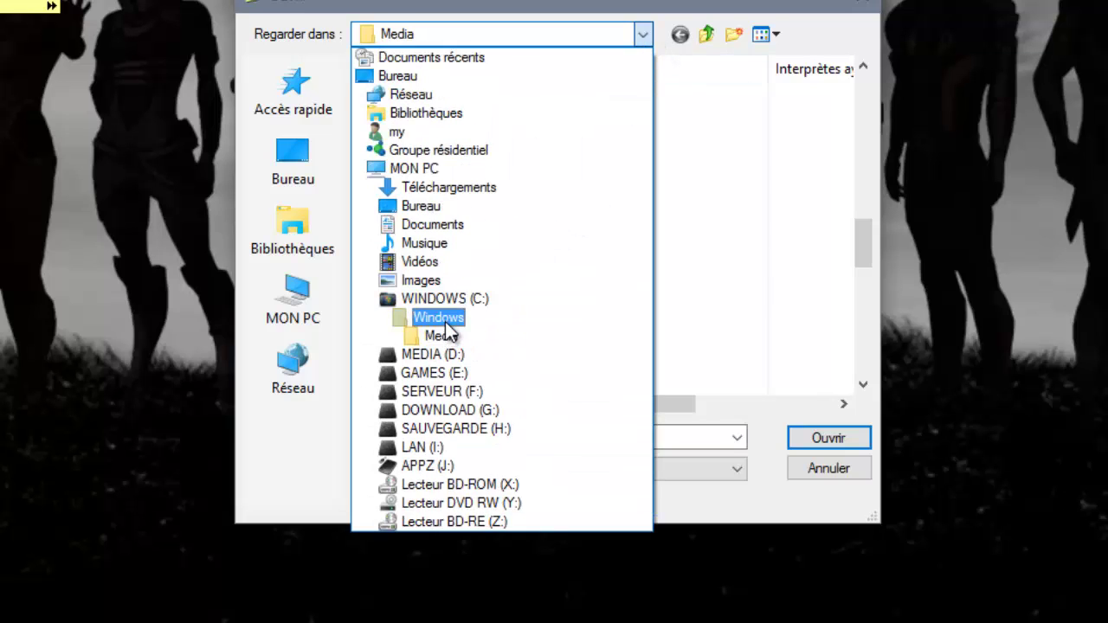
click(744, 292)
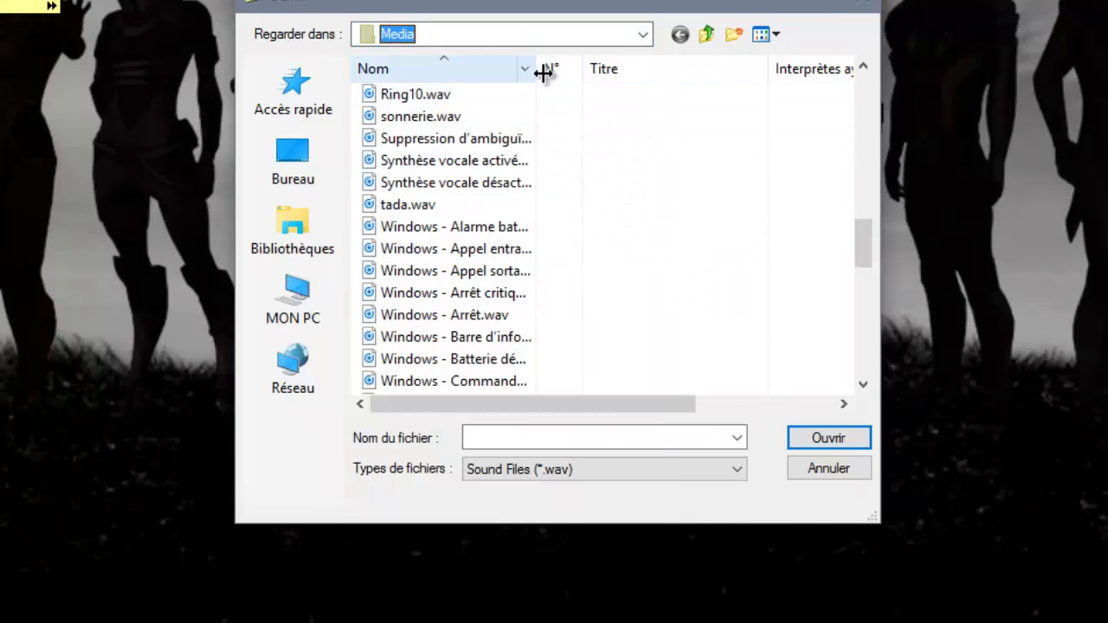
drag(544, 71, 707, 77)
scroll(706, 269, up, 15)
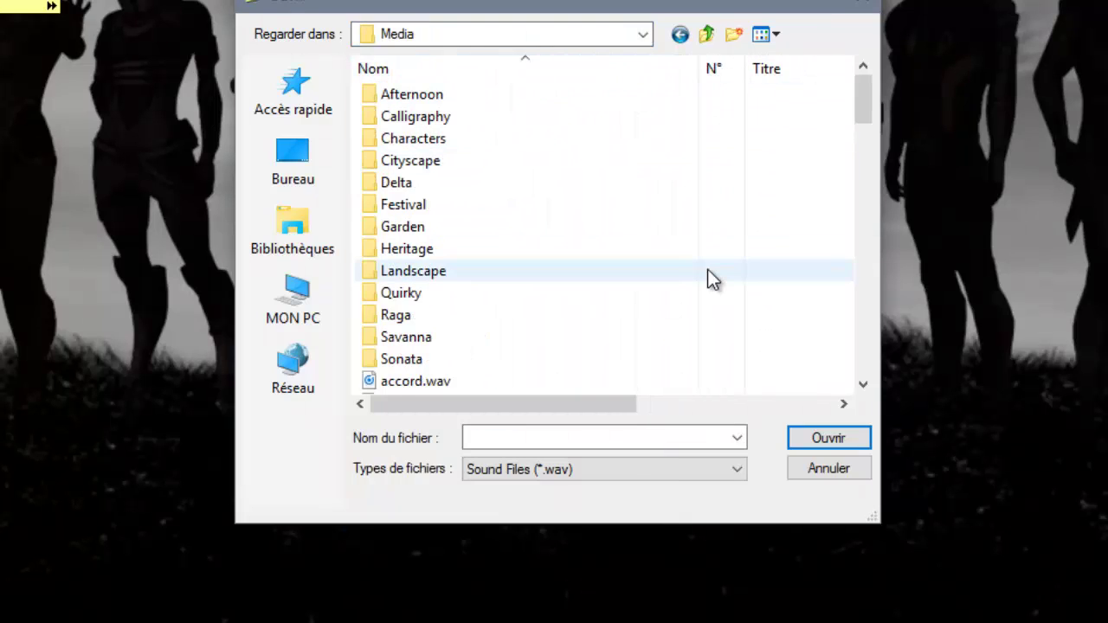
drag(869, 152, 871, 241)
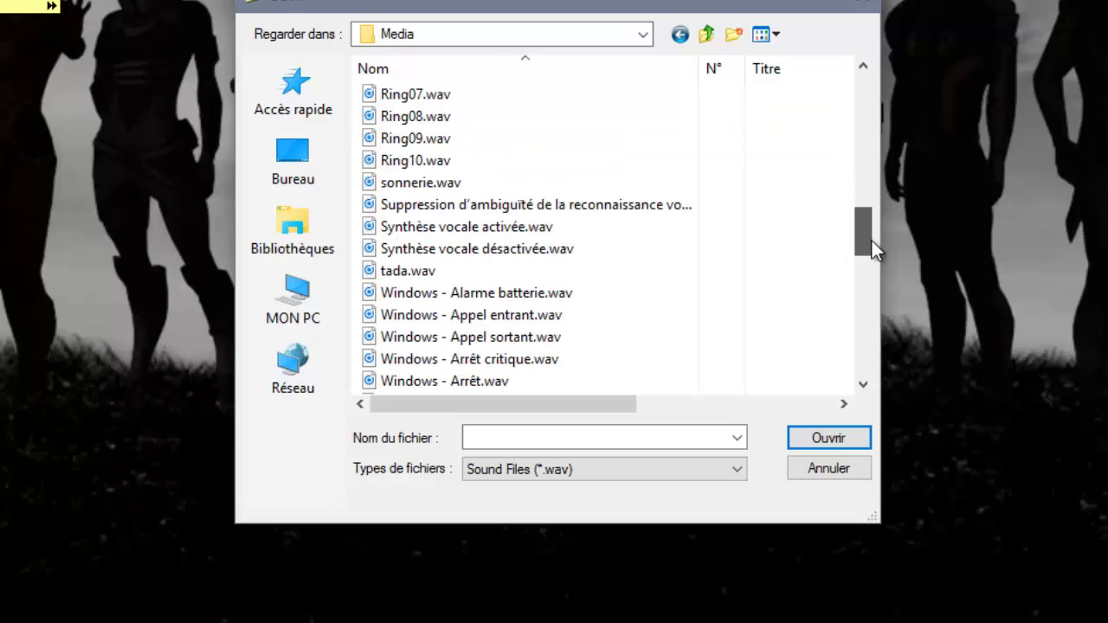
click(413, 188)
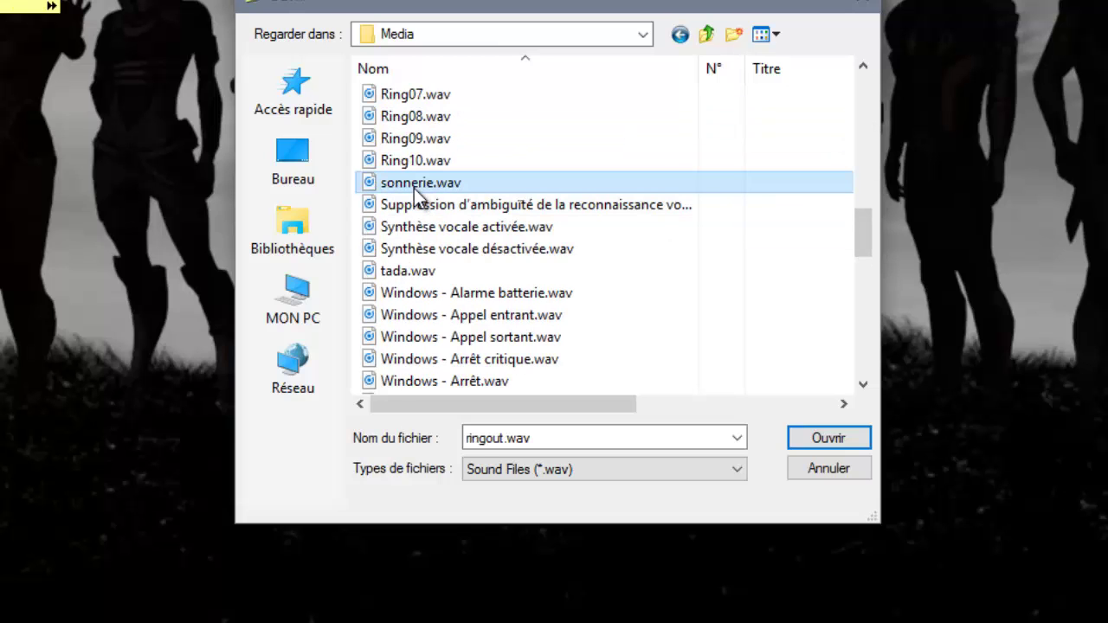
click(848, 439)
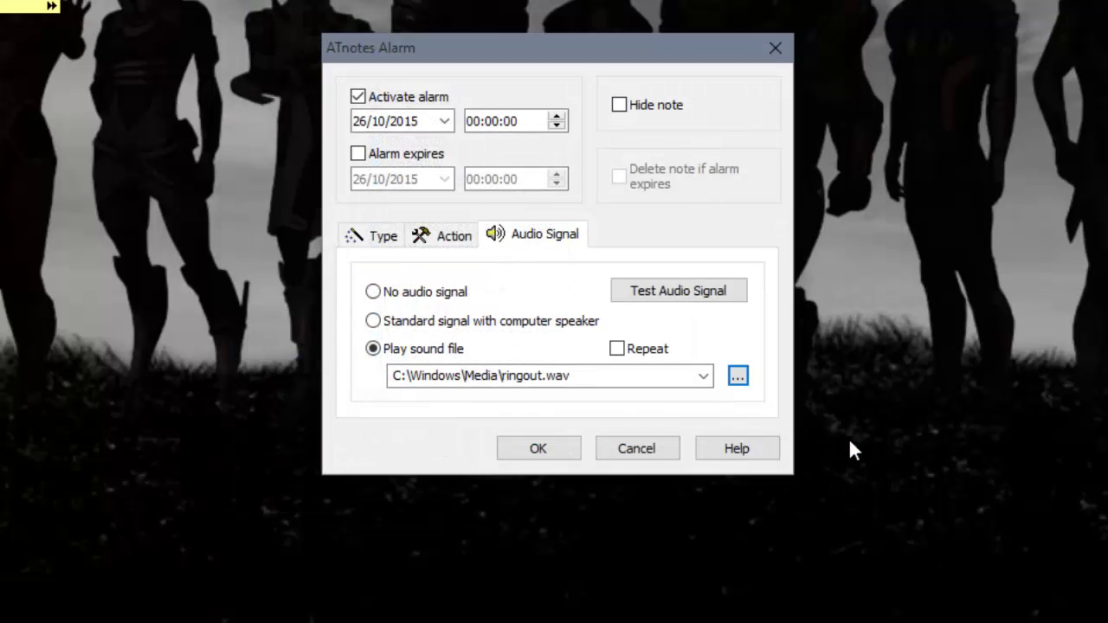
click(680, 290)
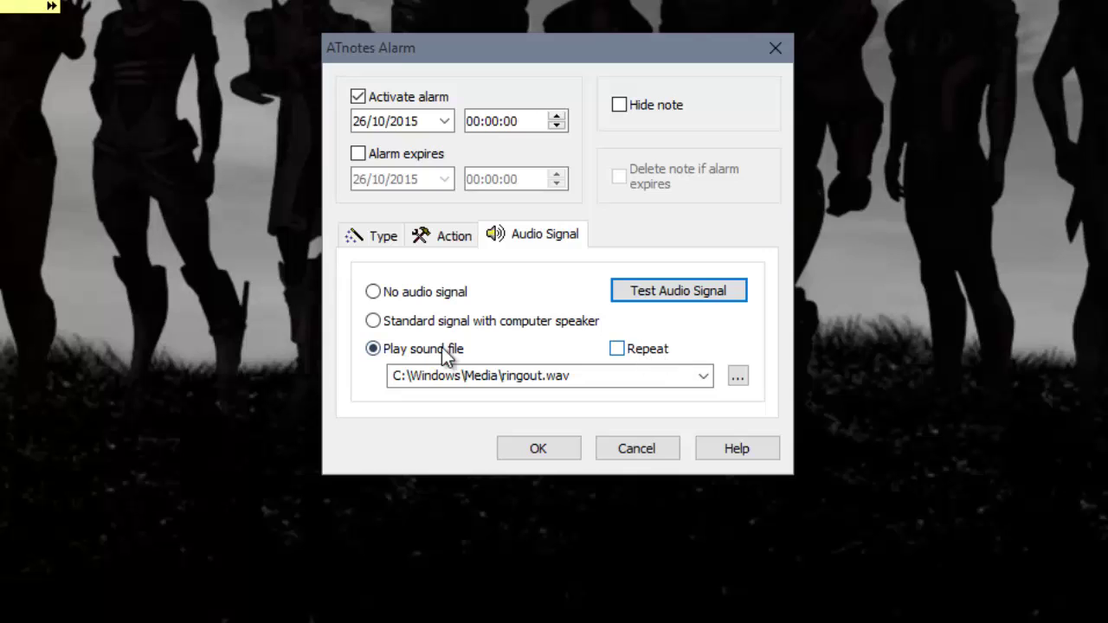
Set the alarm type to repeat daily
click(380, 236)
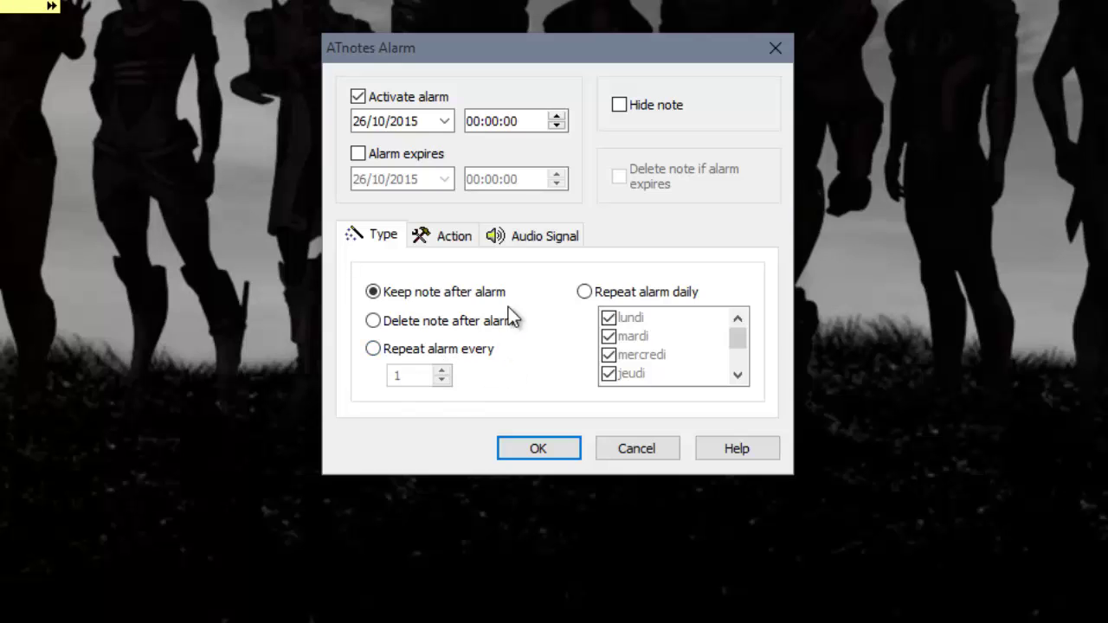
click(595, 294)
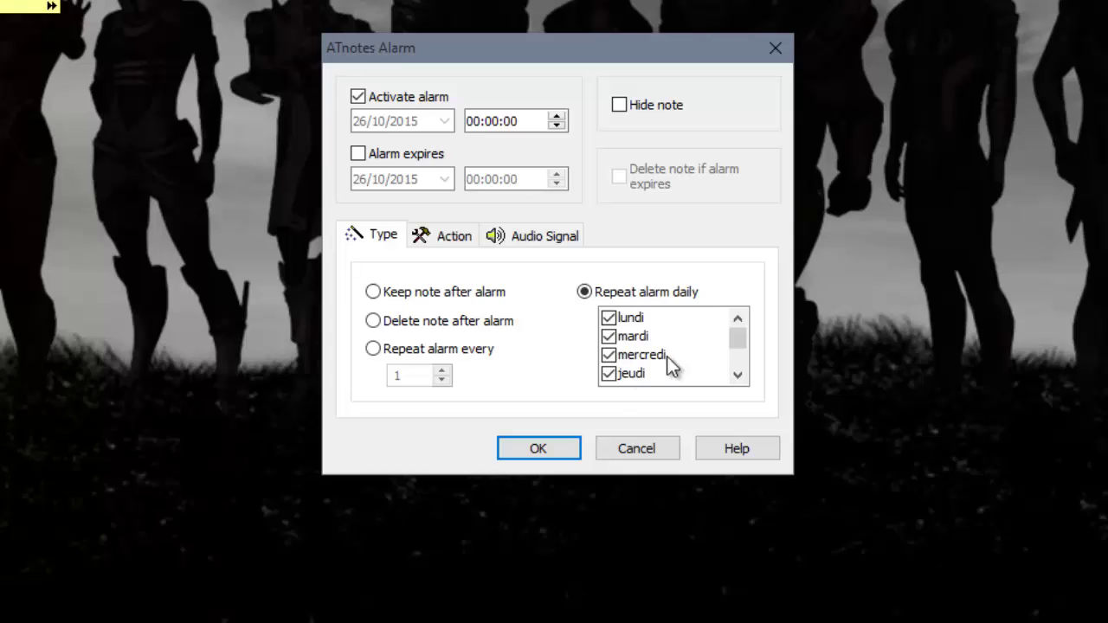
scroll(639, 362, down, 1)
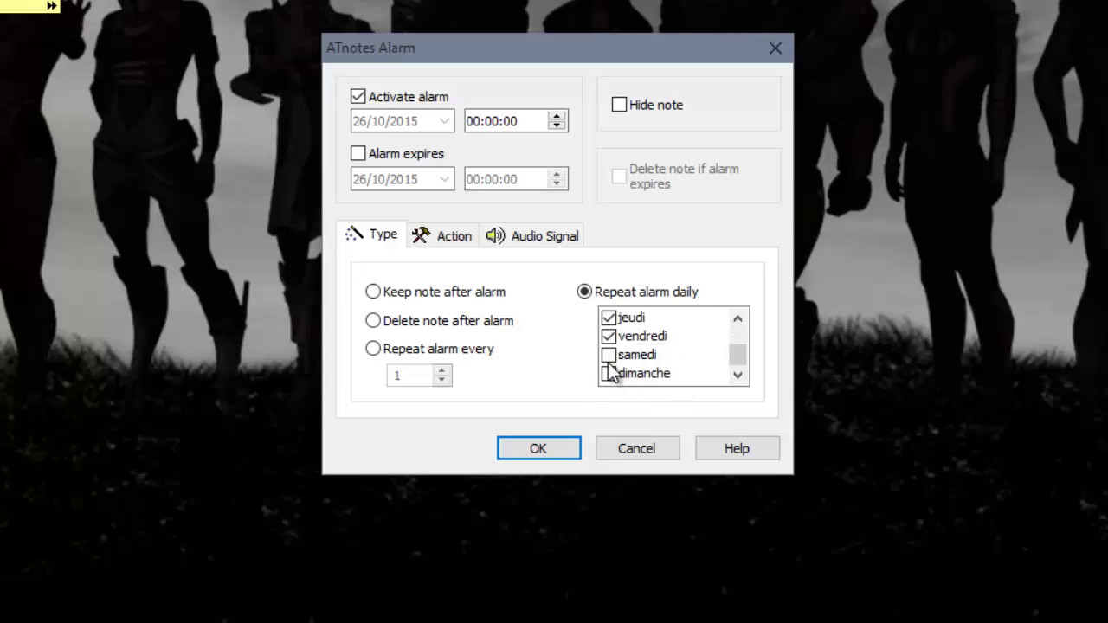
Tick samedi and dimanche among the daily repeat days and clear both again
click(609, 355)
click(611, 373)
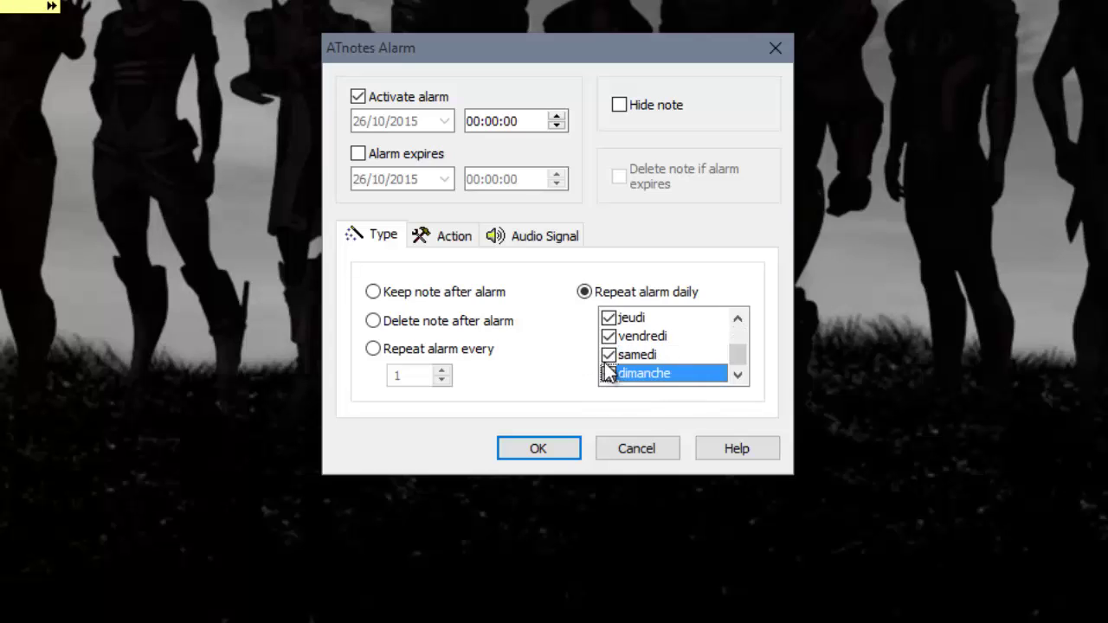
click(608, 355)
click(608, 373)
scroll(655, 348, up, 1)
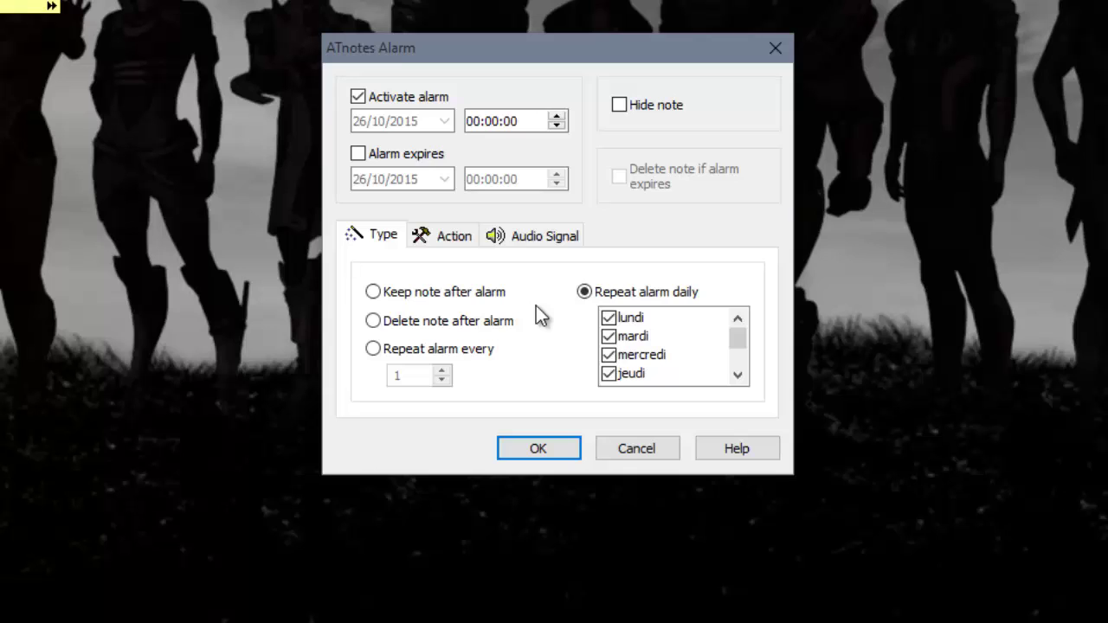
Set the alarm's action to run a program, then browse for the file in an enlarged file dialog
drag(464, 54, 455, 24)
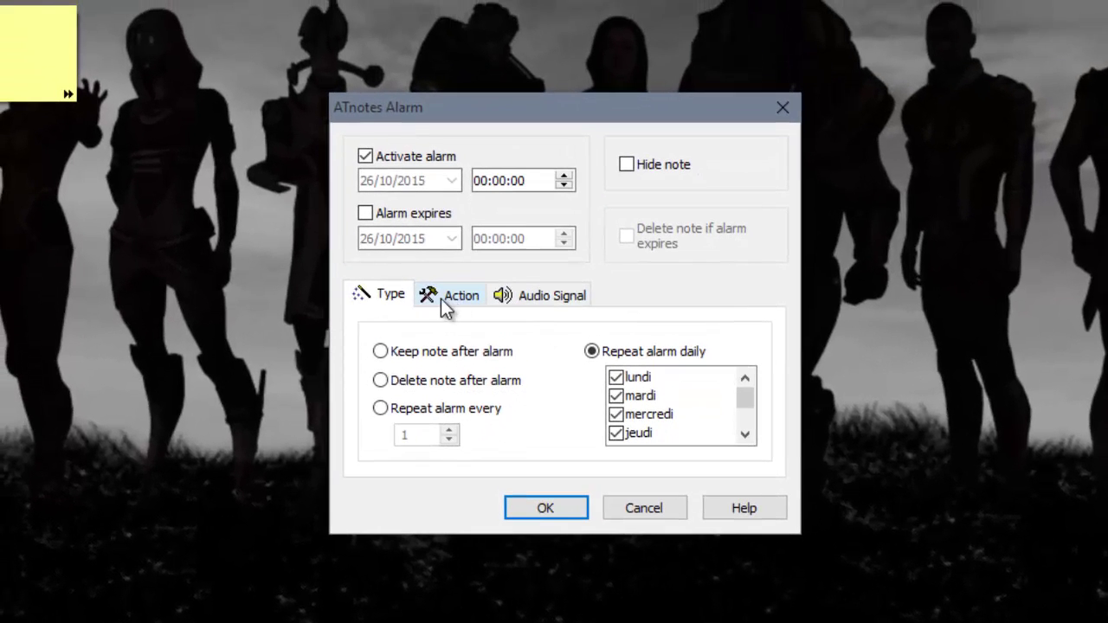
click(440, 298)
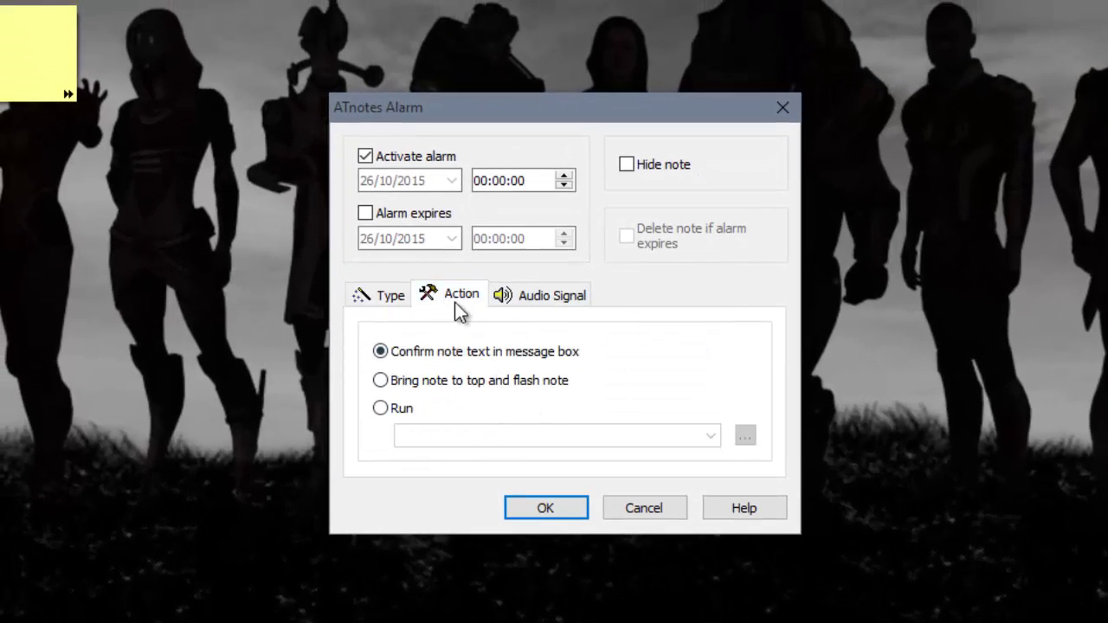
click(398, 410)
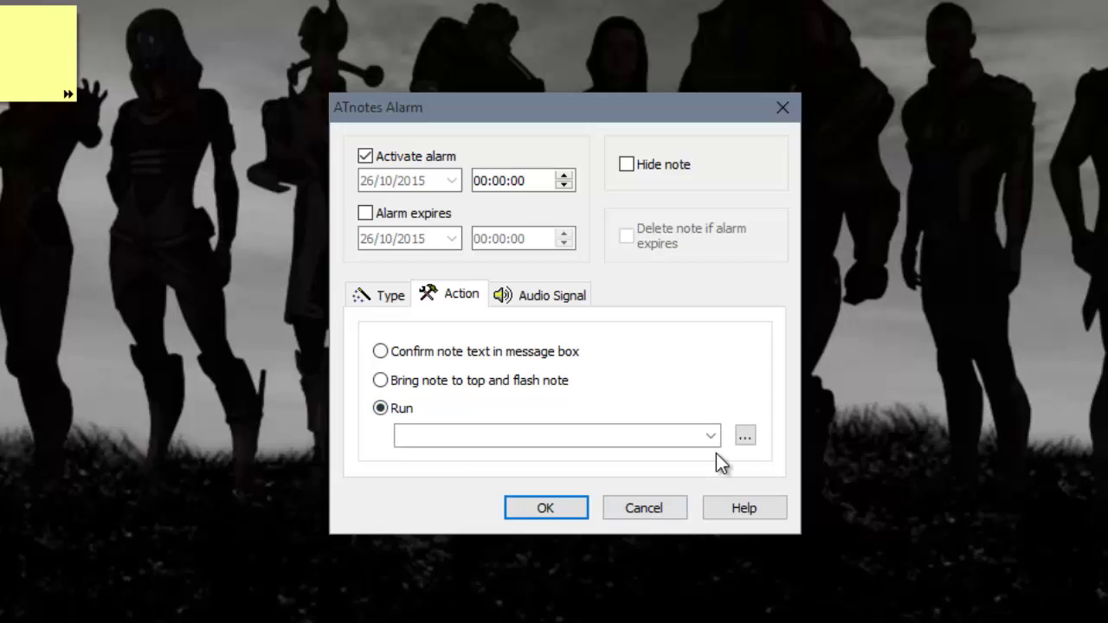
click(744, 437)
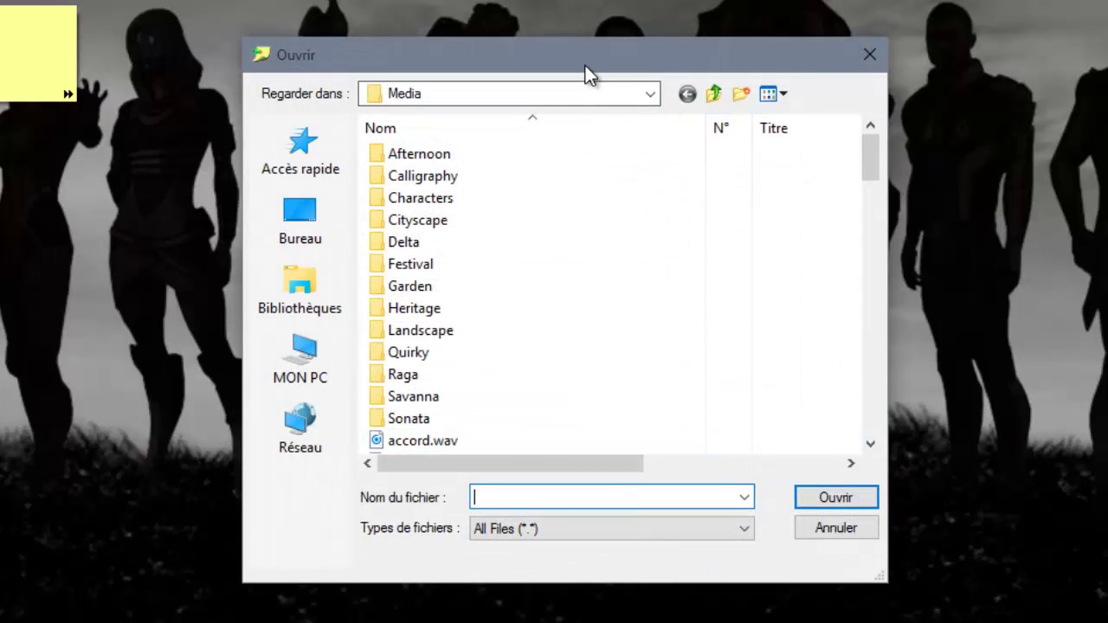
drag(588, 72, 561, 45)
drag(857, 551, 1107, 622)
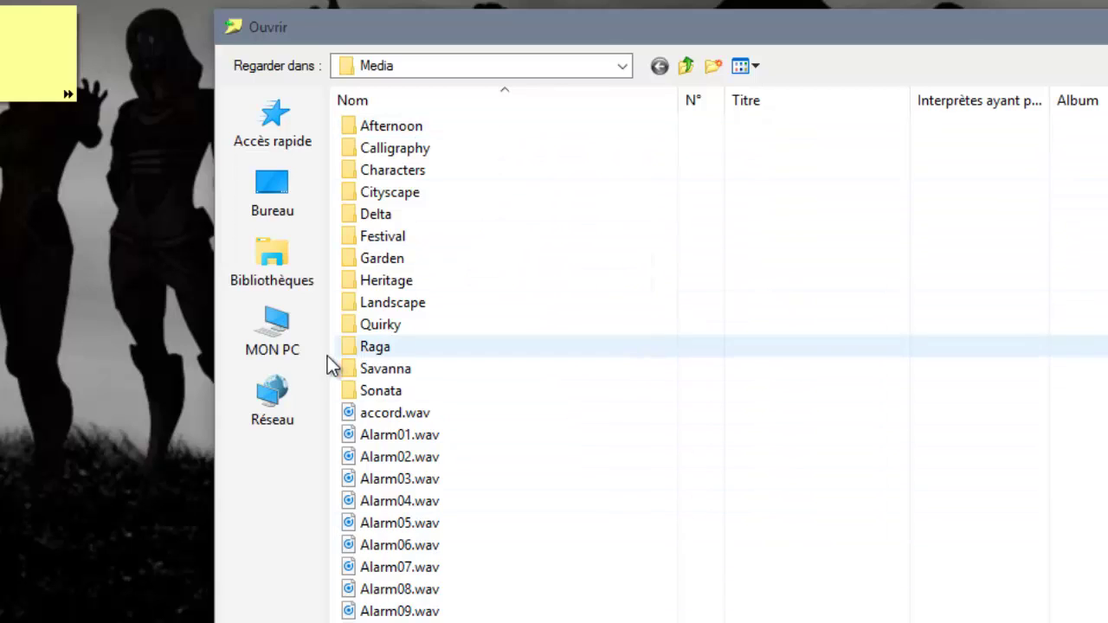
Select regedit.exe from the Windows folder on drive C: as the program the alarm runs
click(290, 349)
double_click(465, 303)
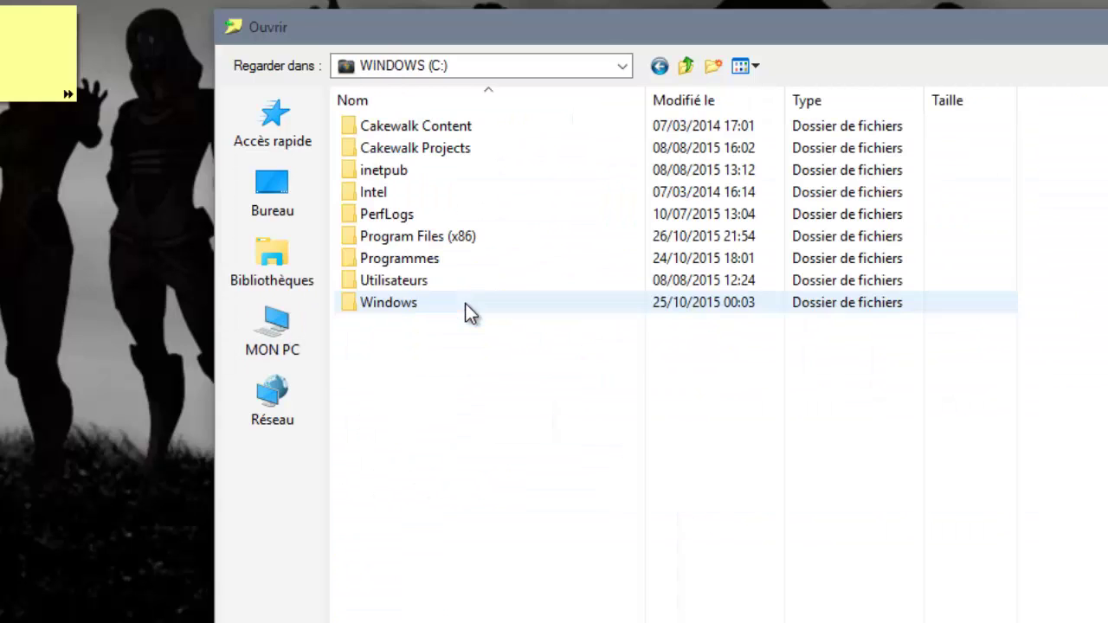
double_click(402, 305)
scroll(629, 403, down, 20)
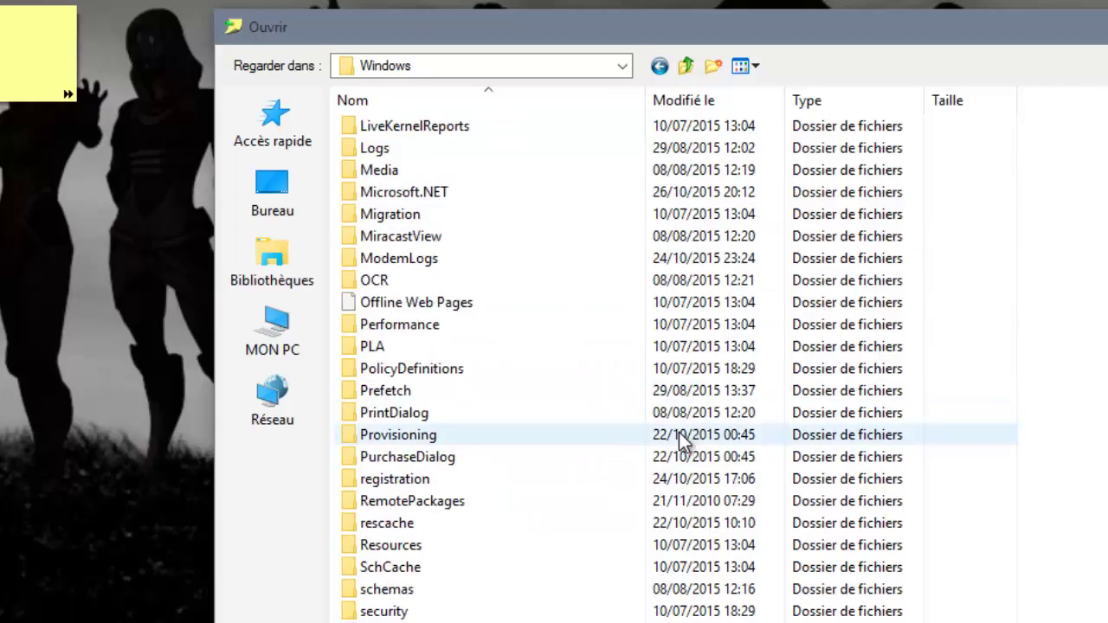
scroll(667, 443, down, 10)
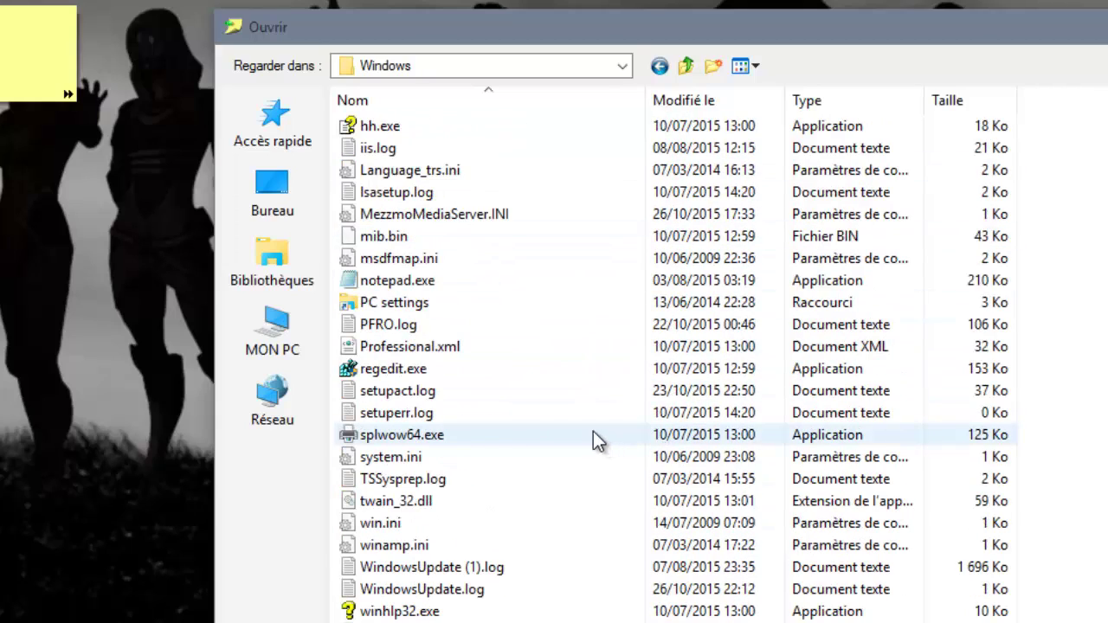
scroll(596, 440, up, 4)
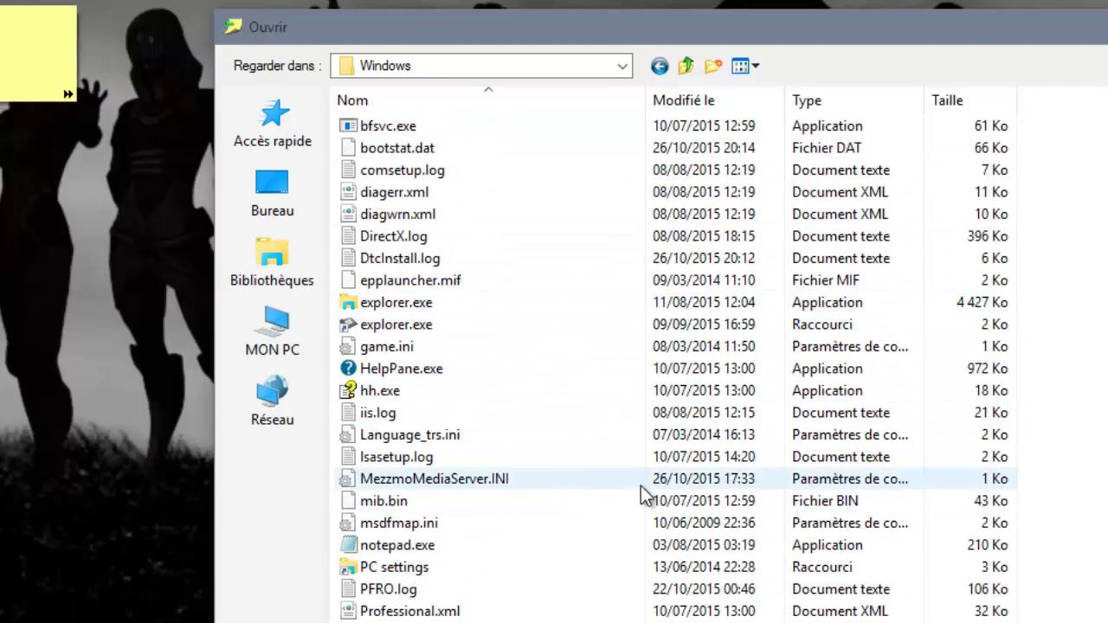
scroll(640, 490, down, 2)
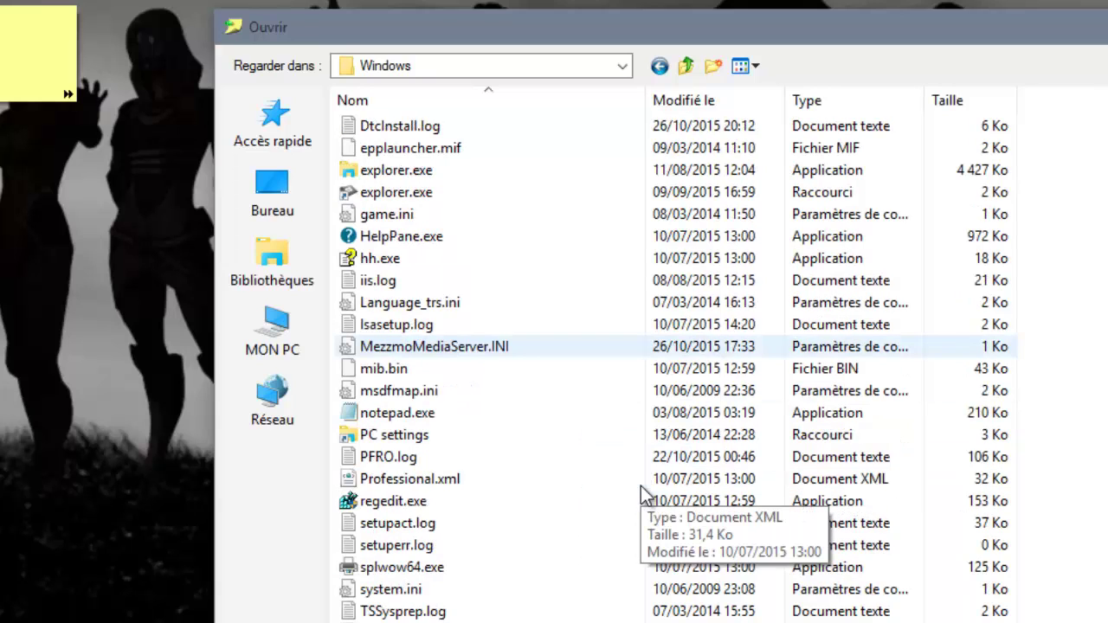
click(368, 502)
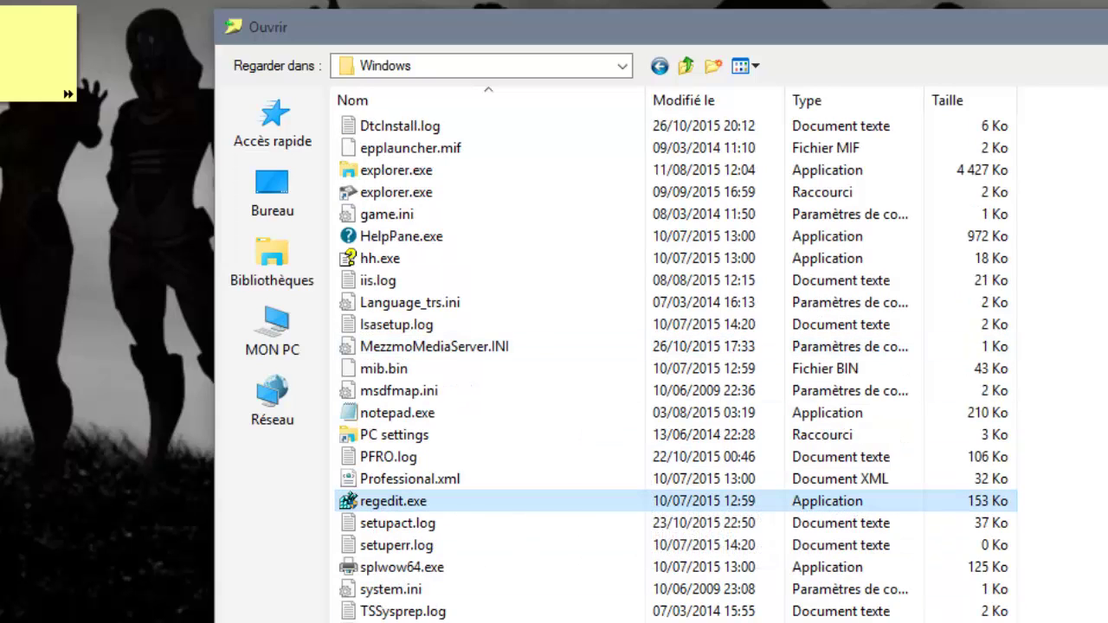
key(Return)
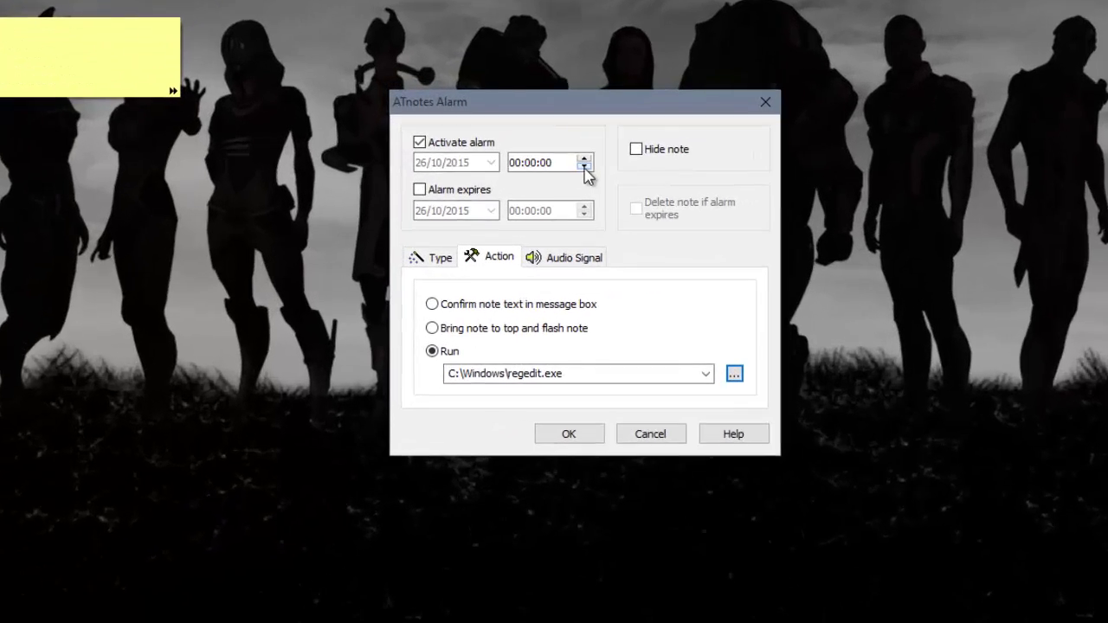
Set the alarm time to 22:24:00, save the alarm and wait for it to go off
click(585, 166)
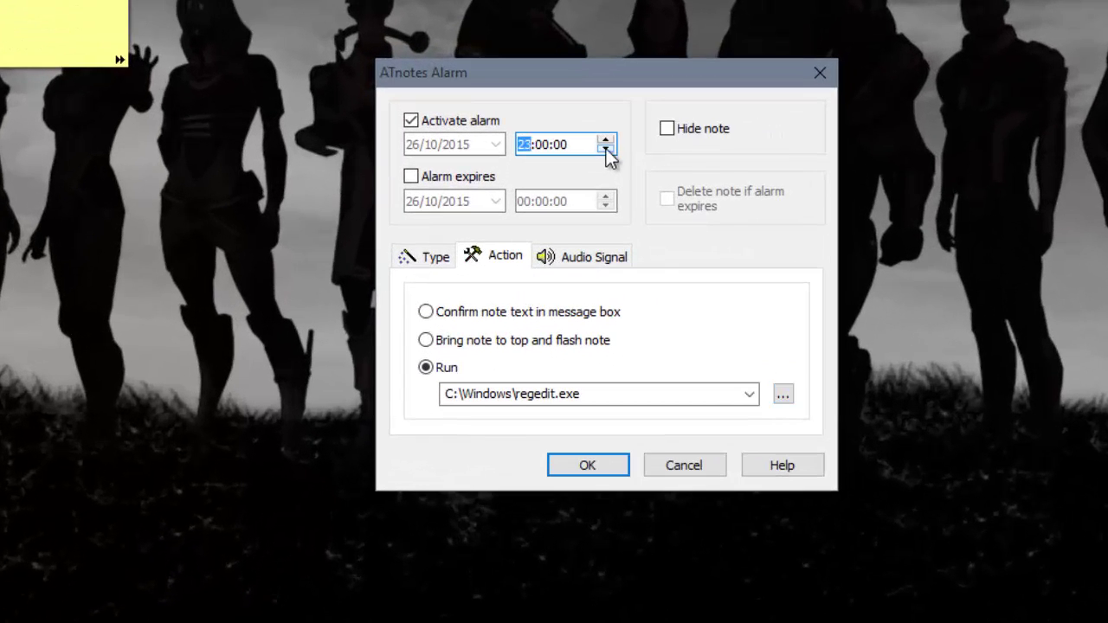
click(605, 150)
click(545, 145)
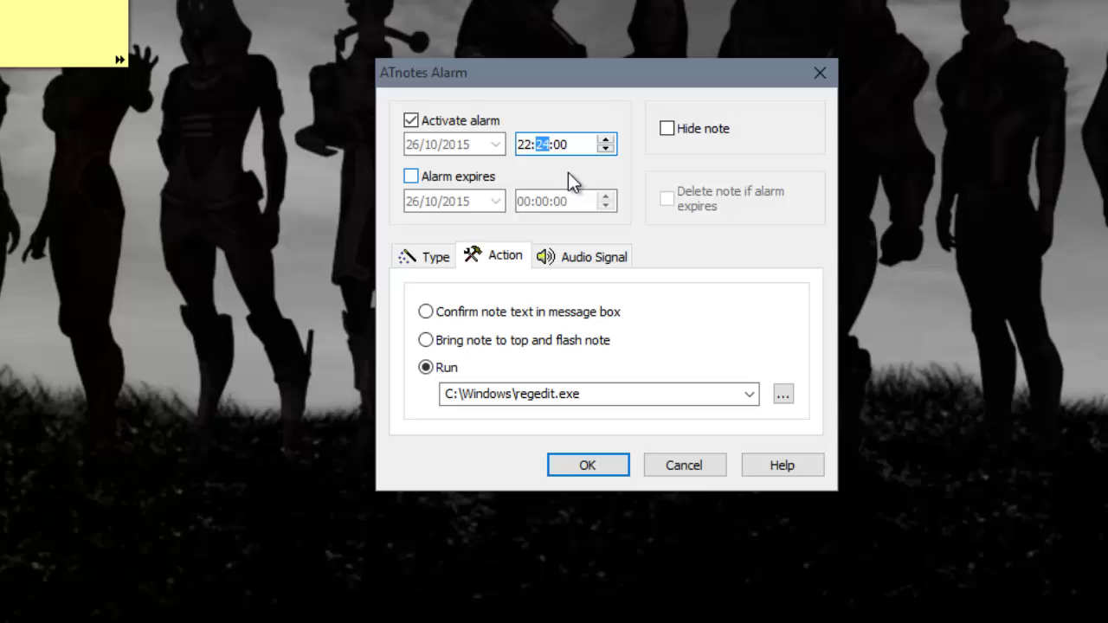
click(611, 469)
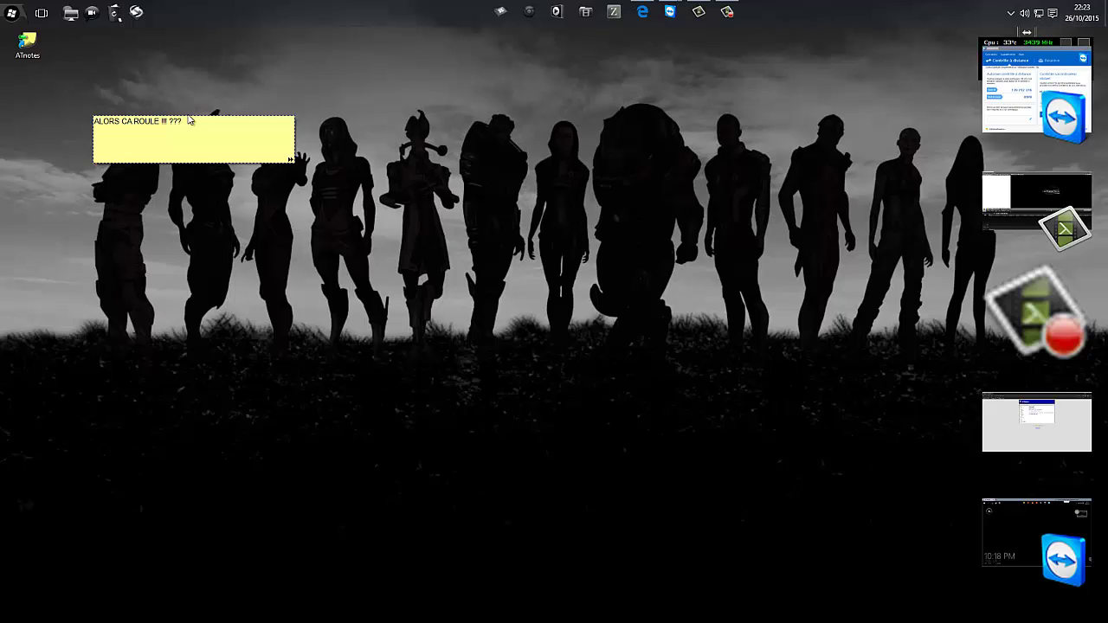
mouse_move(167, 135)
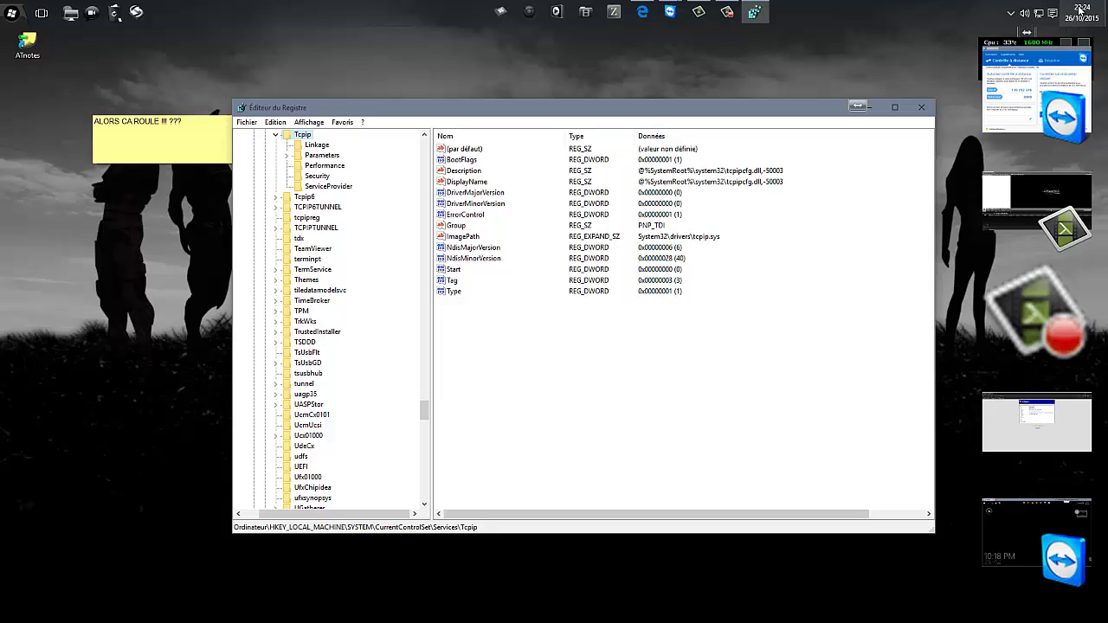
Close the Registry Editor that the alarm launched
mouse_move(204, 141)
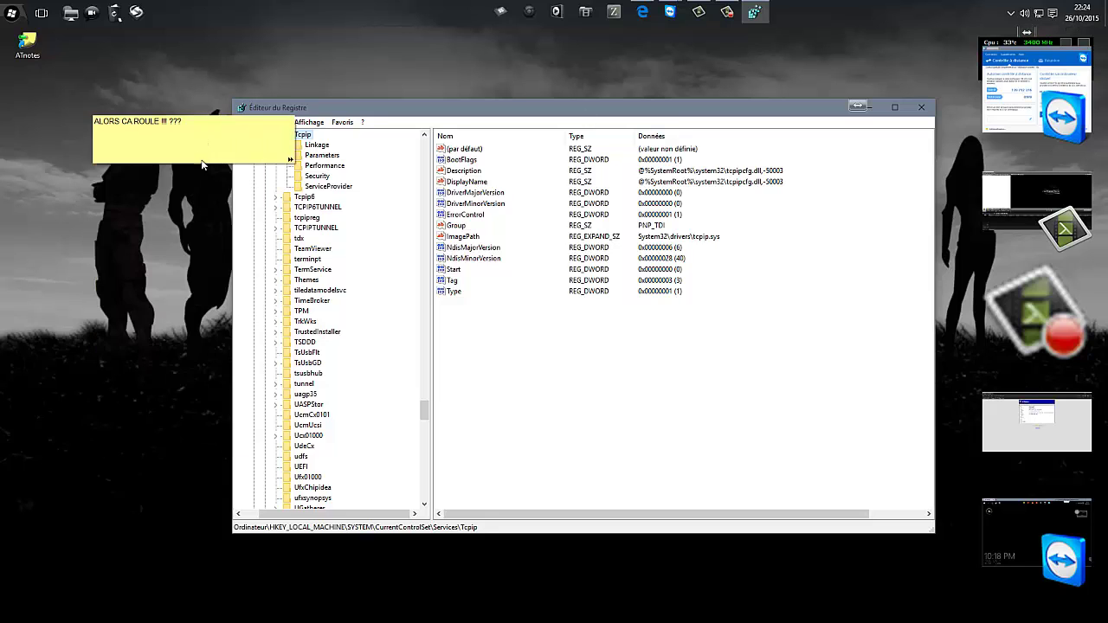
click(921, 107)
Try to change the note's alarm type to delete the note after the alarm, then abandon the change
right_click(190, 157)
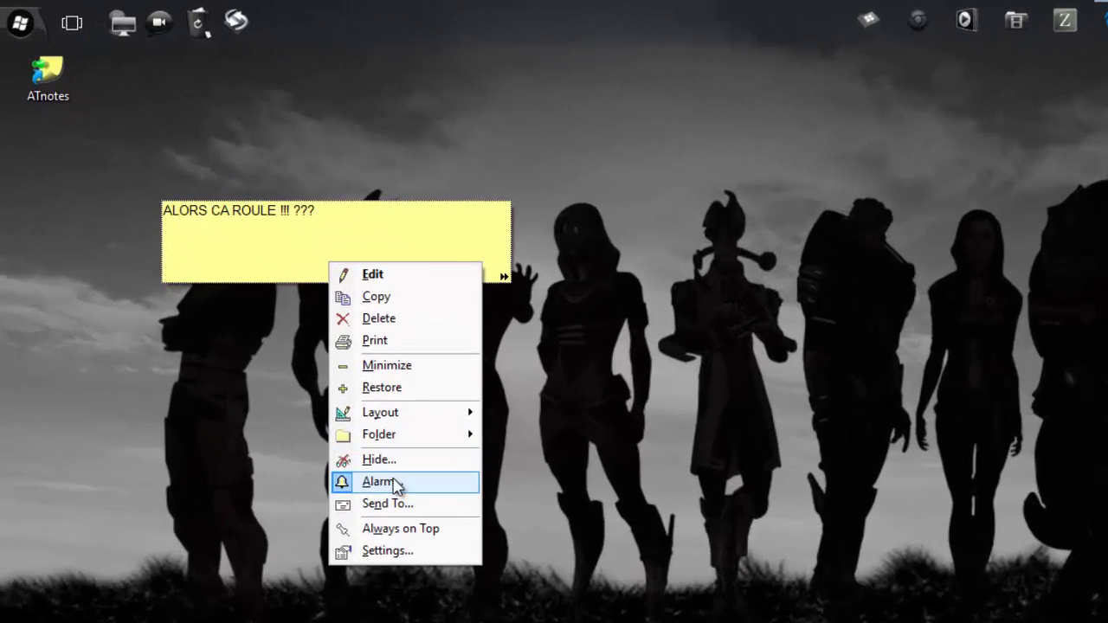
click(394, 482)
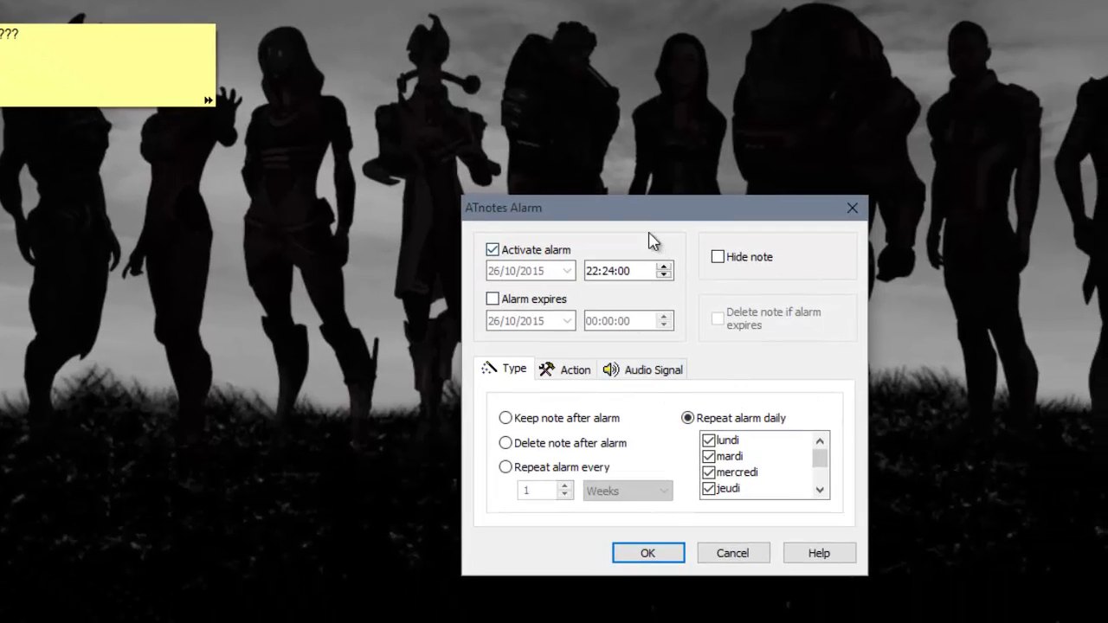
drag(649, 208, 682, 44)
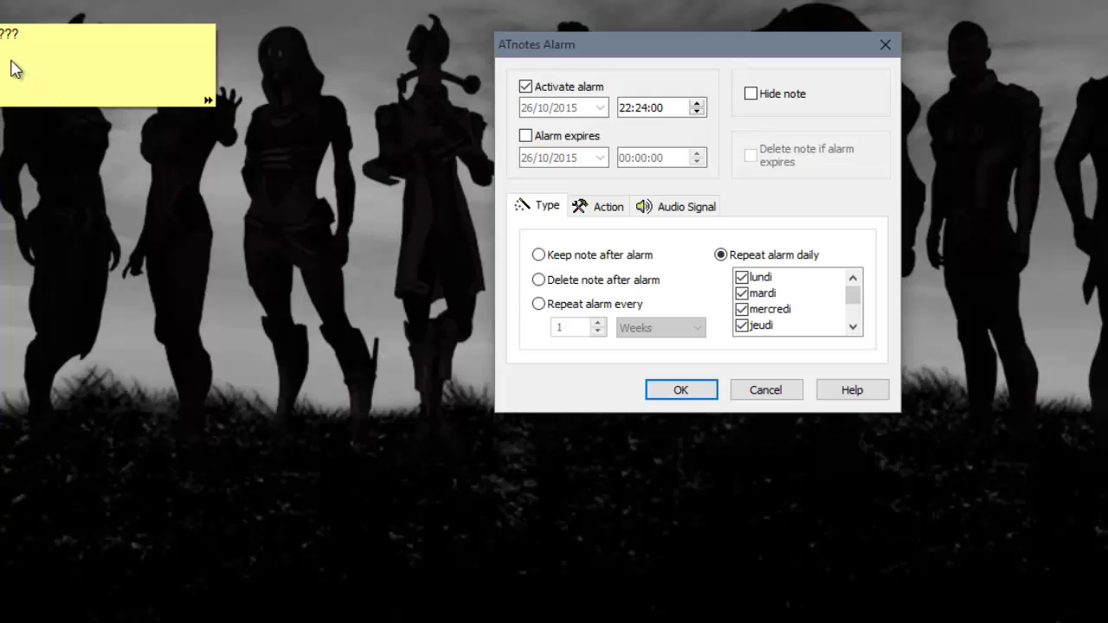
click(585, 287)
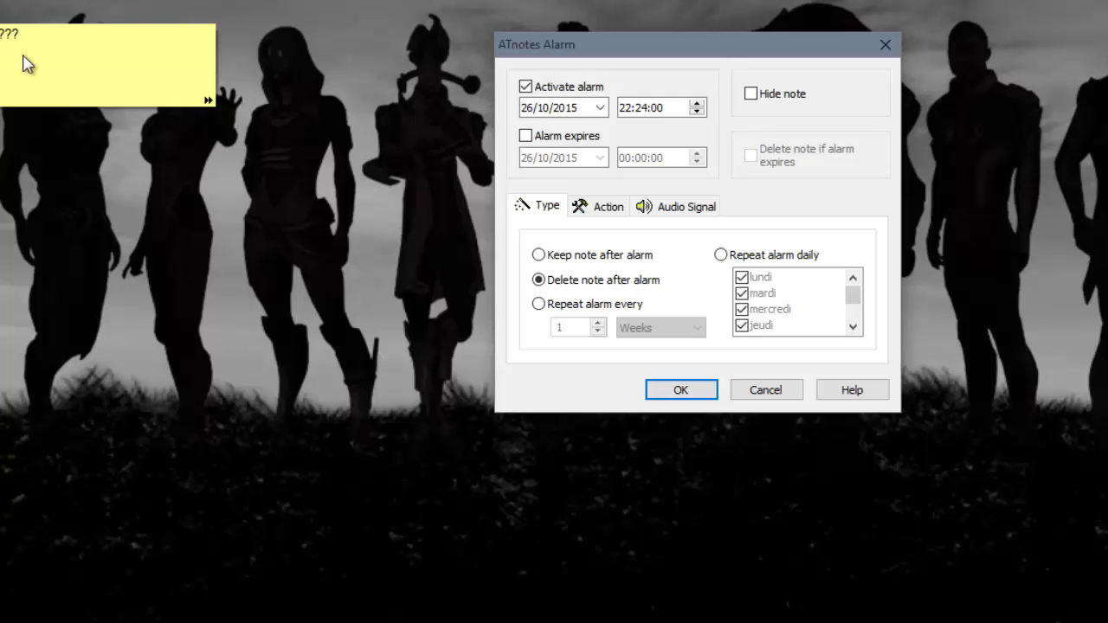
click(666, 395)
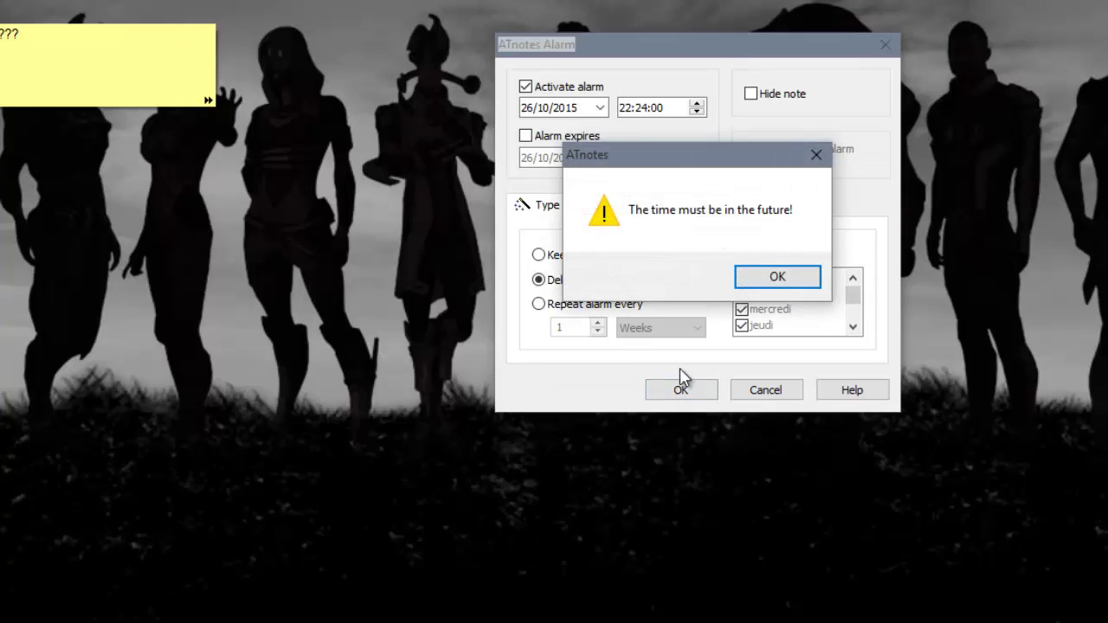
click(781, 277)
click(781, 397)
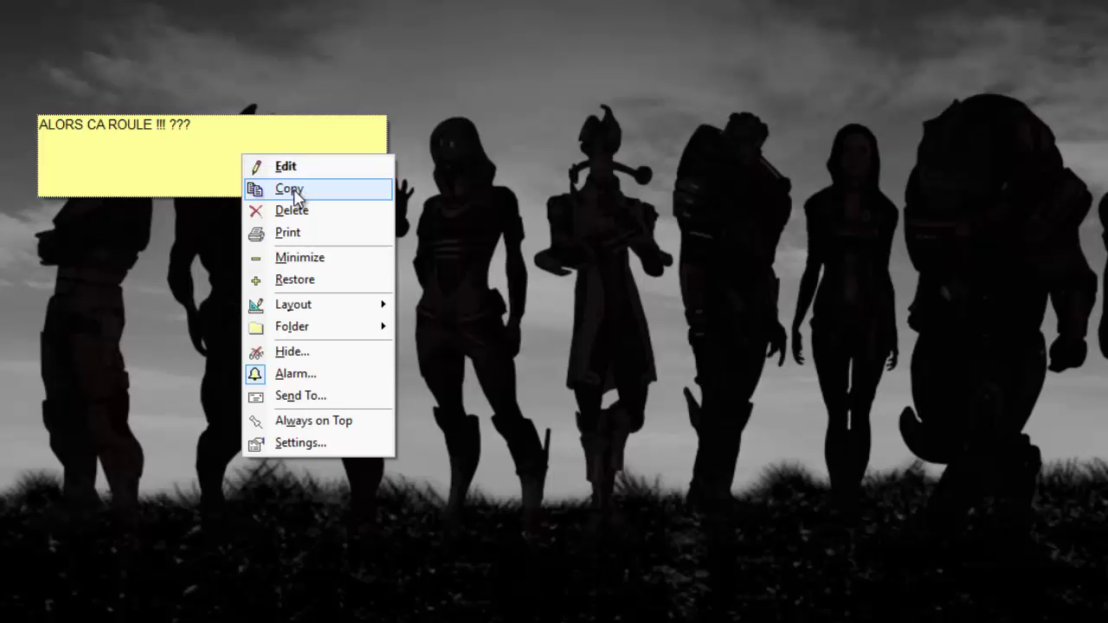
Delete the "ALORS CA ROULE !!! ???" note from the desktop
click(296, 215)
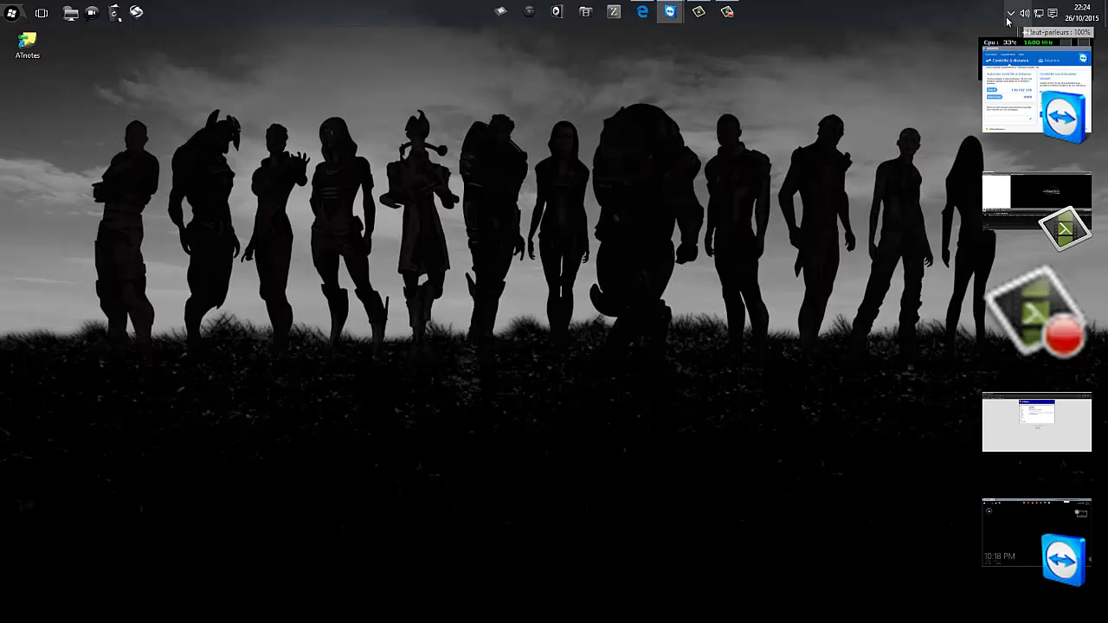
Open the ATnotes network settings, review the port number and enable accepting incoming notes
click(1010, 13)
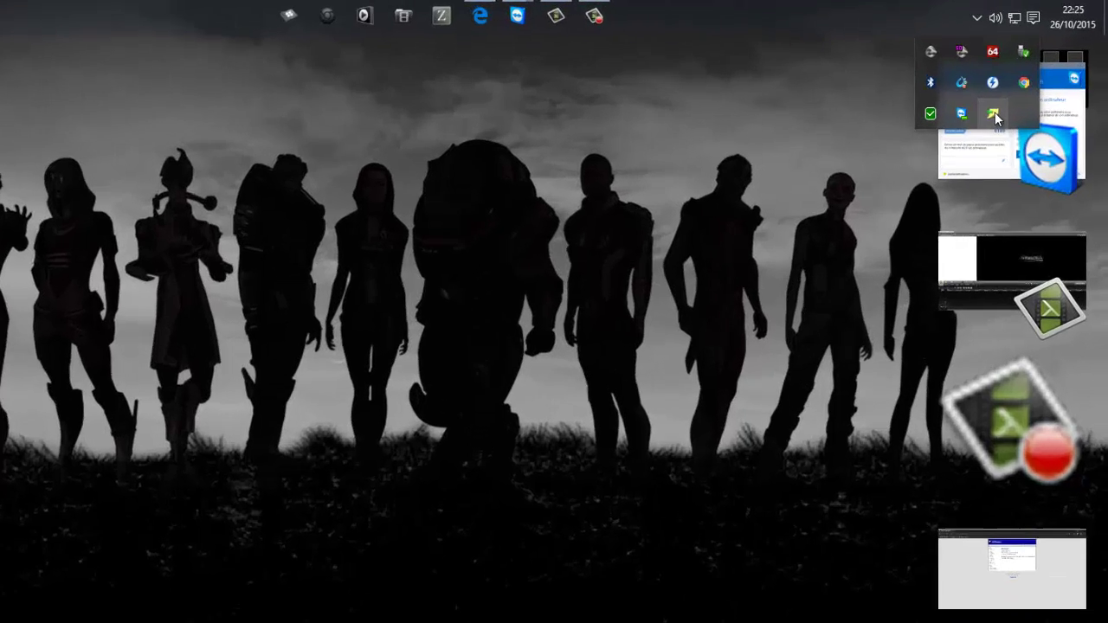
right_click(1023, 85)
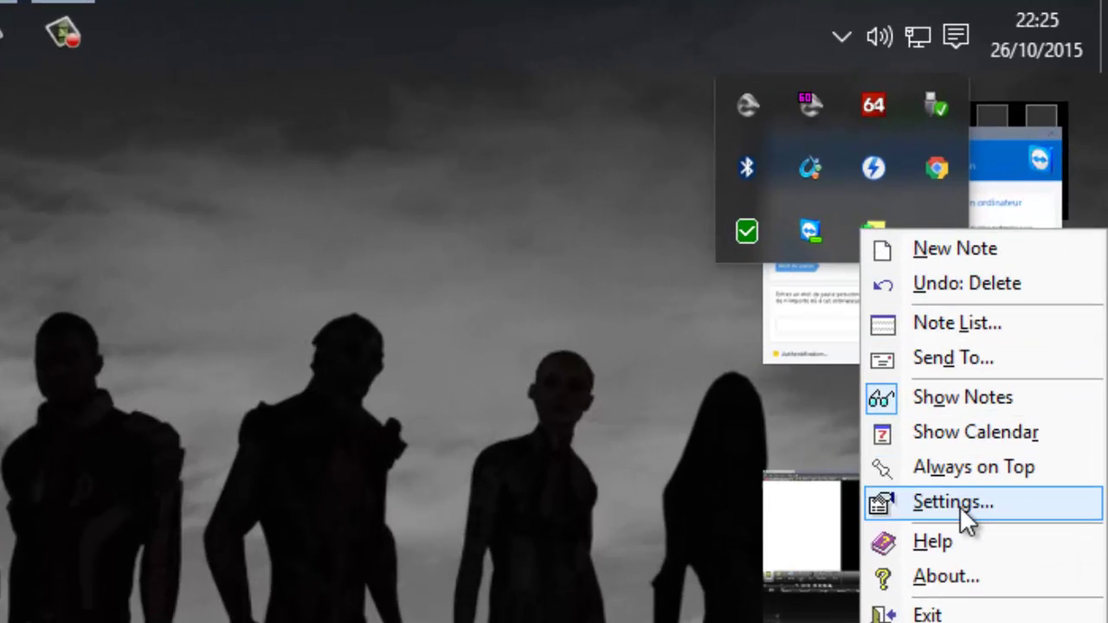
click(952, 504)
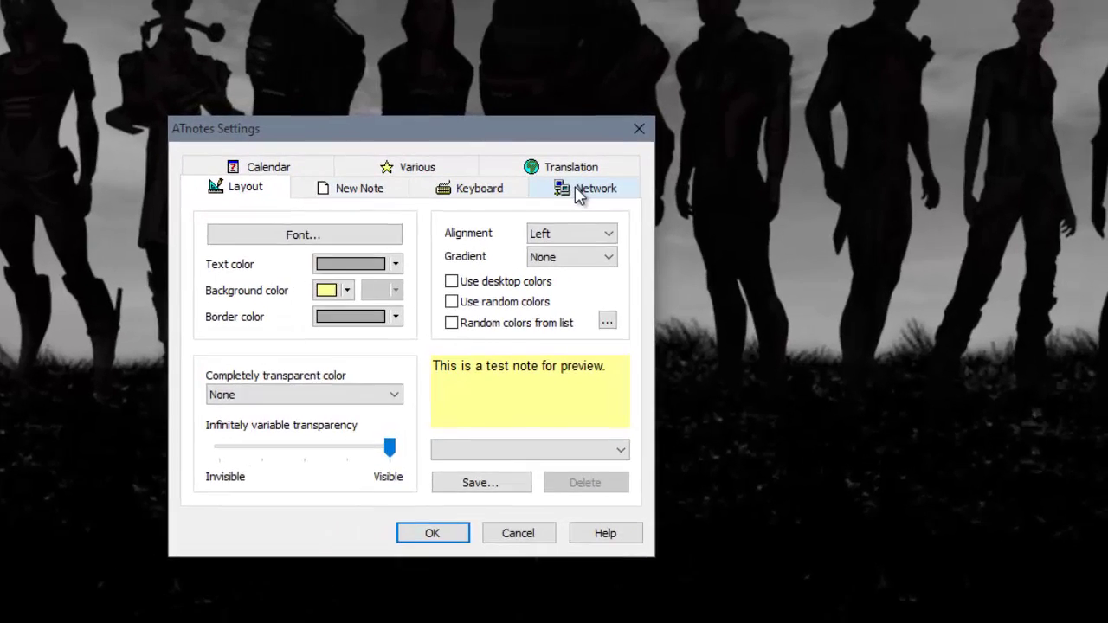
click(651, 162)
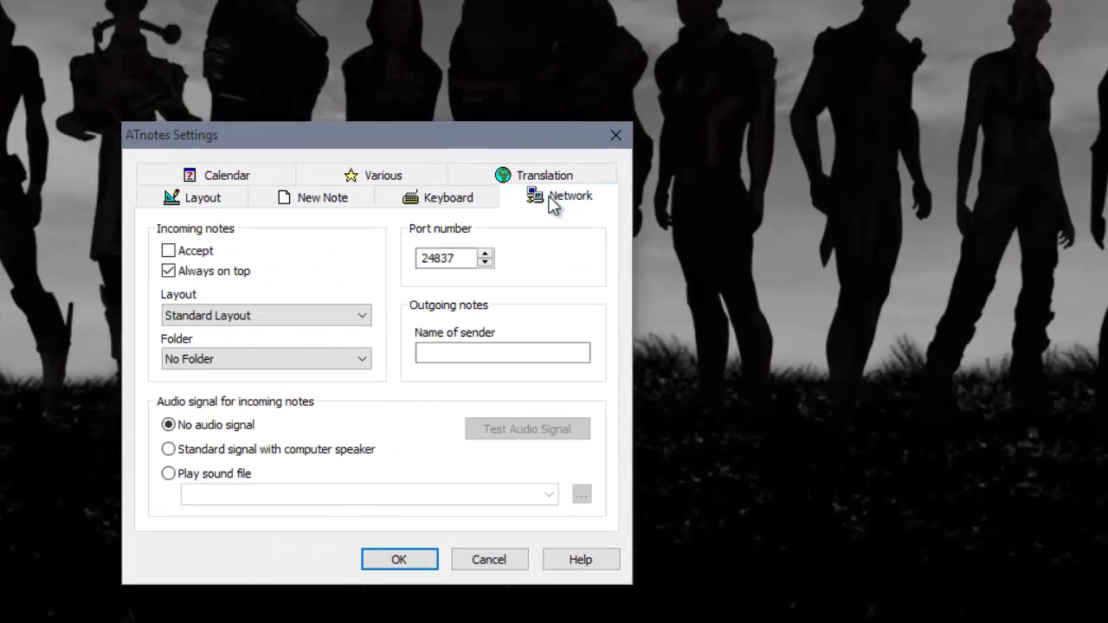
double_click(472, 258)
click(469, 258)
drag(469, 258, 378, 258)
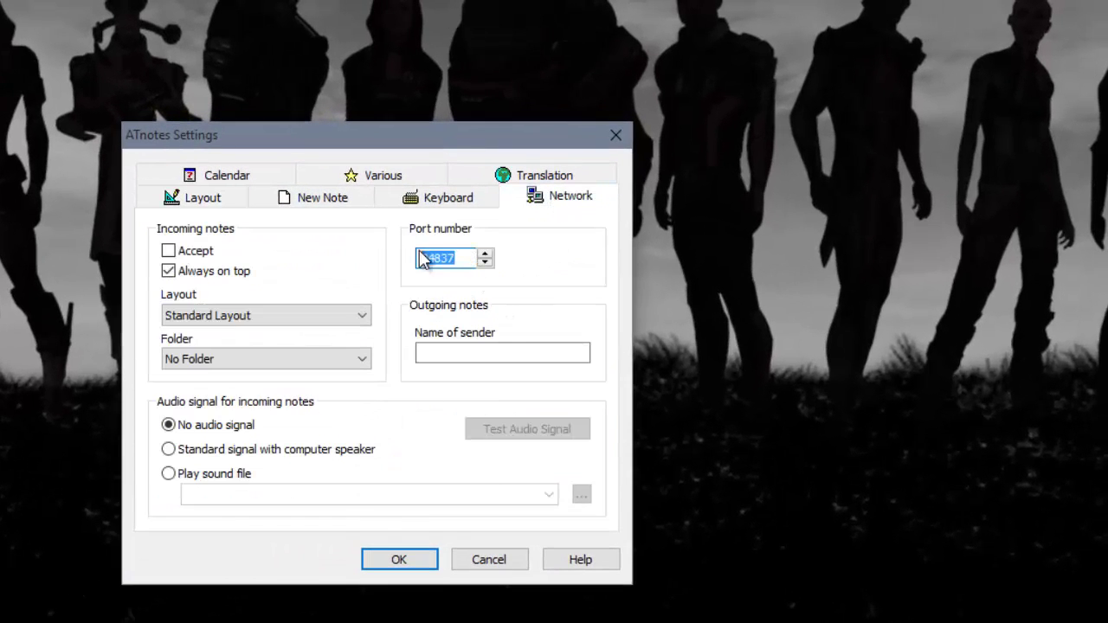
click(464, 258)
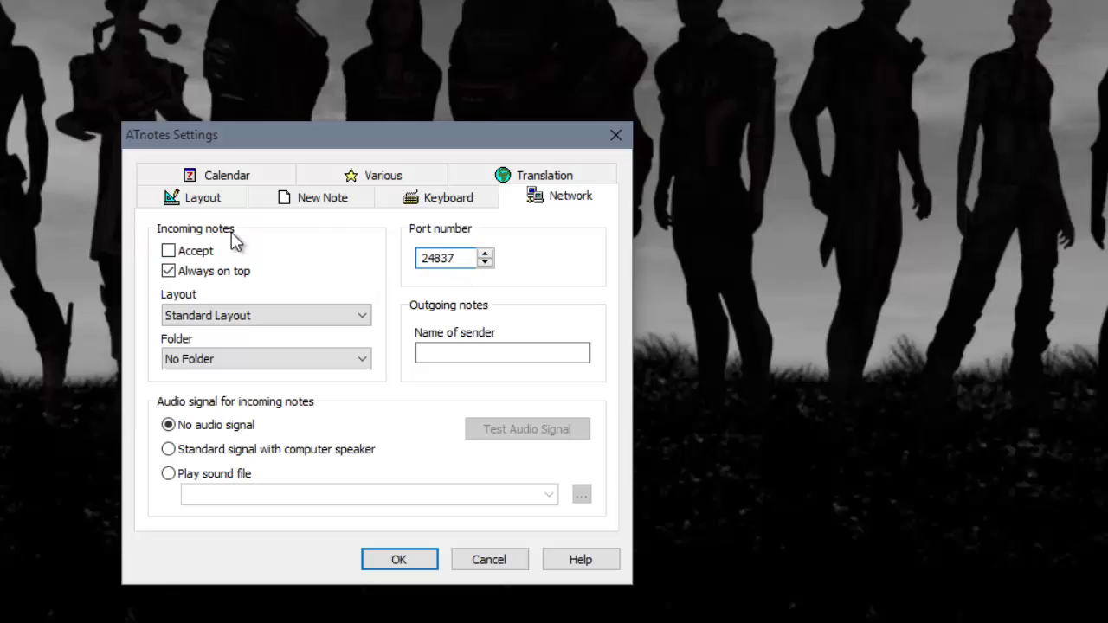
click(169, 251)
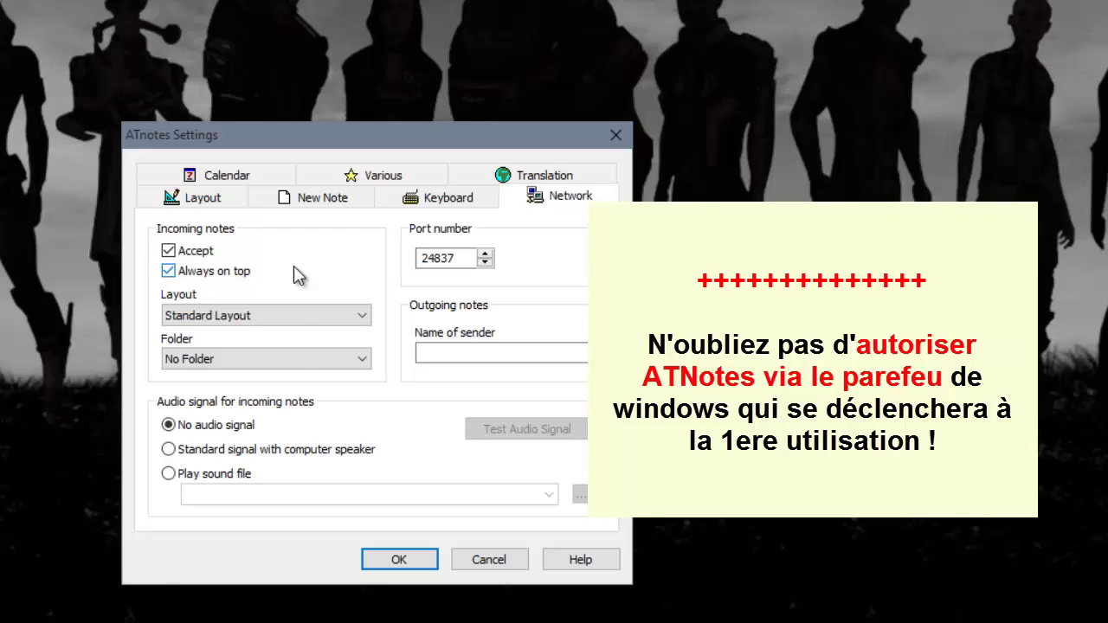
Set the incoming-note audio signal to the sound file Windows Default.wav from C:\Windows\Media, test it and save the settings
click(249, 476)
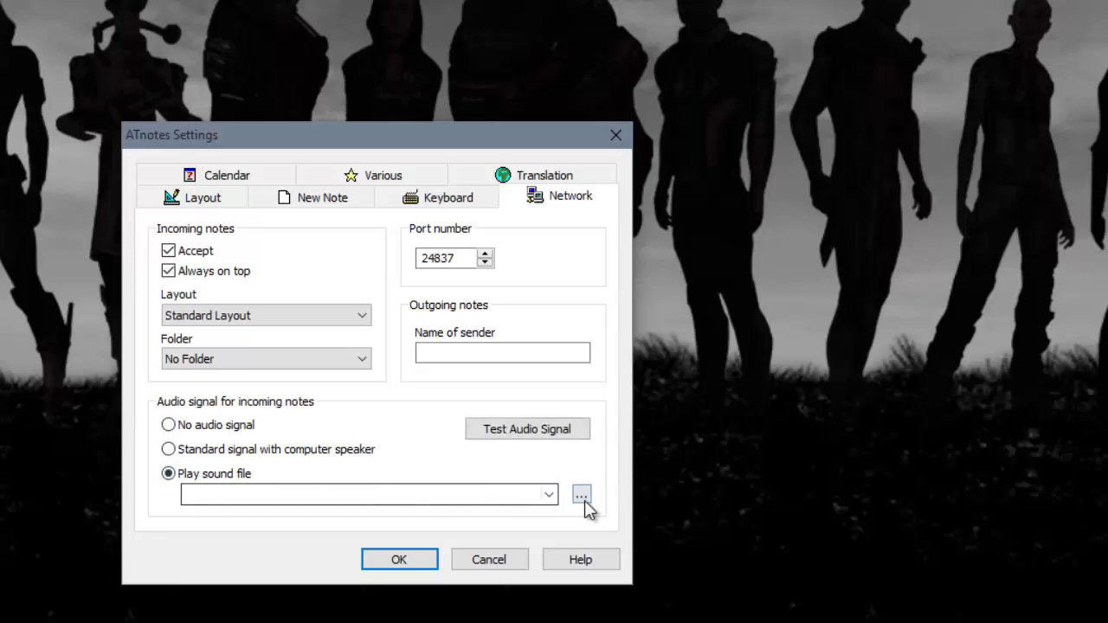
click(581, 494)
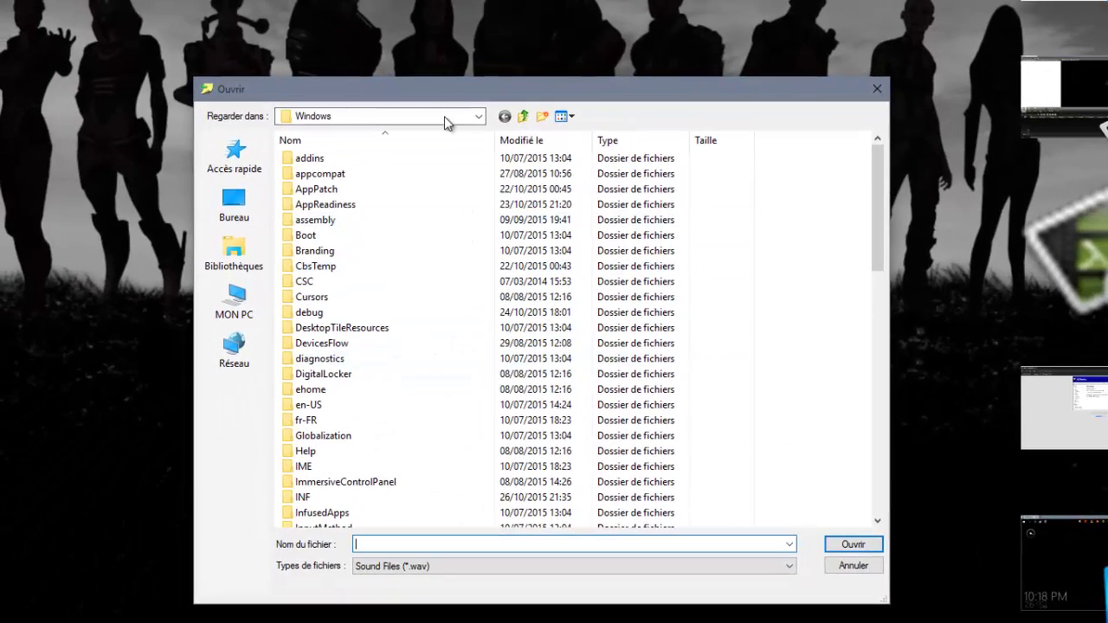
scroll(623, 394, down, 4)
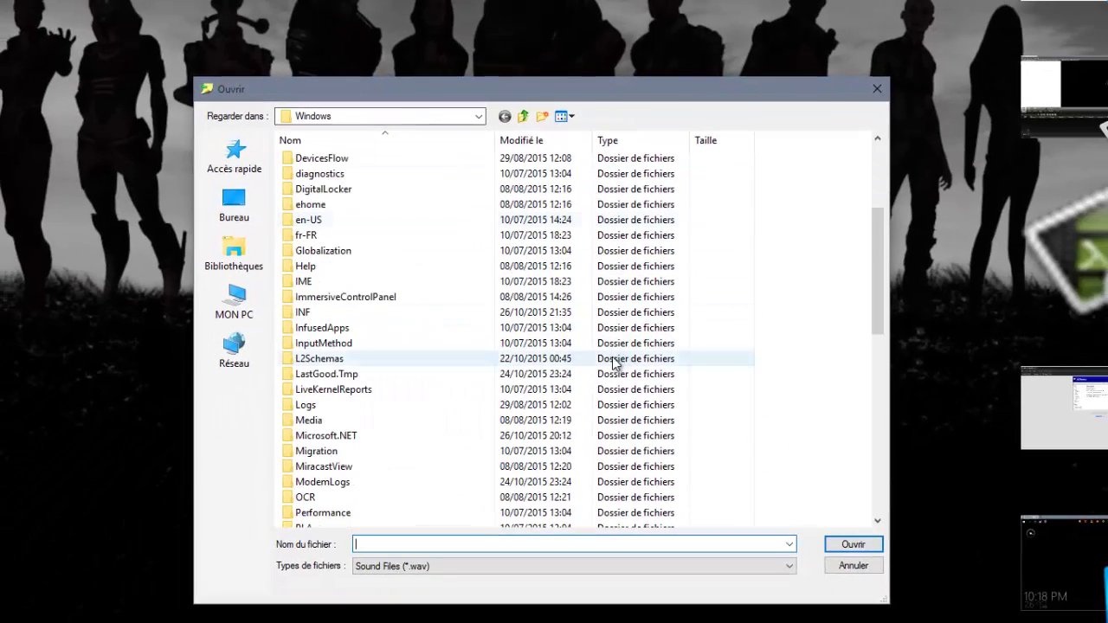
double_click(327, 422)
scroll(566, 342, down, 15)
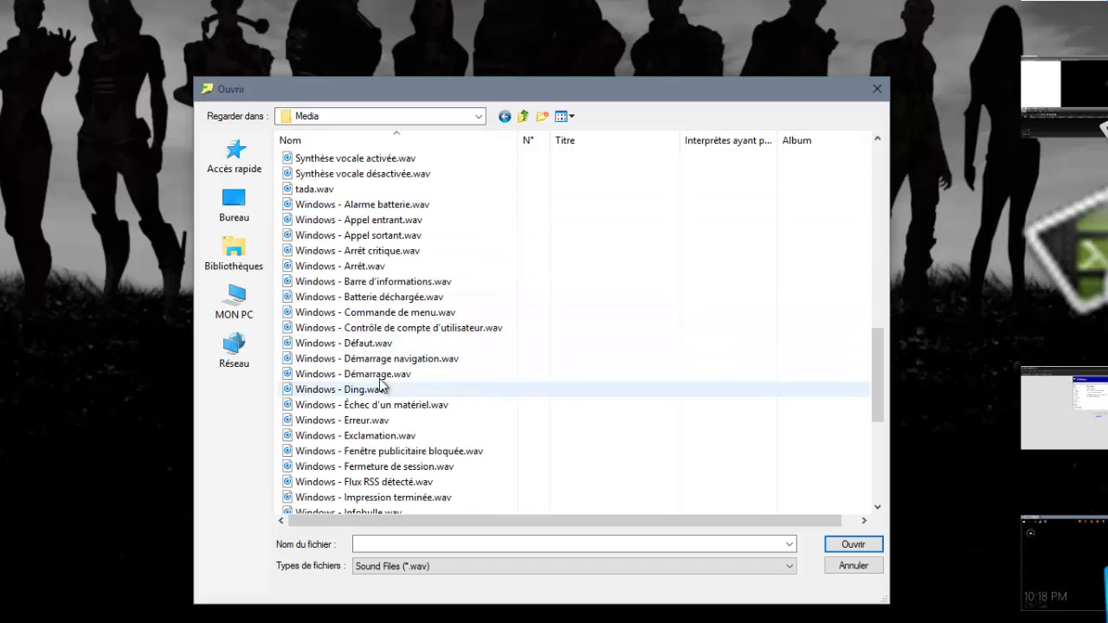
click(416, 343)
click(841, 548)
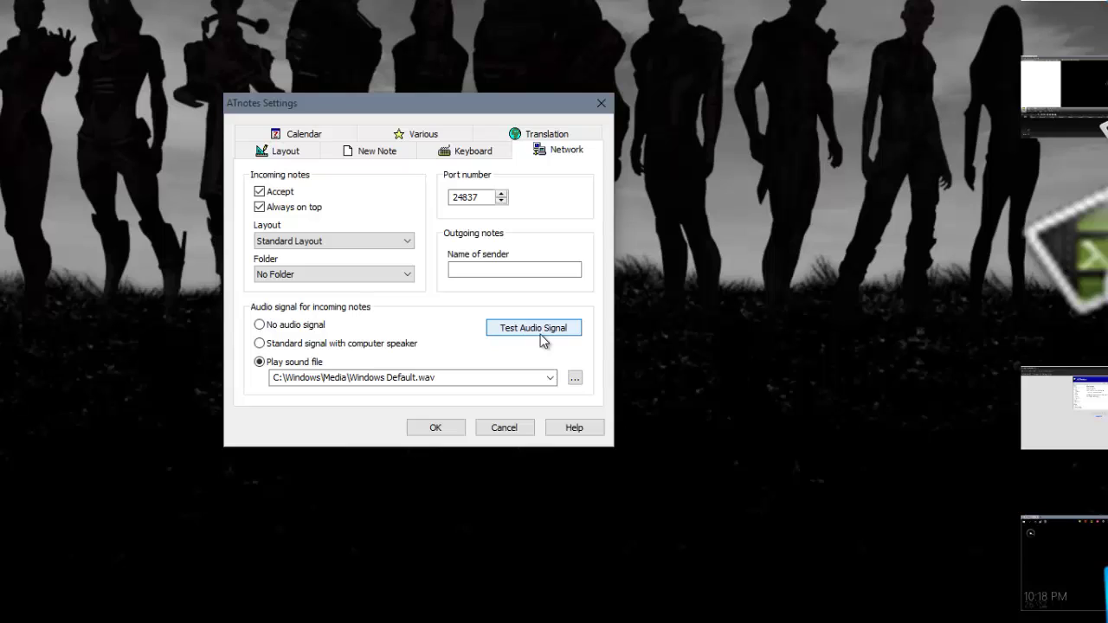
click(537, 331)
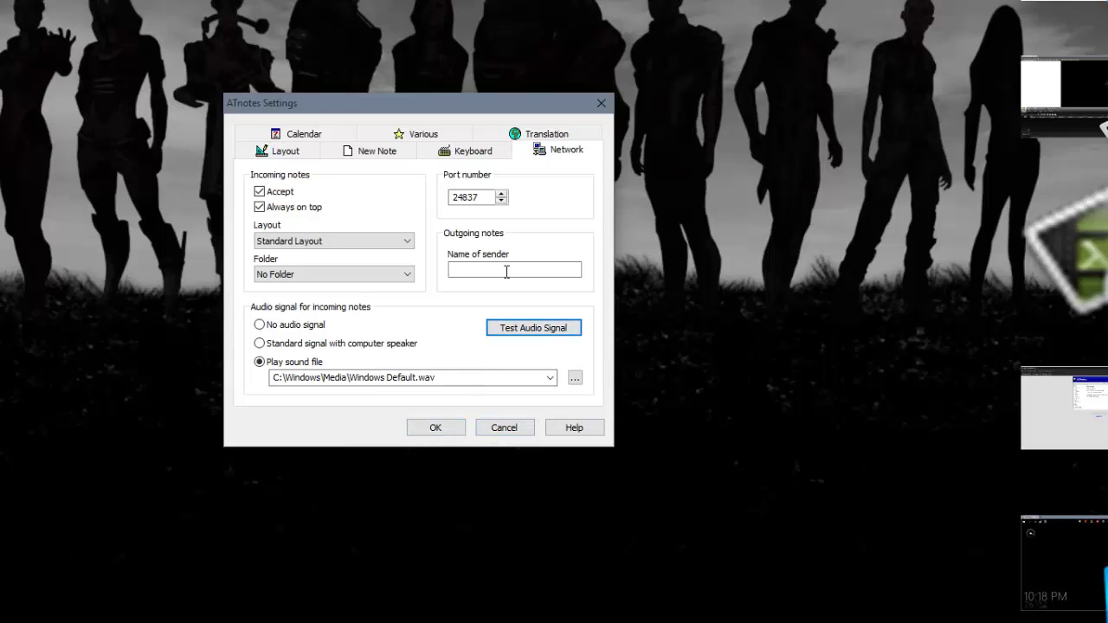
click(435, 428)
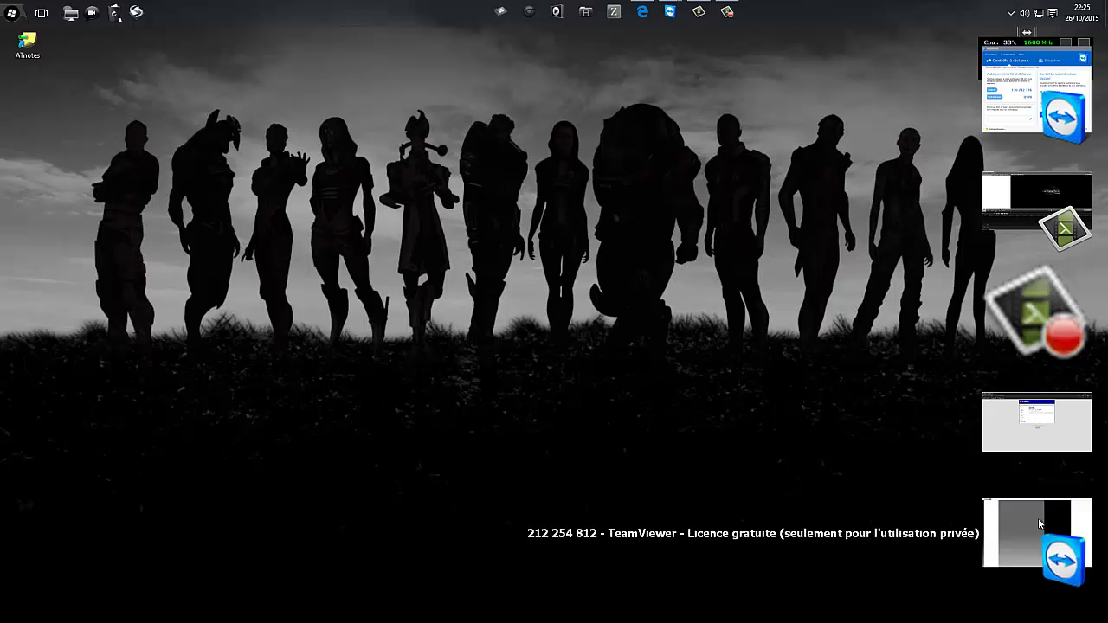
Switch to the TeamViewer window of the LAN computer and create a new ATnotes note there
click(1036, 532)
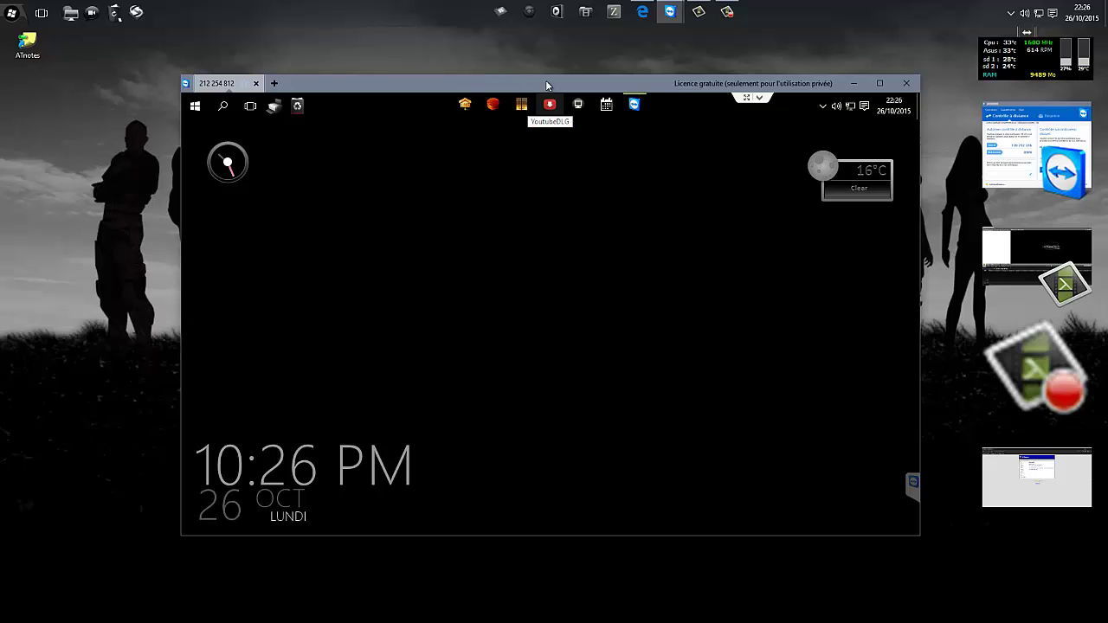
drag(546, 84, 545, 79)
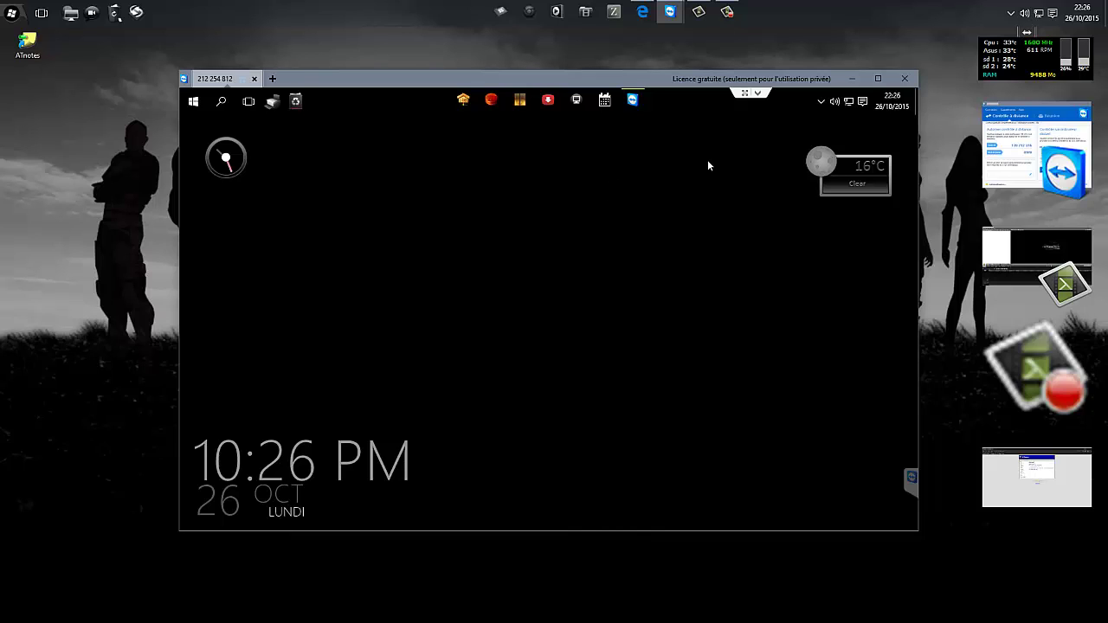
click(821, 102)
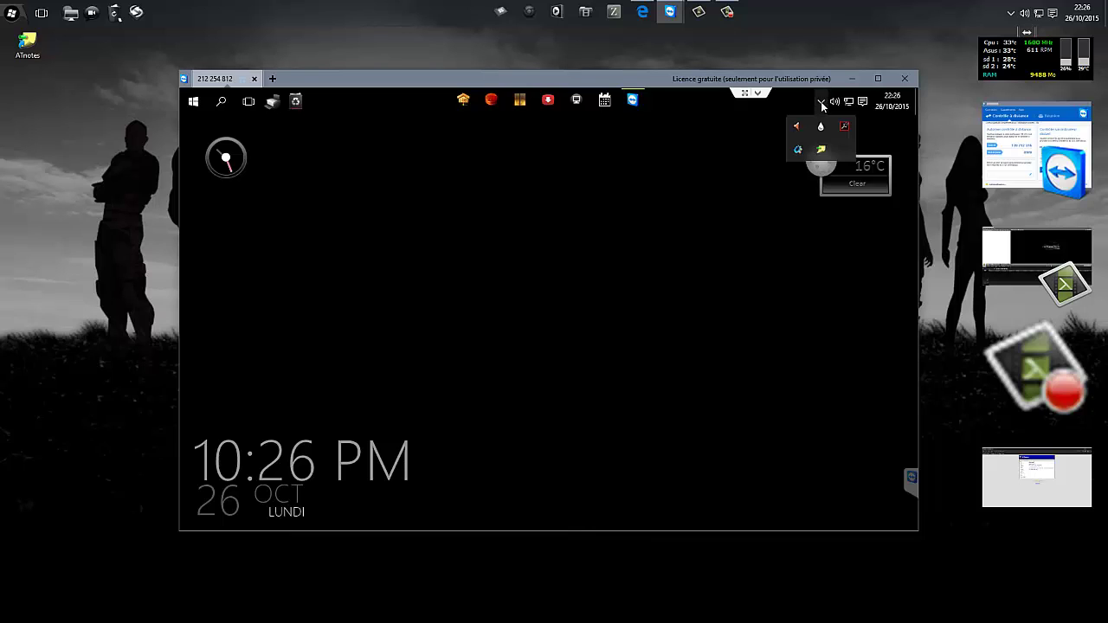
right_click(821, 152)
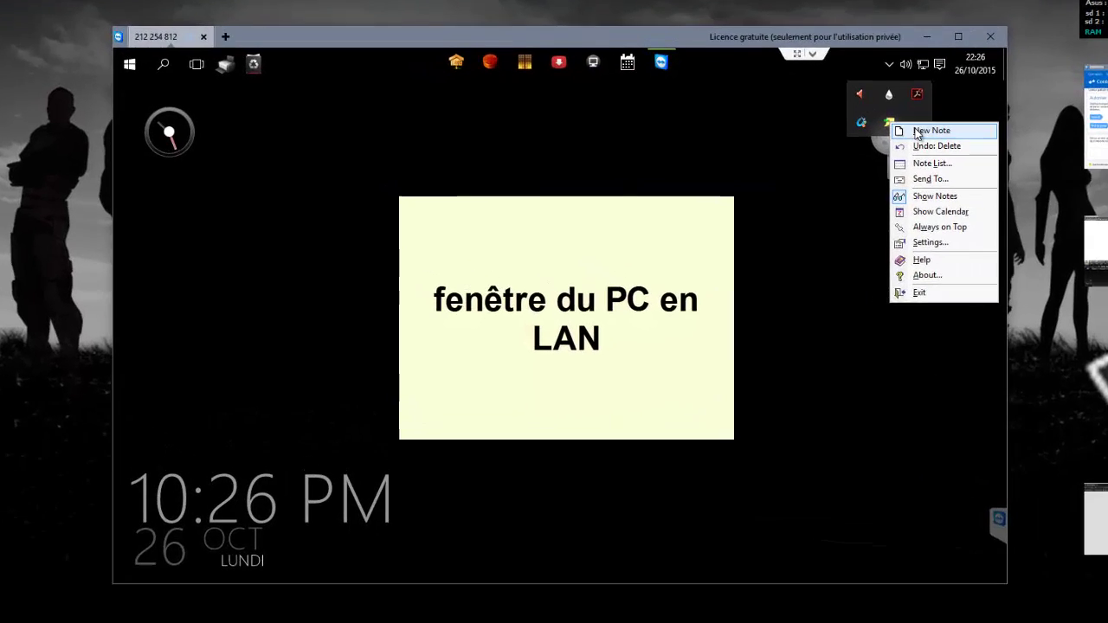
click(843, 157)
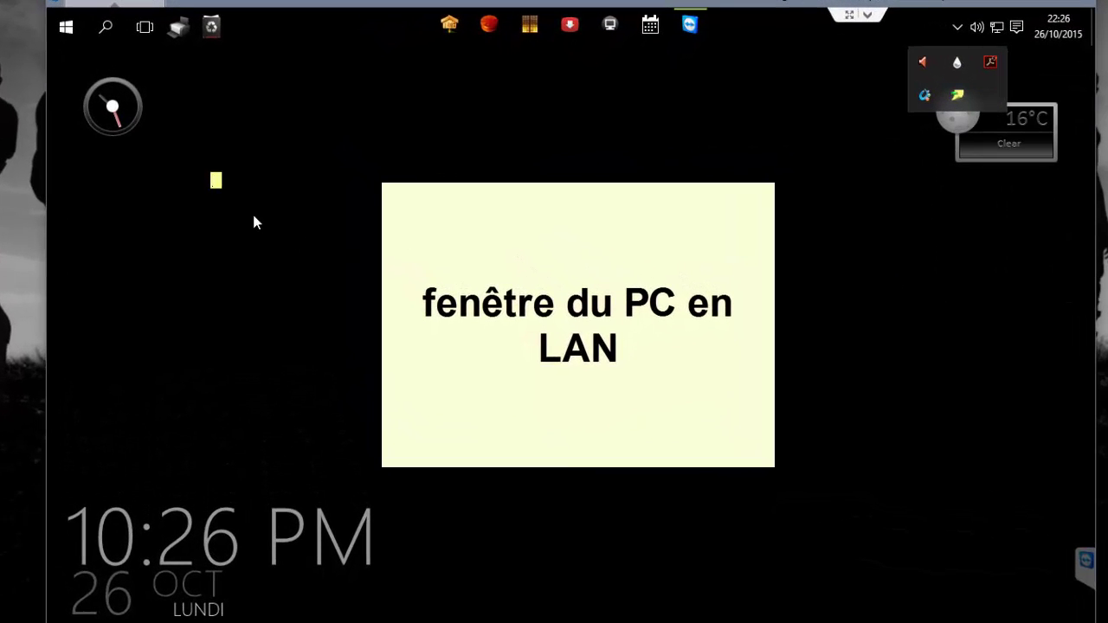
Write "AAAAAAAAAAAAAAAAAAAAAAAAA" and, a few lines below, "TABLEEEEEEEEEEEEEEEEEEEEEEEEEU !!!!!" in the note, then move it toward the desktop's centre
click(222, 185)
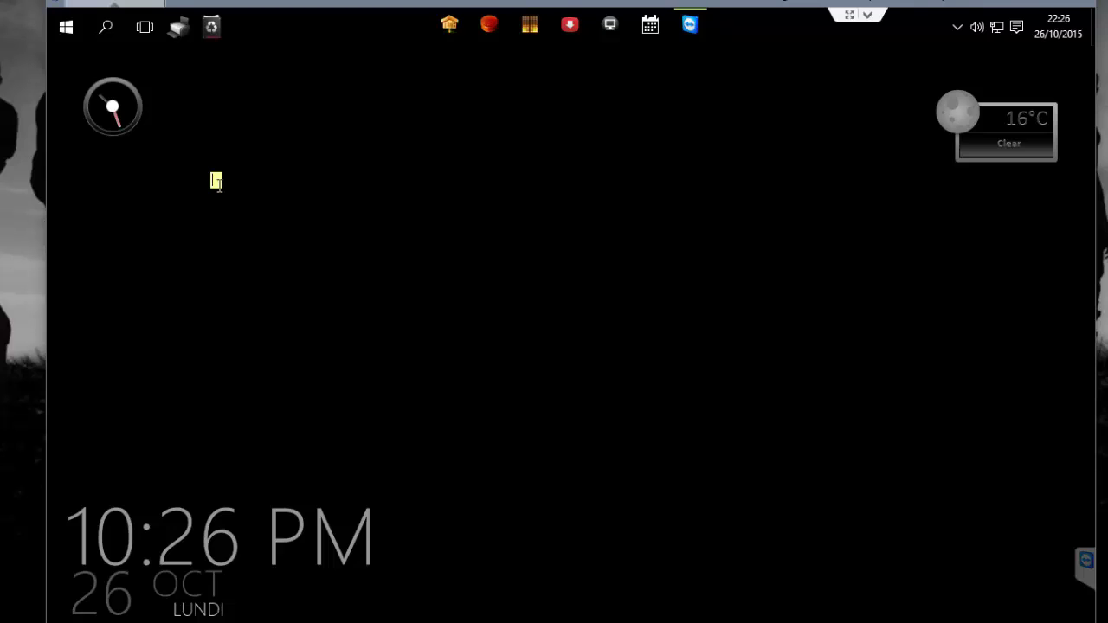
text(AAAAAAAAAAAAAAAAAAAAAAAAA)
key(Return)
key(Return)
key(Return)
key(Return)
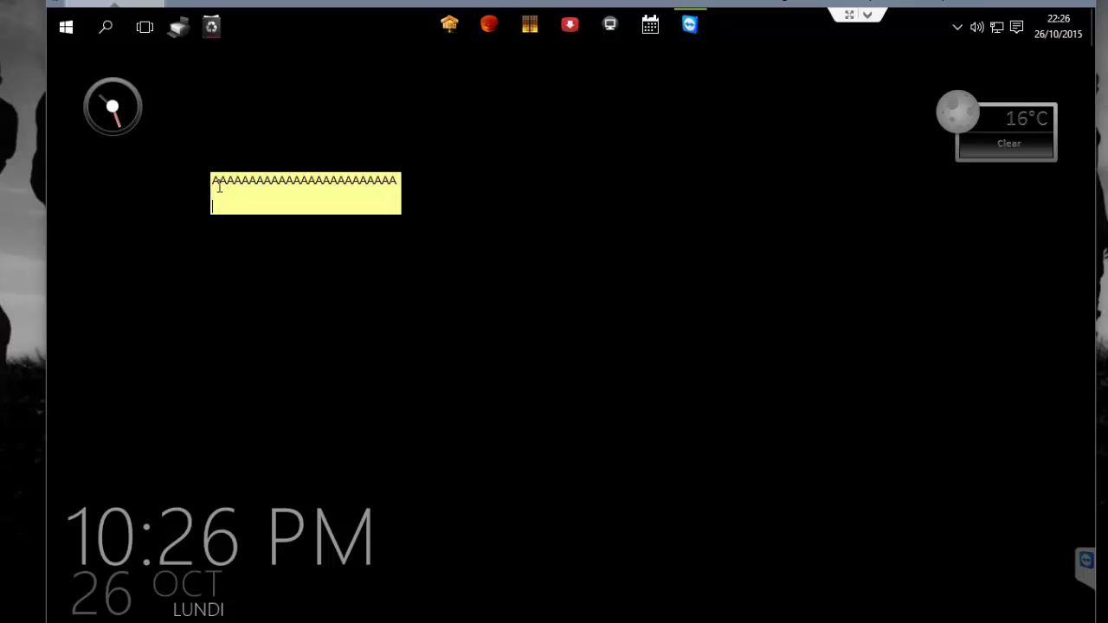
text(TABL)
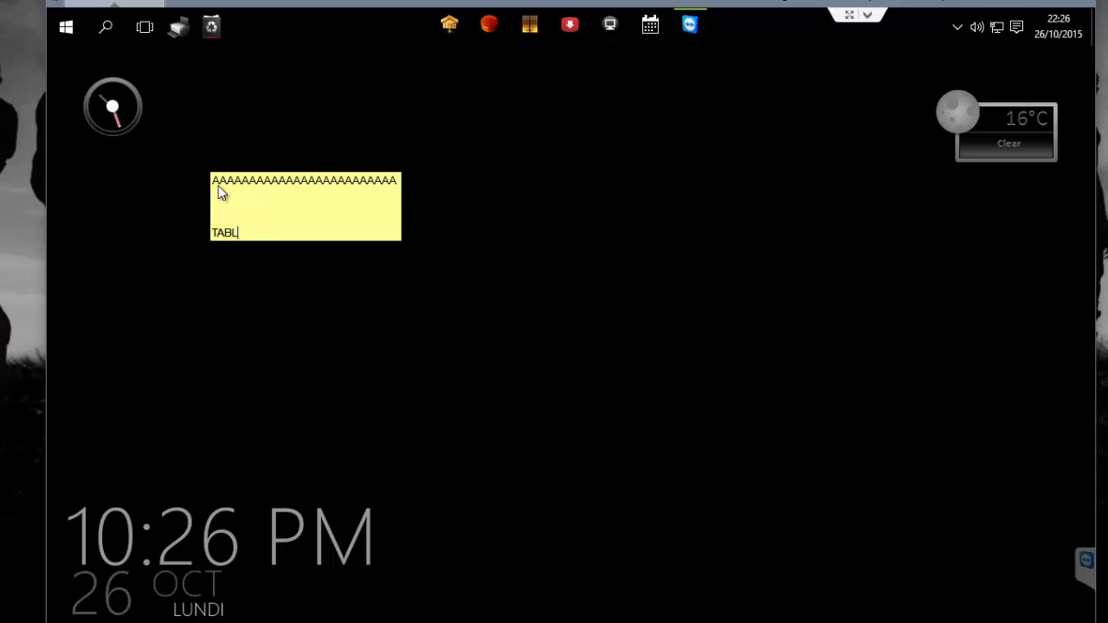
text(EEEEEEEEEEEEEEEEEEEEEEEEEU)
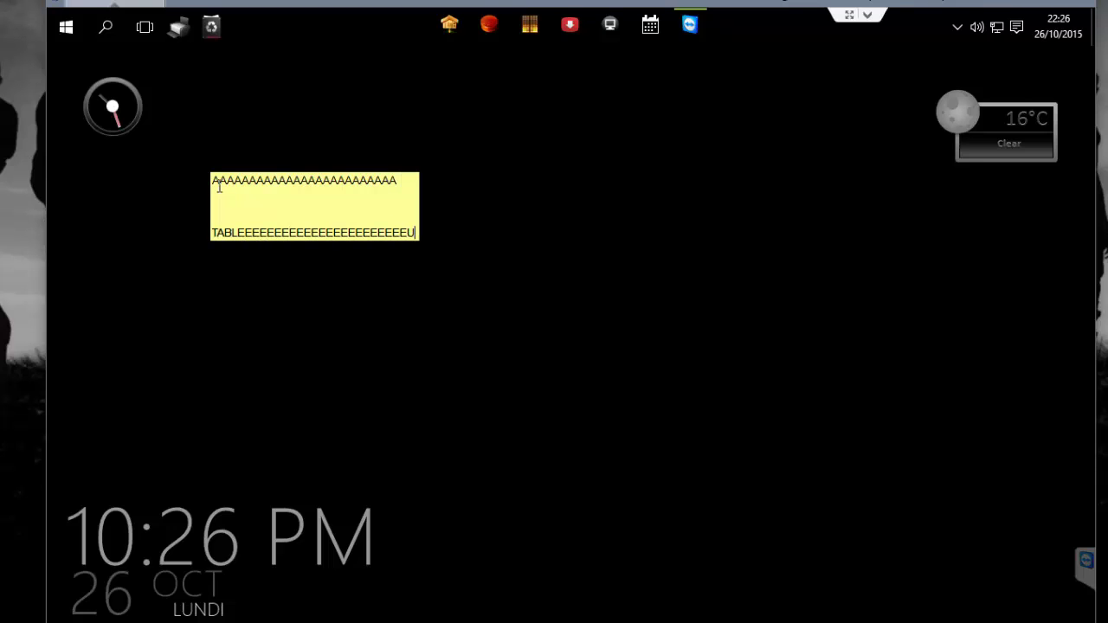
key(Return)
key(Return)
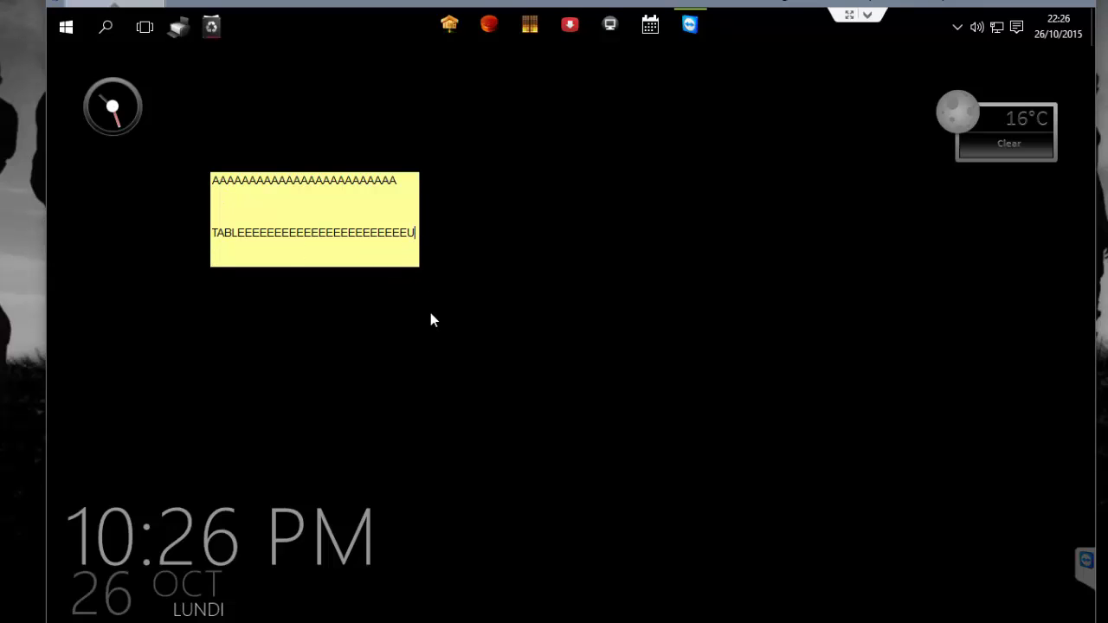
text(!!!!!)
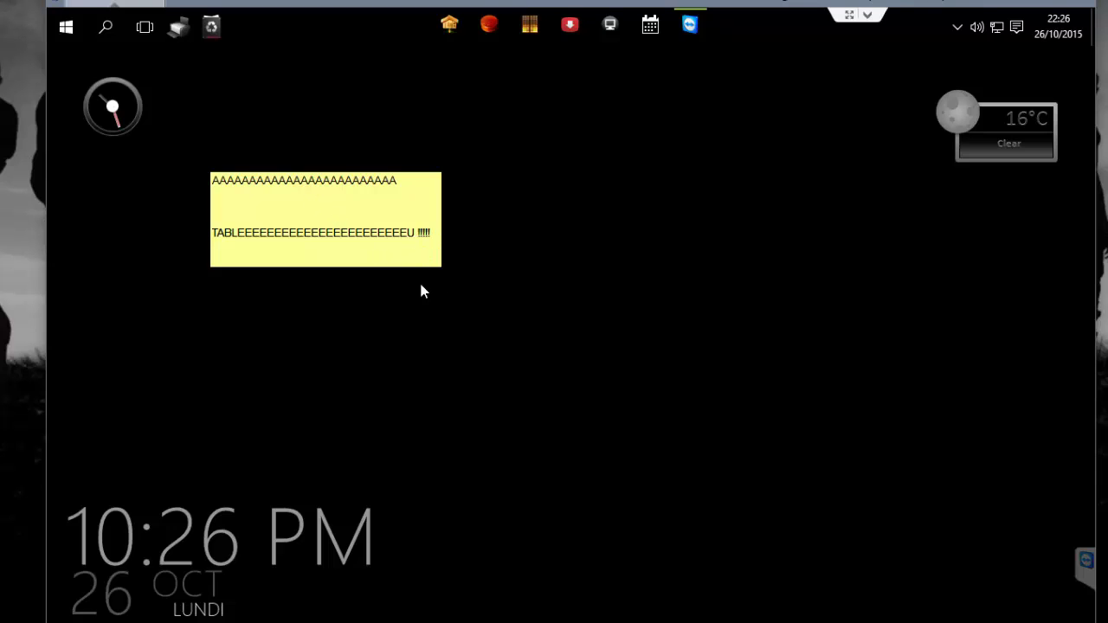
drag(358, 220, 485, 249)
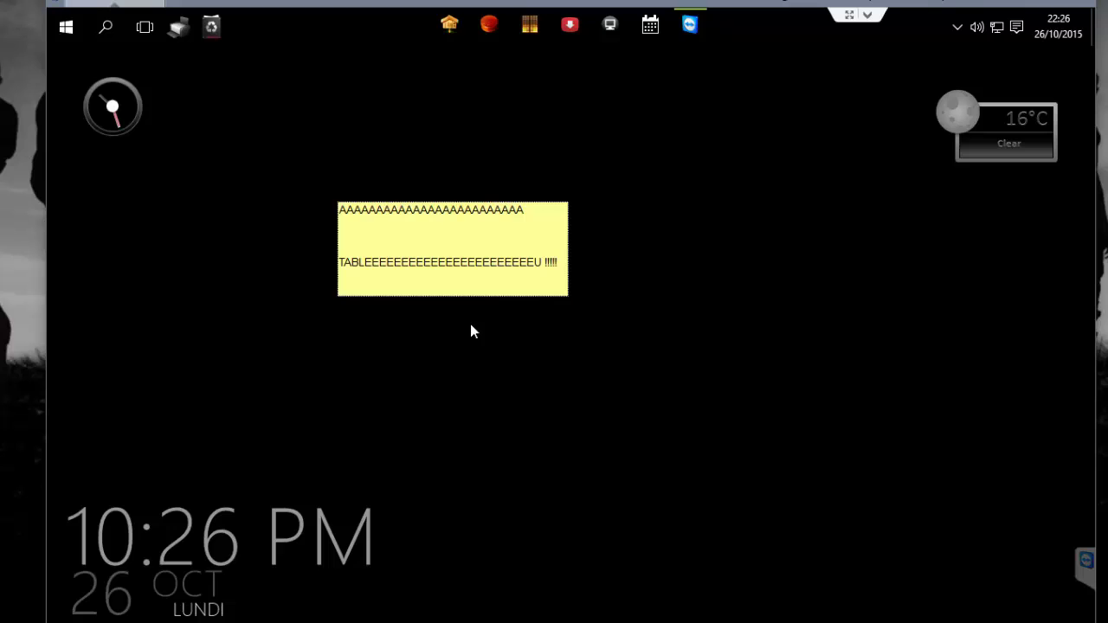
Send the note to MY-PC, browsing the network for that computer and ticking it in the recipient list
right_click(516, 247)
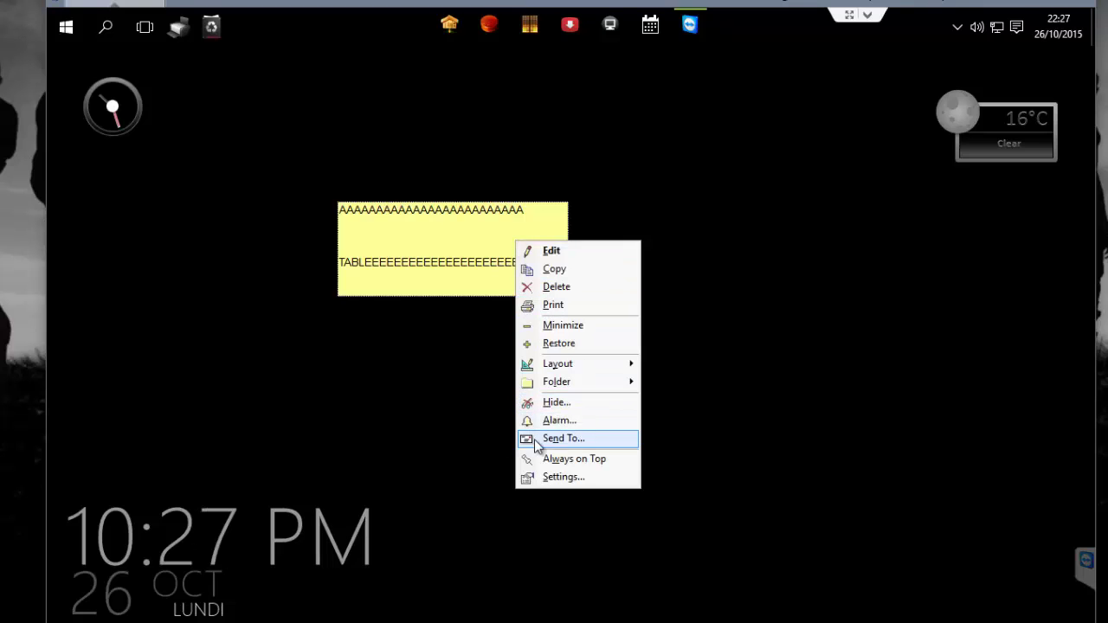
click(561, 439)
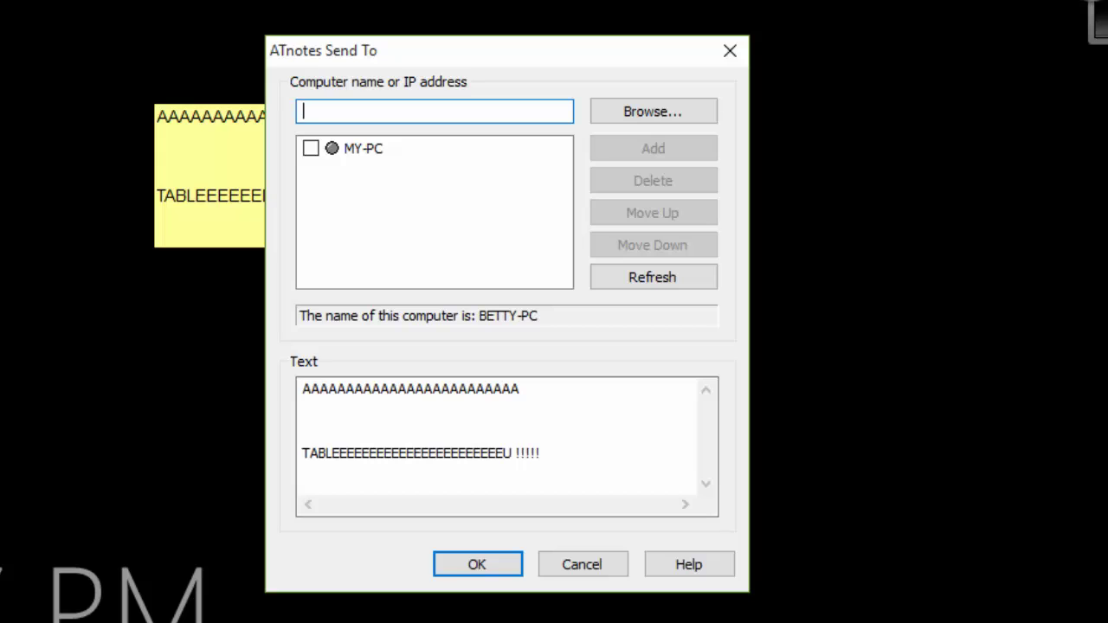
click(635, 116)
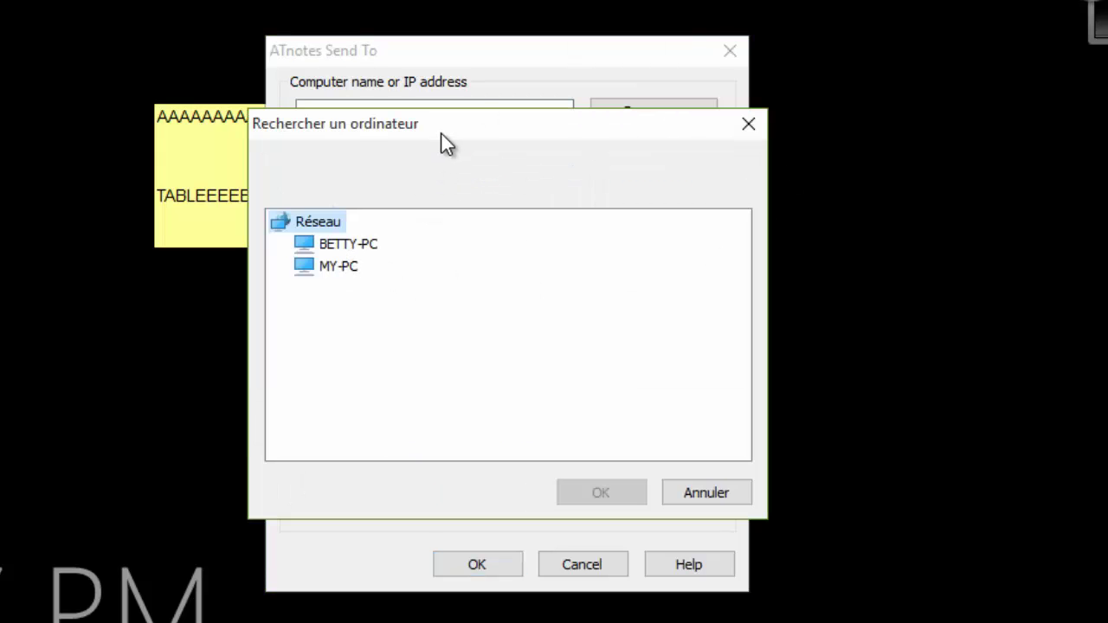
drag(484, 124, 474, 0)
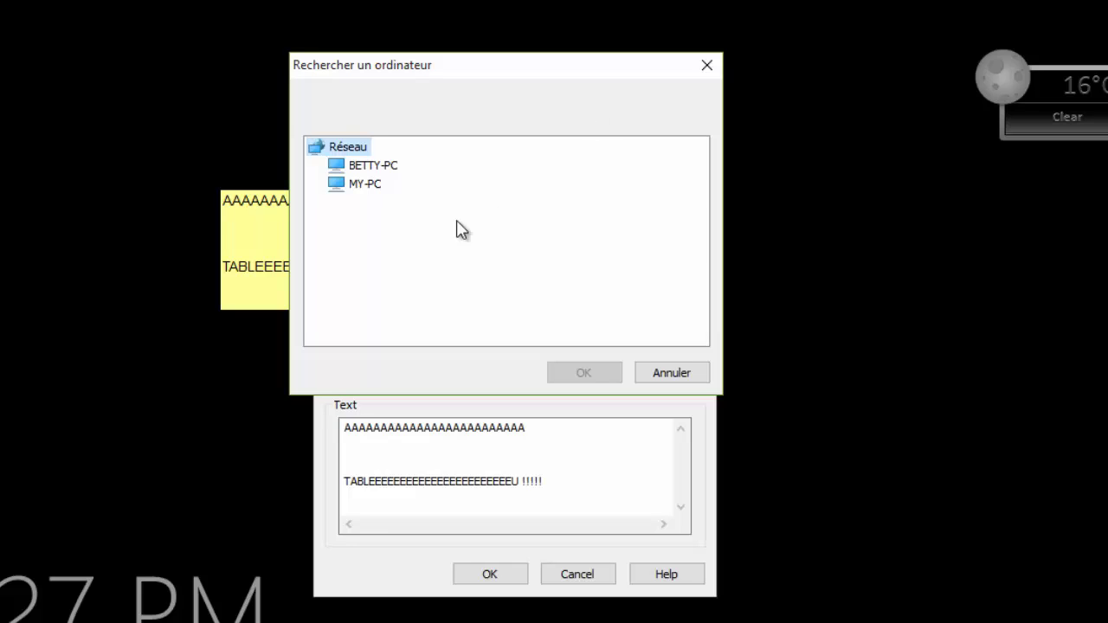
click(371, 185)
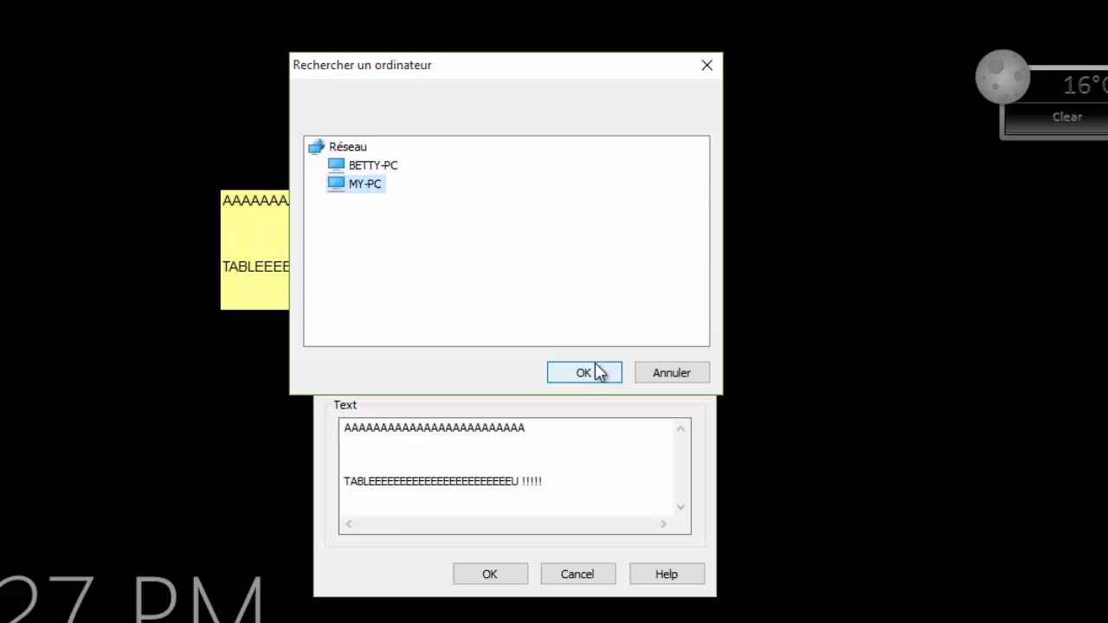
click(594, 371)
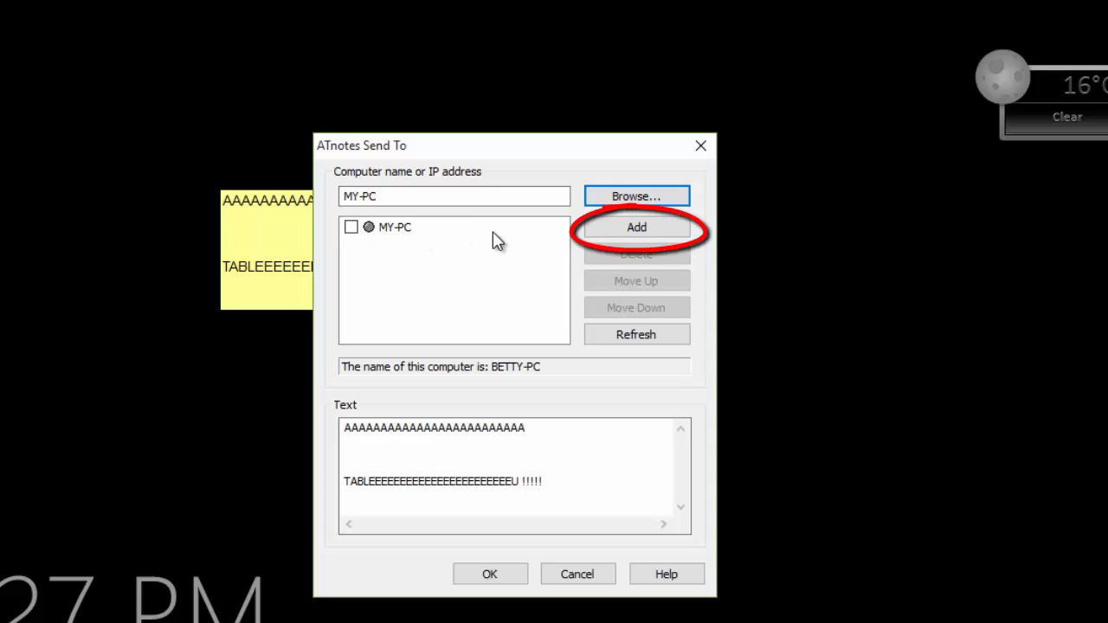
click(351, 228)
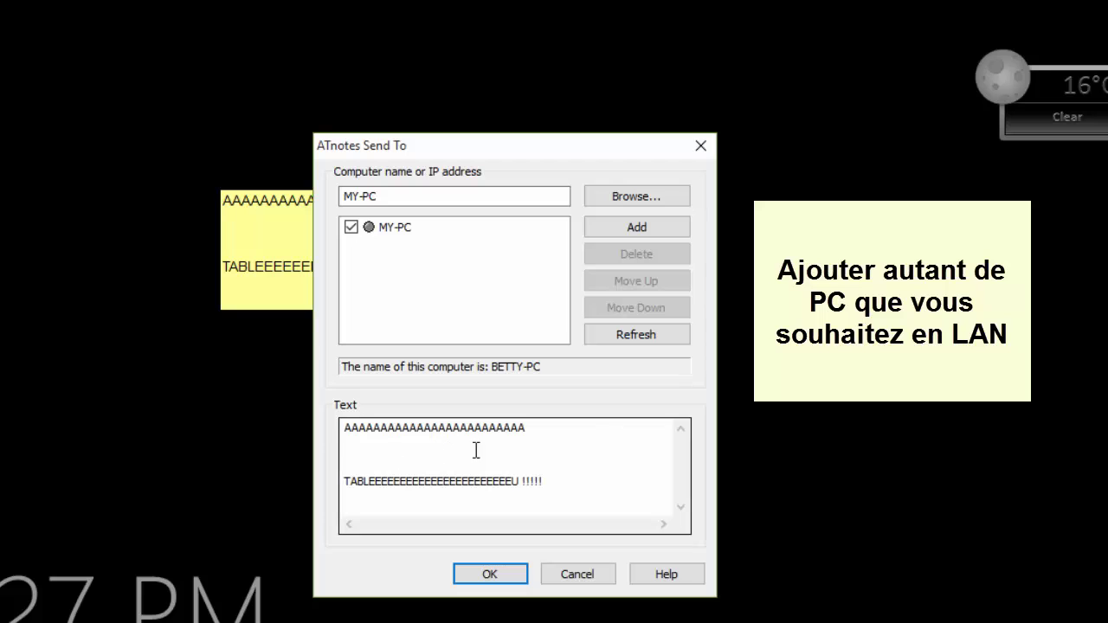
click(489, 575)
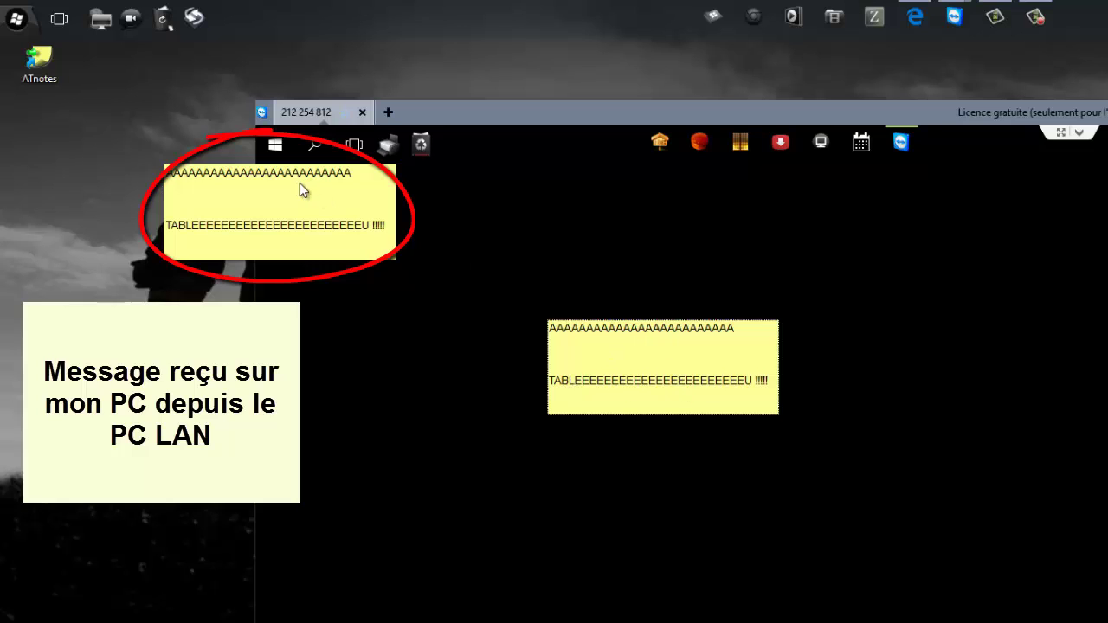
Move the received note away from the local desktop's edge to the upper area, just left of centre
drag(299, 182, 135, 216)
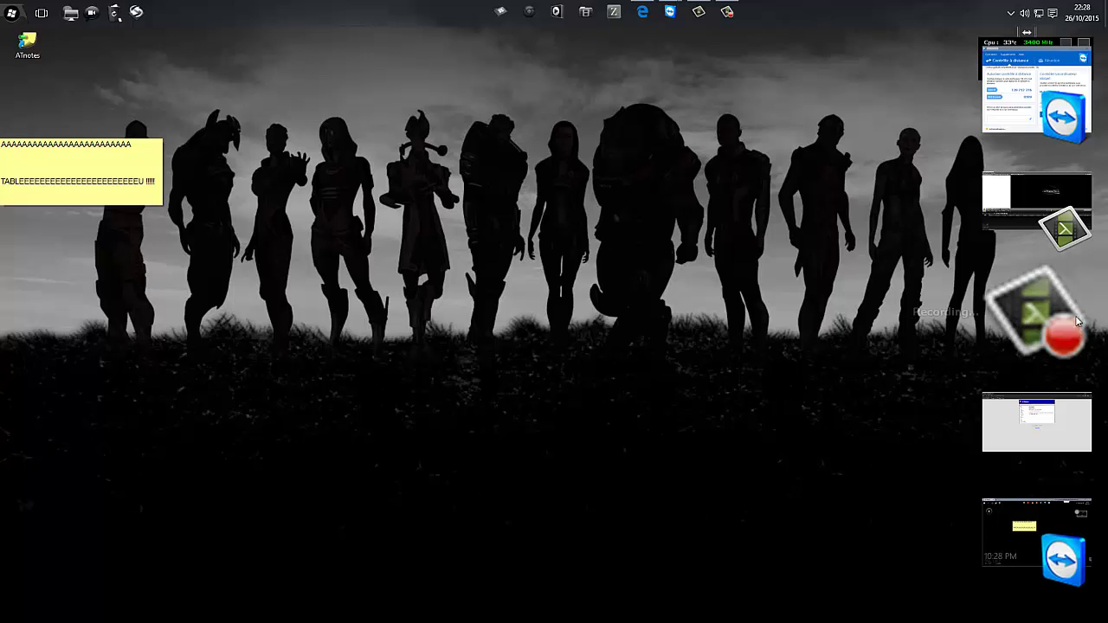
drag(100, 151, 460, 180)
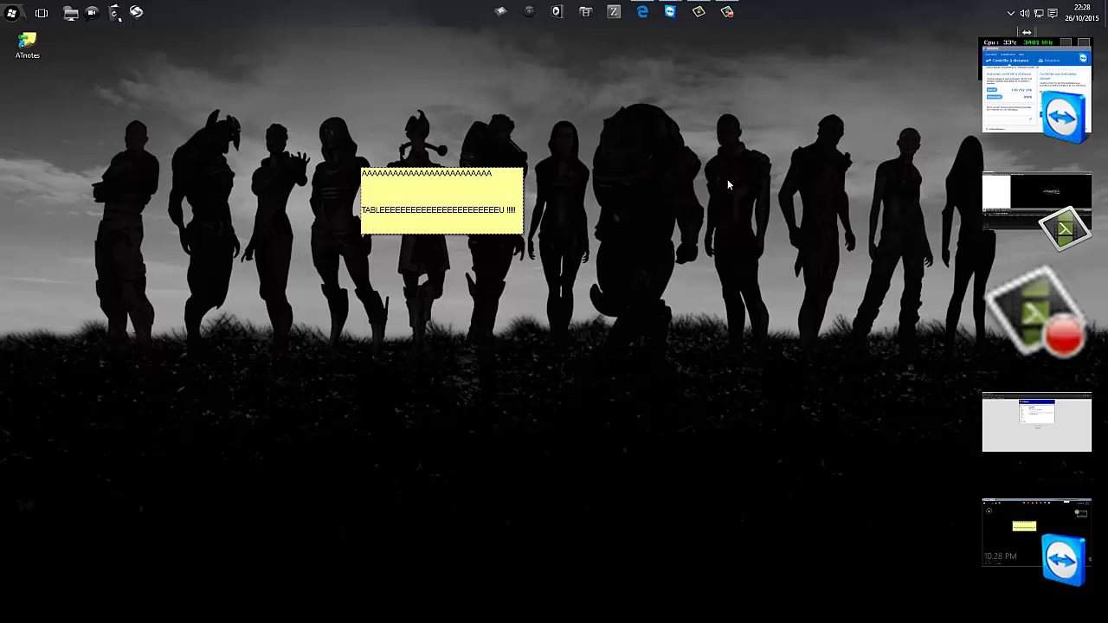
Turn on Always on Top for ATnotes and reposition the received note in the desktop's upper-left area
click(1011, 13)
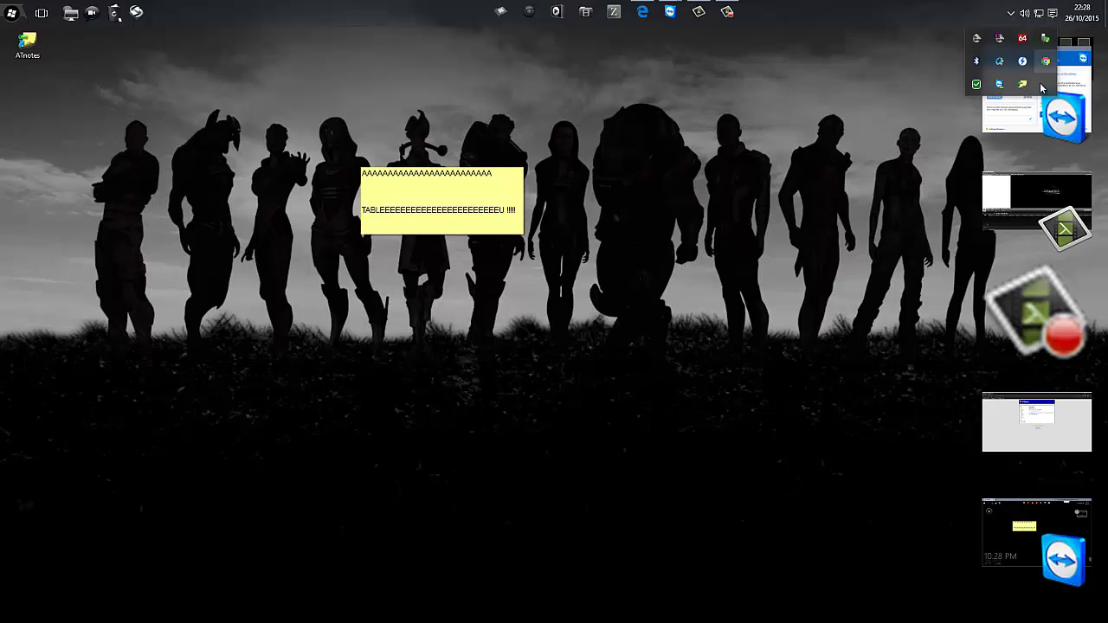
right_click(1023, 84)
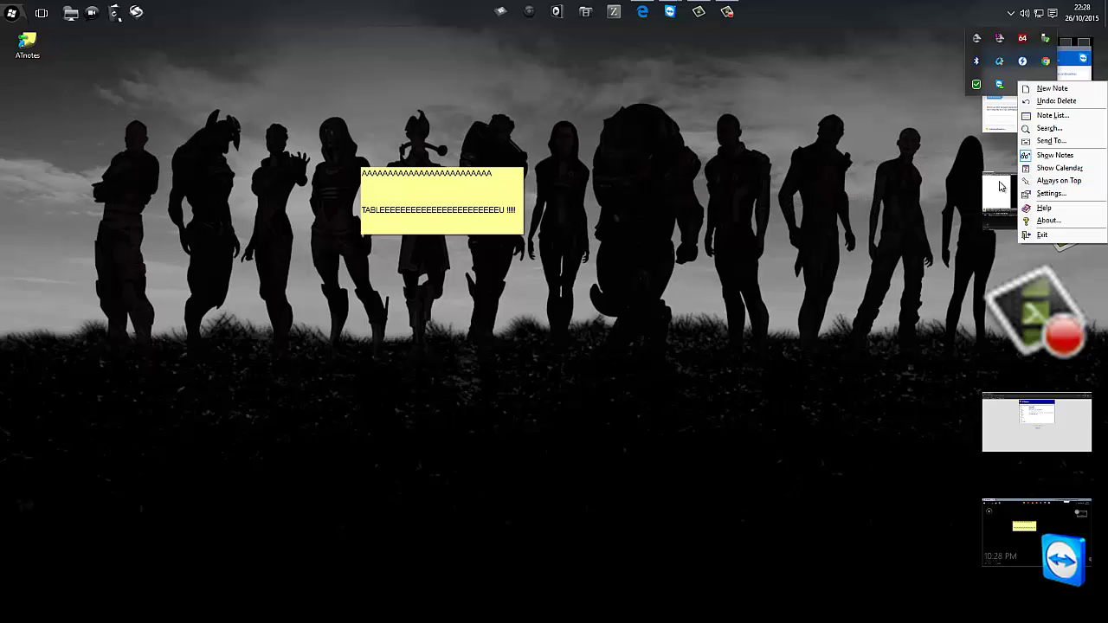
click(1068, 181)
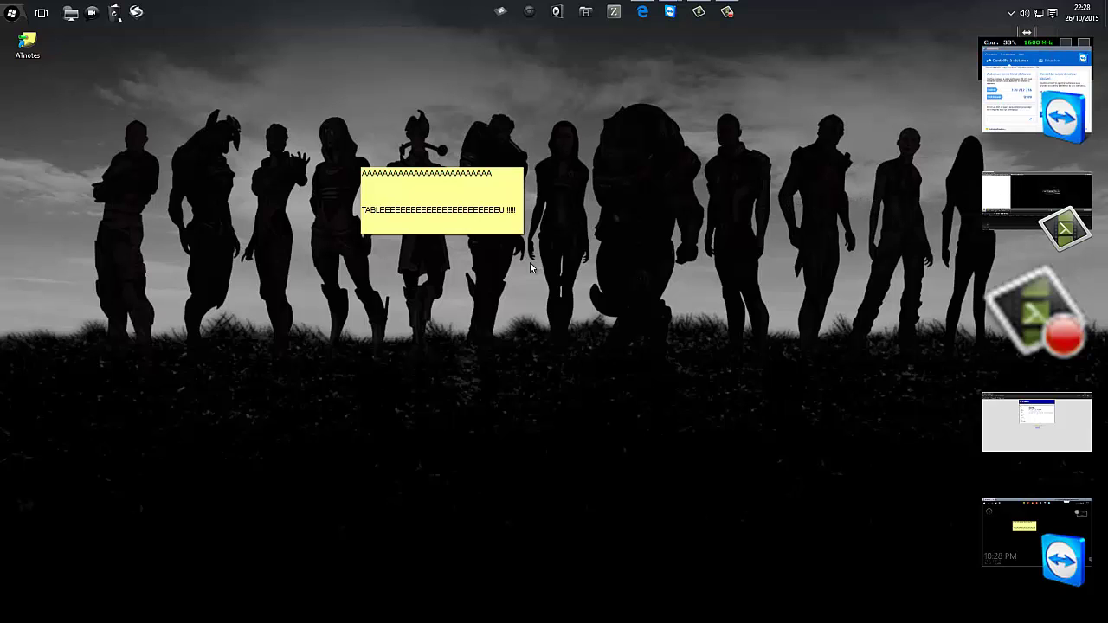
drag(419, 188, 245, 162)
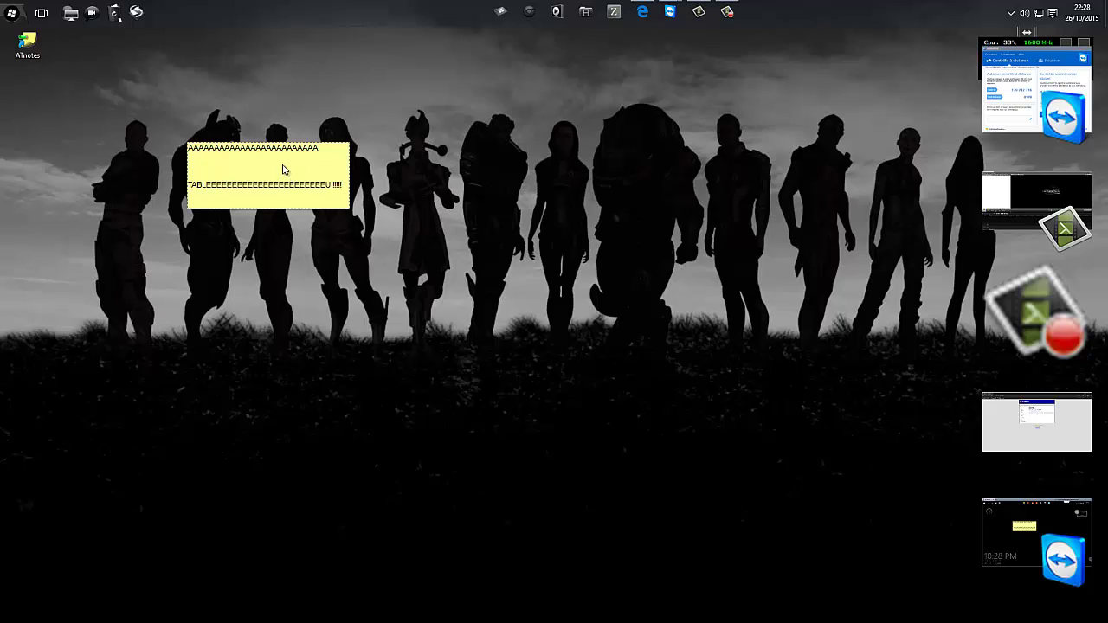
drag(278, 164, 363, 170)
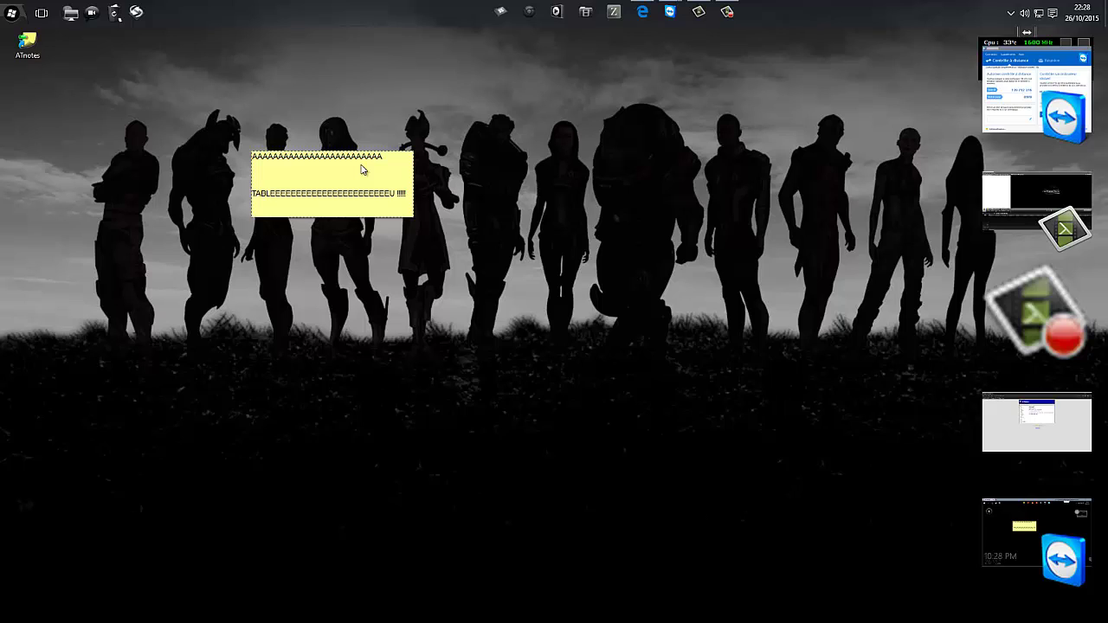